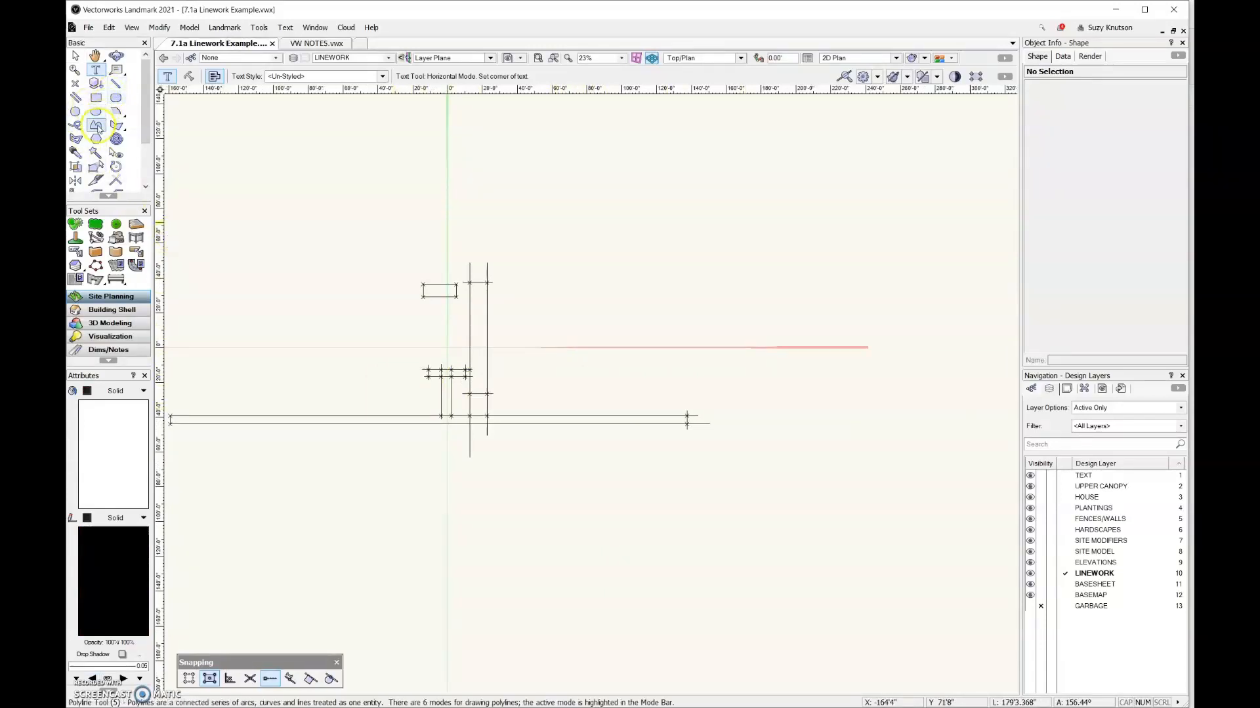
Draw a large kidney-shaped Bezier polyline about 83'4" by 94'8" in the open area beside the vertical lines
left_click(96, 125)
left_click(625, 289)
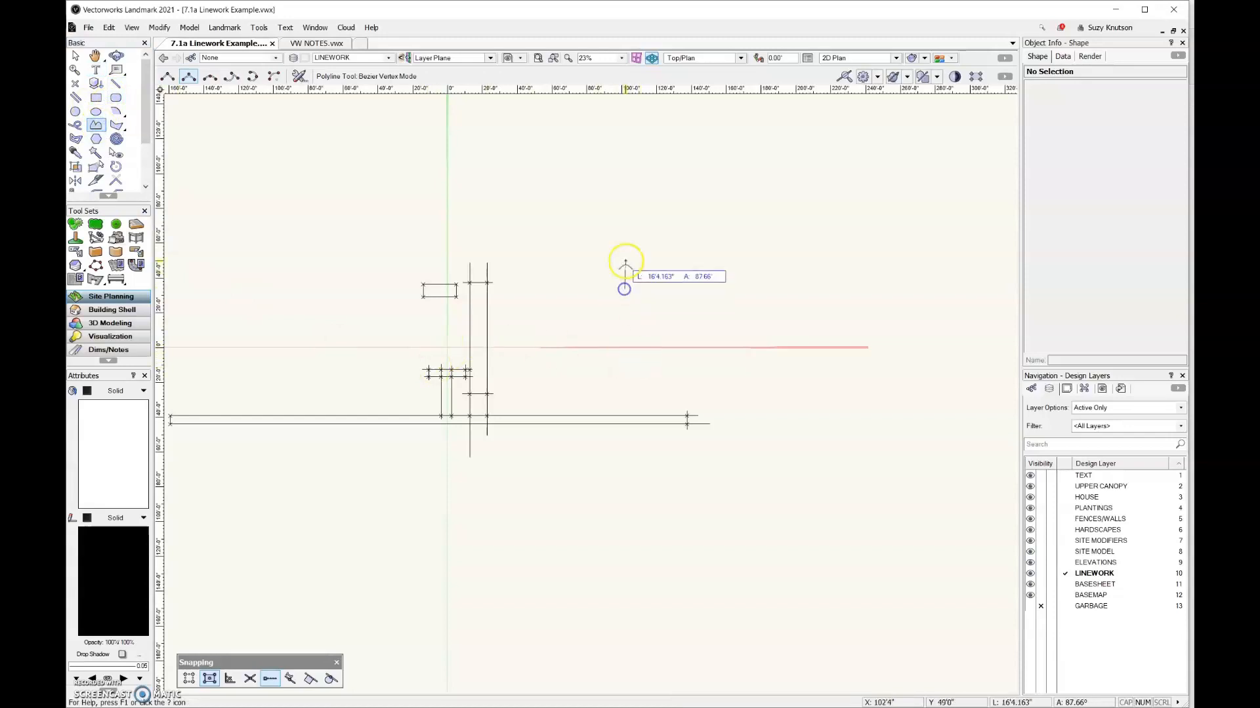
left_click(550, 231)
left_click(605, 183)
left_click(694, 223)
left_click(685, 331)
left_click(605, 348)
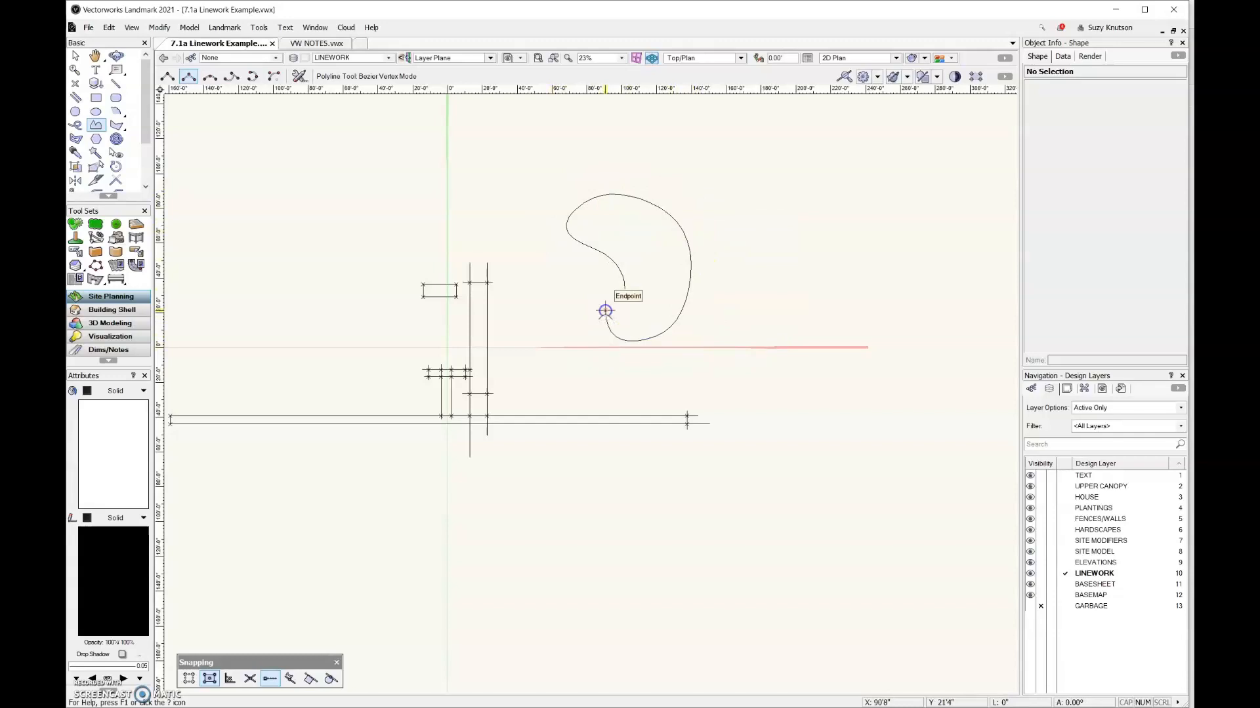
double_click(605, 312)
Draw a small rounded Bezier polyline about 34'4" by 25'4" between the vertical lines and the kidney shape
left_click(565, 271)
left_click(533, 309)
left_click(581, 312)
left_click(589, 290)
left_click(578, 273)
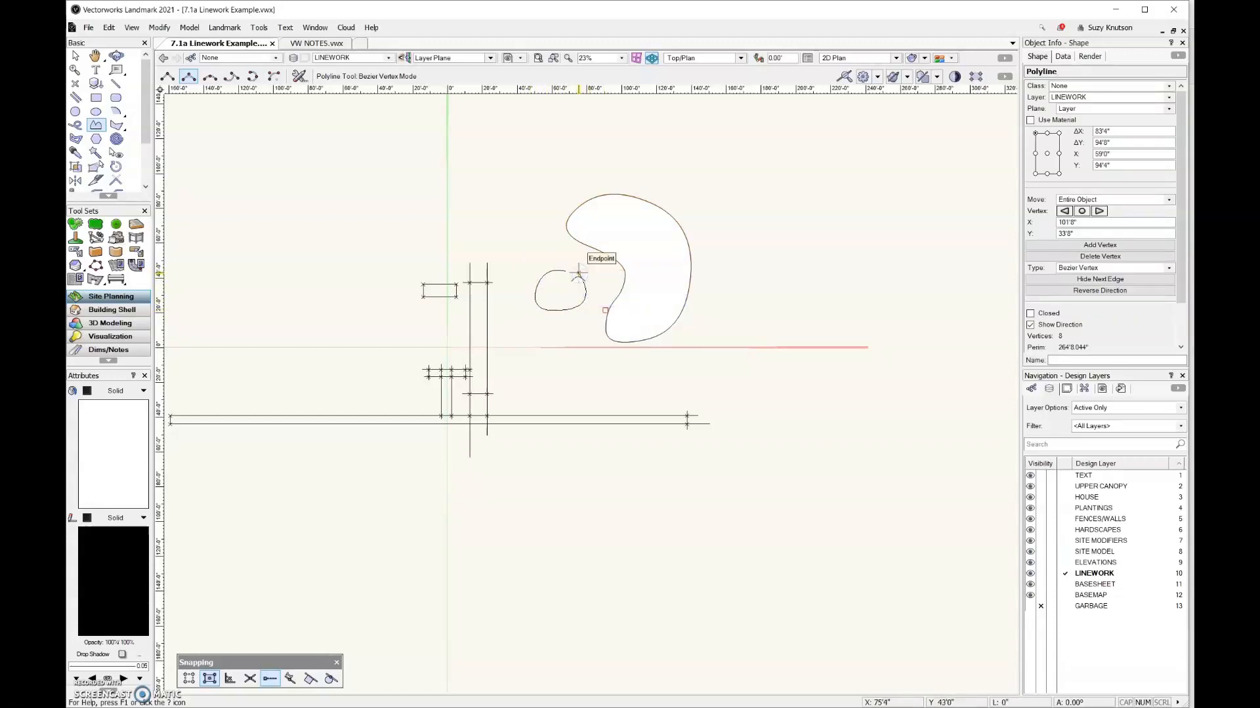
double_click(578, 273)
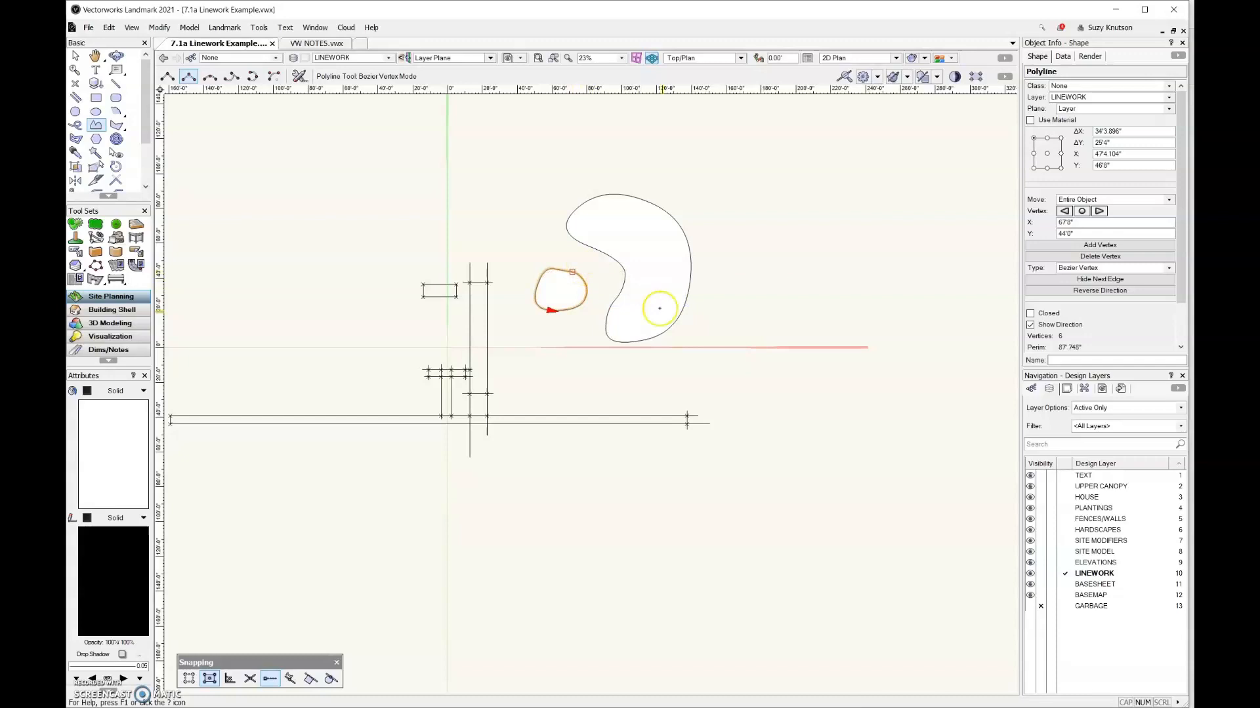
Draw an open Bezier curve about 23'6" by 24'6" from the small shape into the kidney shape and set its fill to None
left_click(558, 270)
scroll(558, 270, "up", 2)
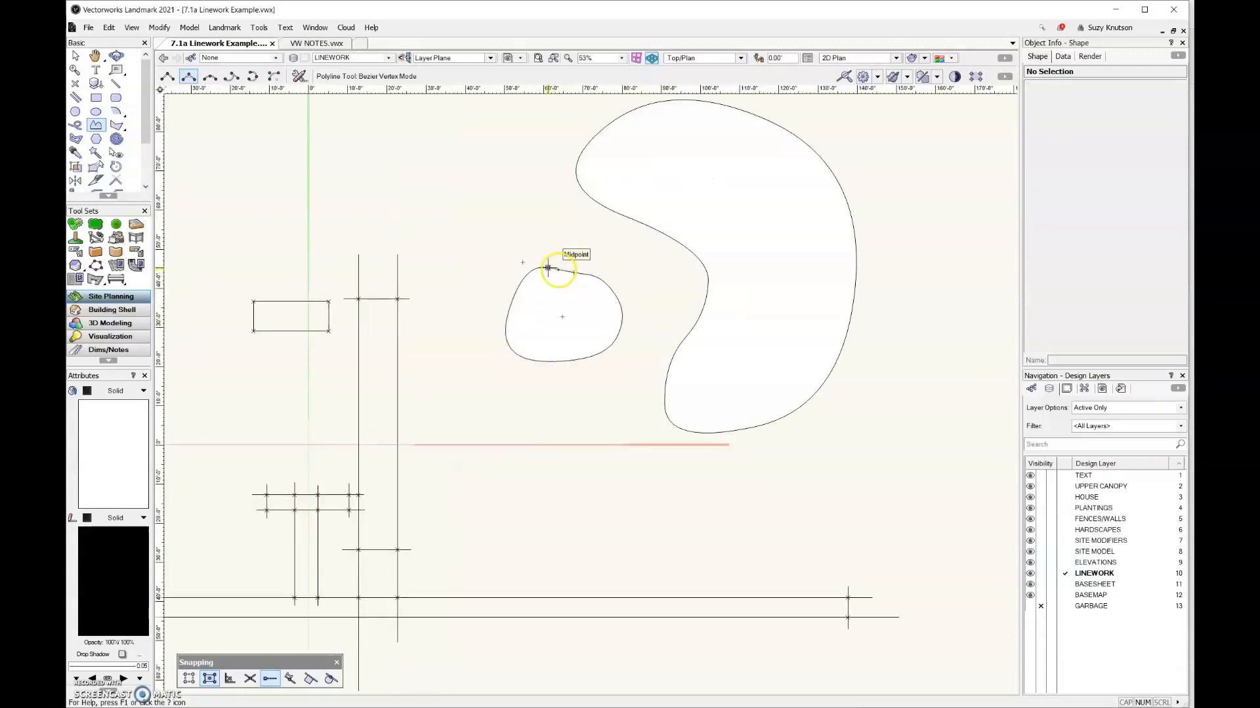
left_click(572, 284)
left_click(655, 268)
double_click(664, 190)
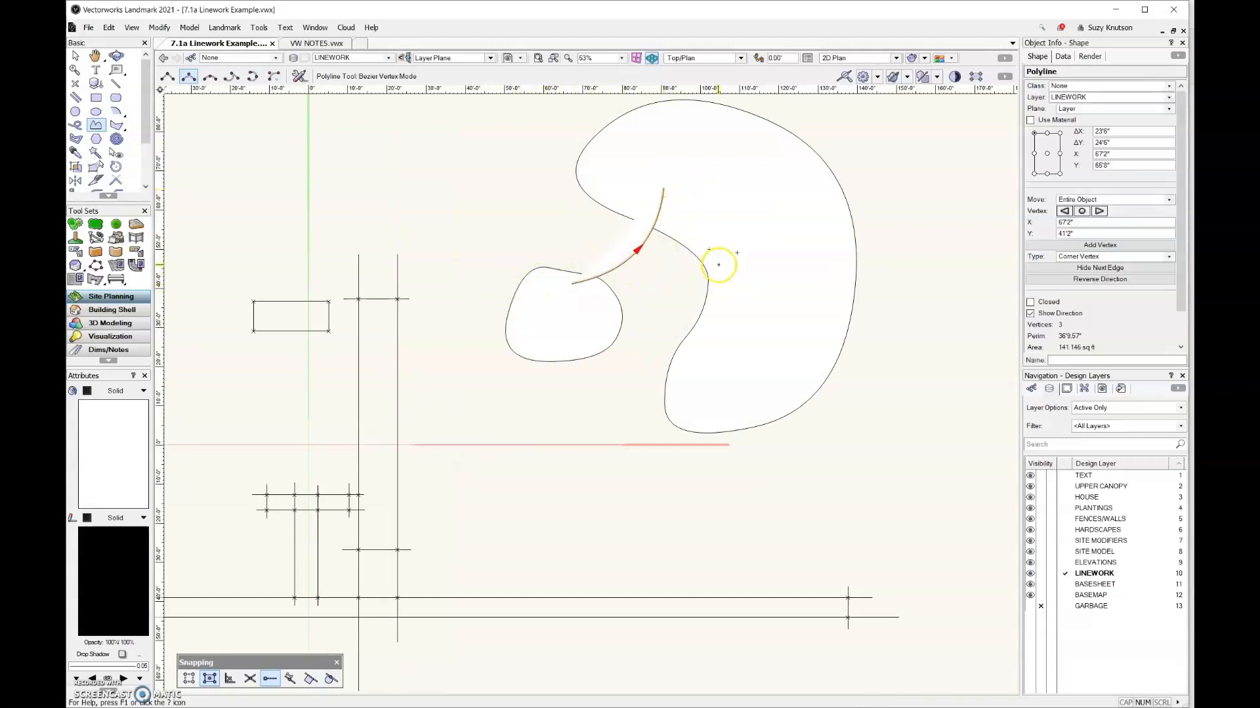
left_click(112, 392)
left_click(116, 405)
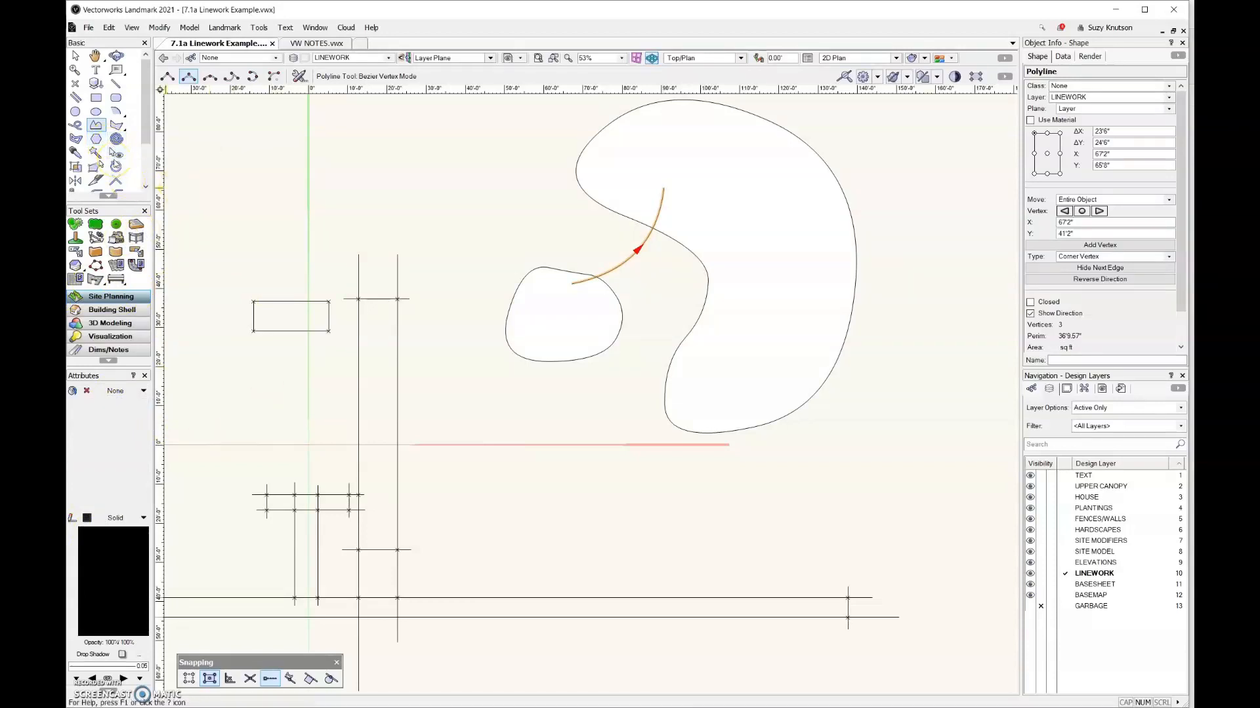
Offset the open curve by 6' to its lower-right side, keeping the original
left_click_drag(147, 125, 148, 150)
left_click(76, 165)
left_click(223, 77)
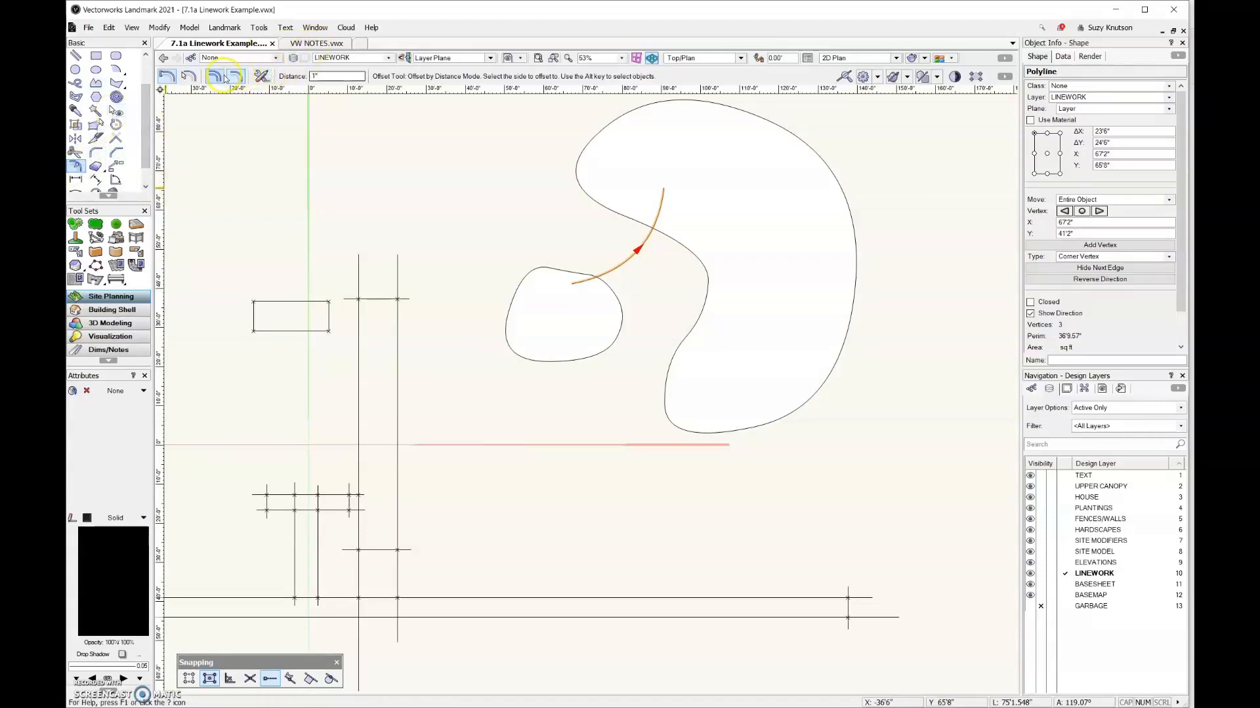
left_click_drag(335, 77, 270, 85)
type("6")
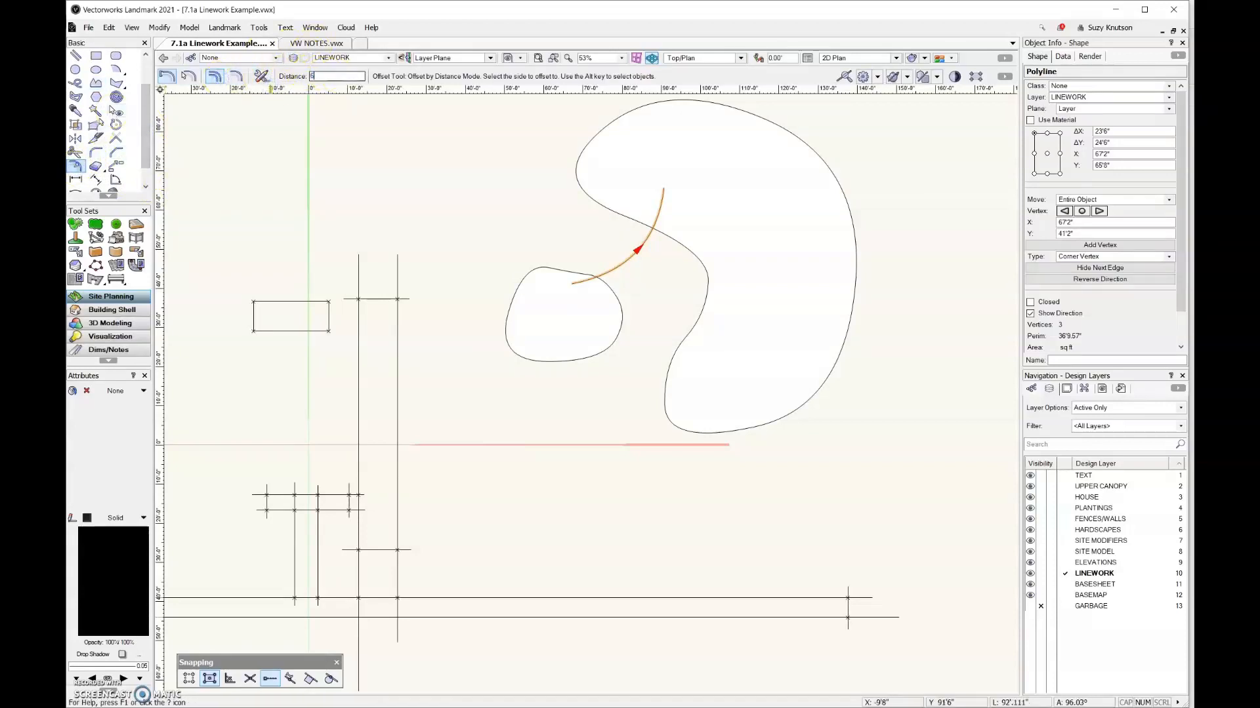
left_click(653, 302)
left_click(666, 325)
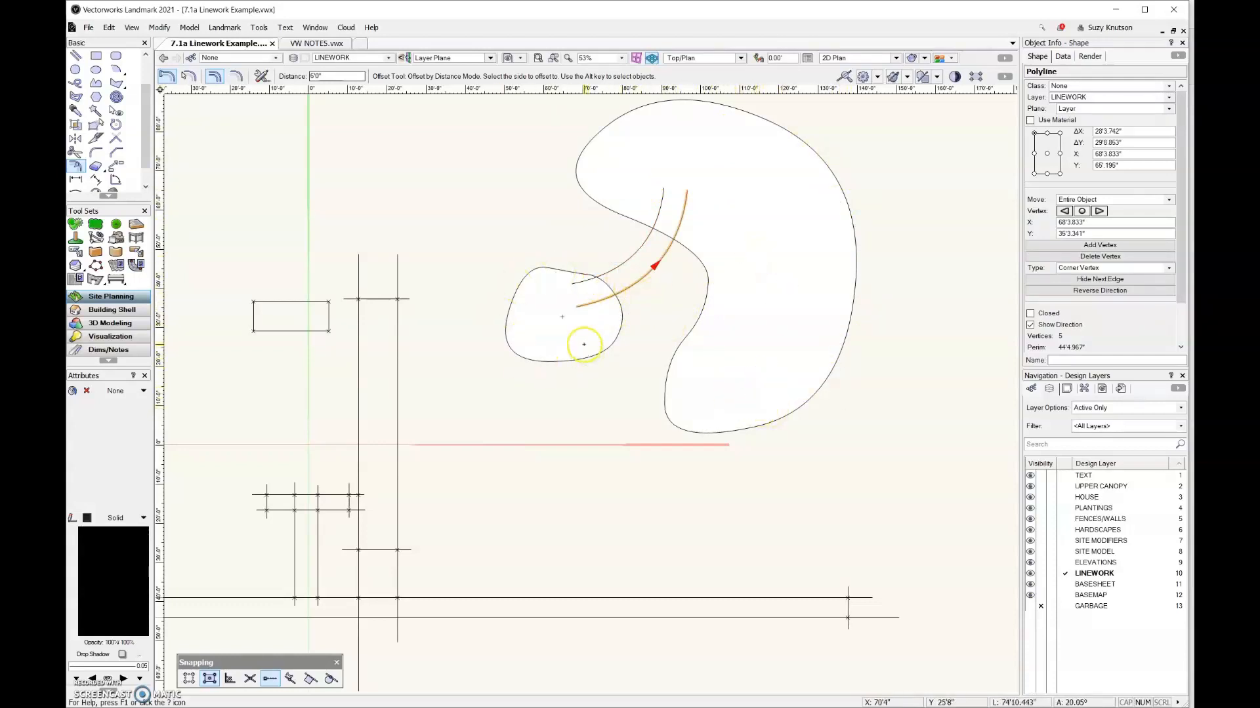
left_click(494, 190, "alt")
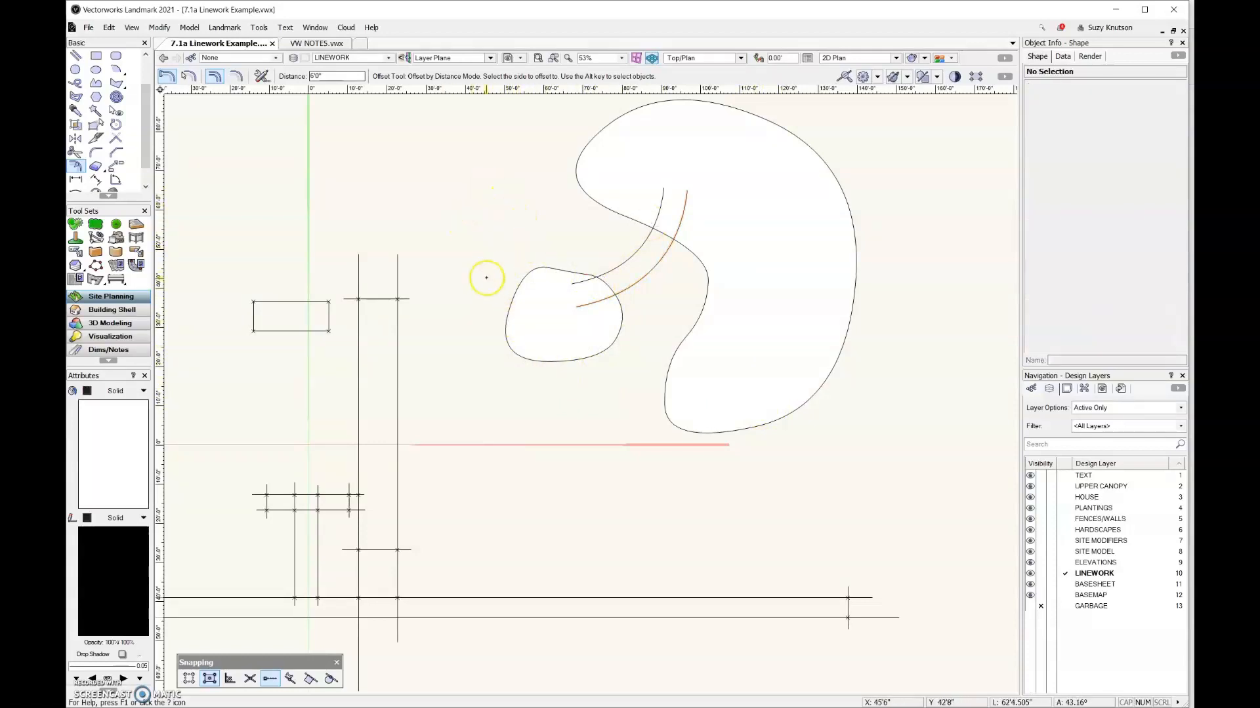
Duplicate the large kidney-shaped polyline about 120' to the right of the original
scroll(488, 258, "down", 2)
key("x")
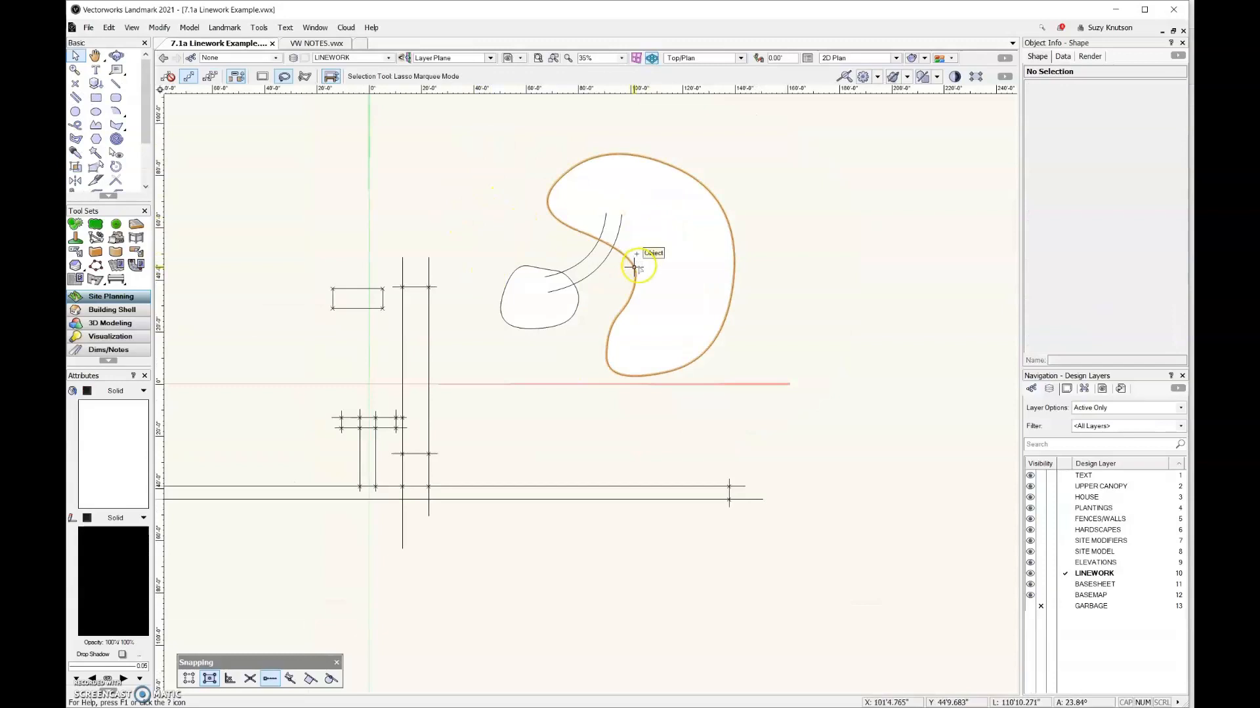
left_click(633, 266)
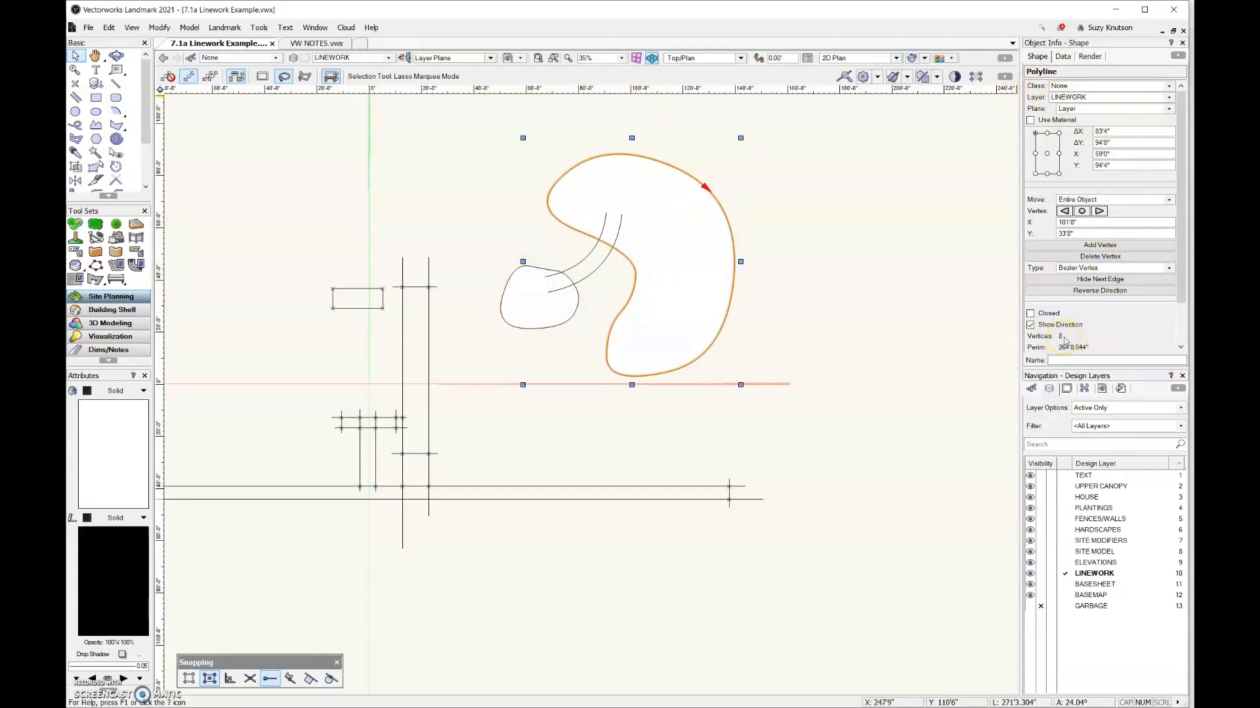
key("h")
left_click_drag(756, 450, 636, 478)
key("x")
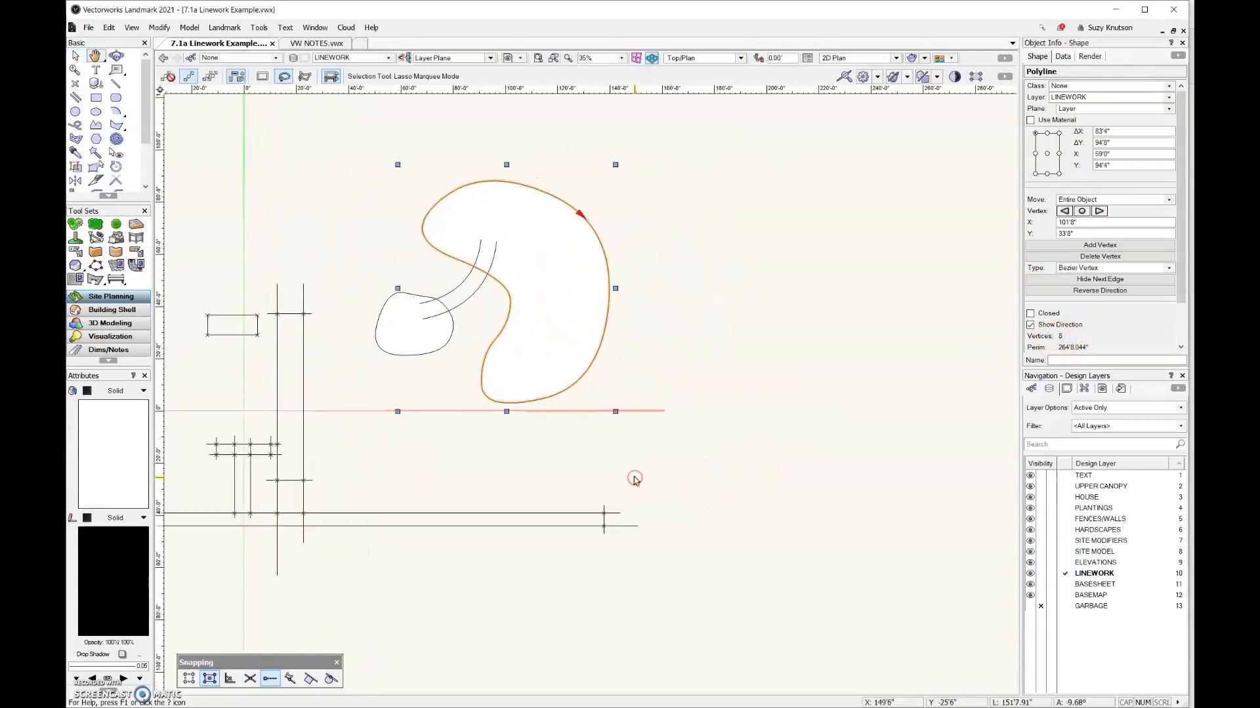
left_click_drag(601, 341, 904, 340)
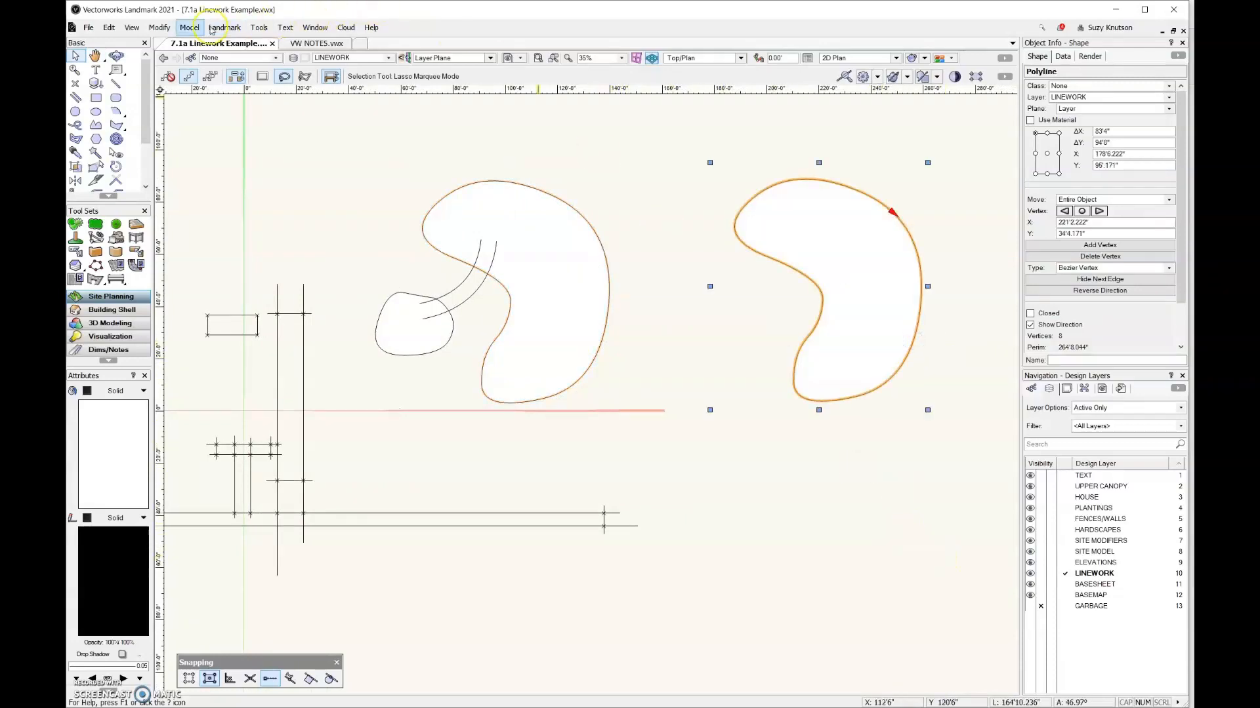
Convert the copied kidney-shaped polyline to a polygon
left_click(172, 28)
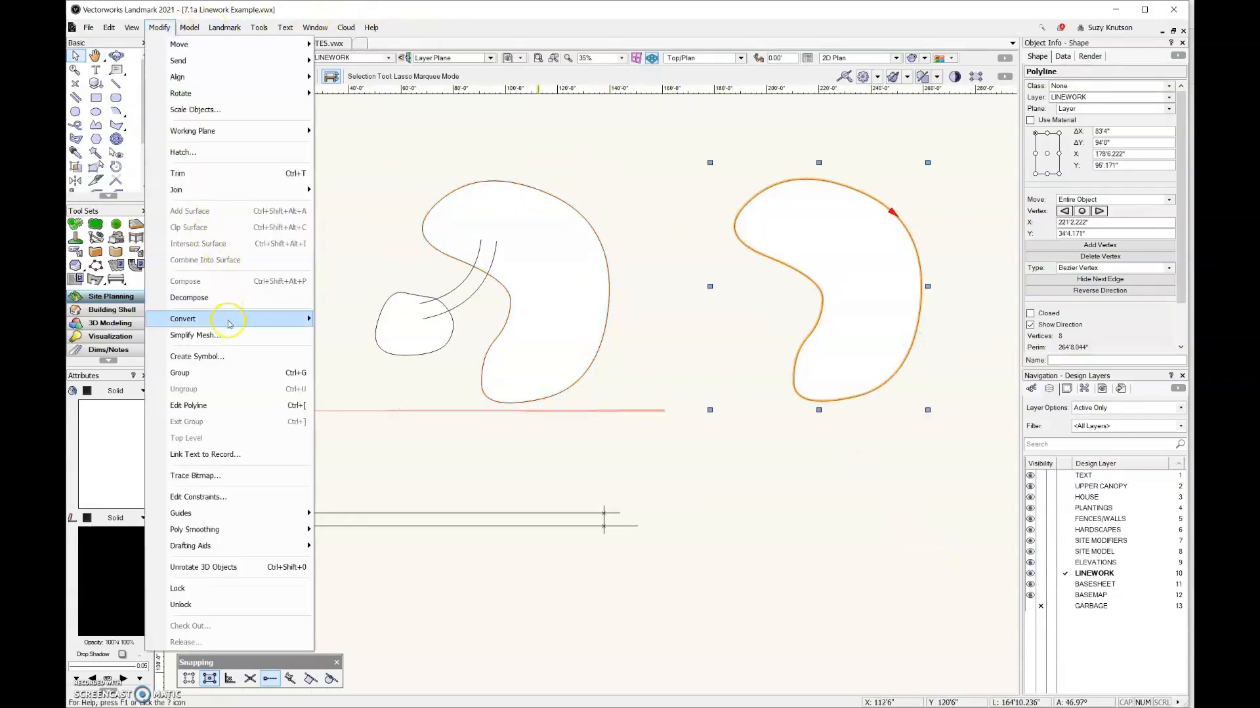
mouse_move(229, 320)
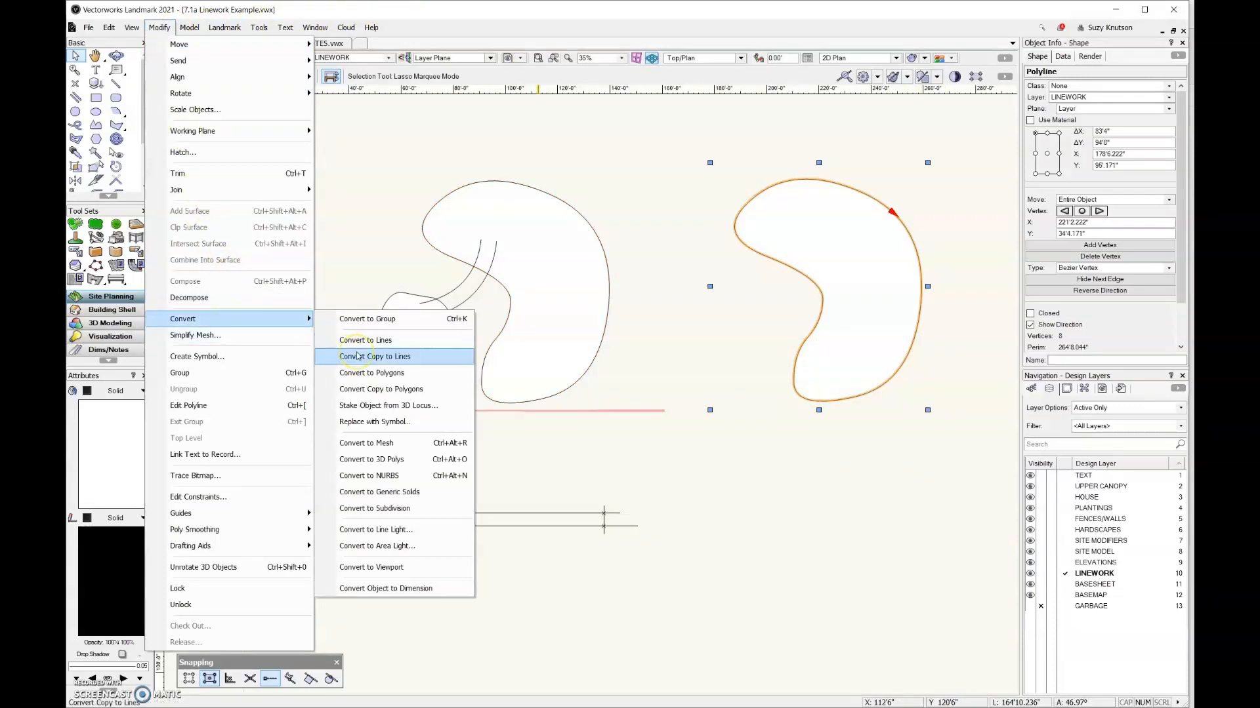
left_click(369, 373)
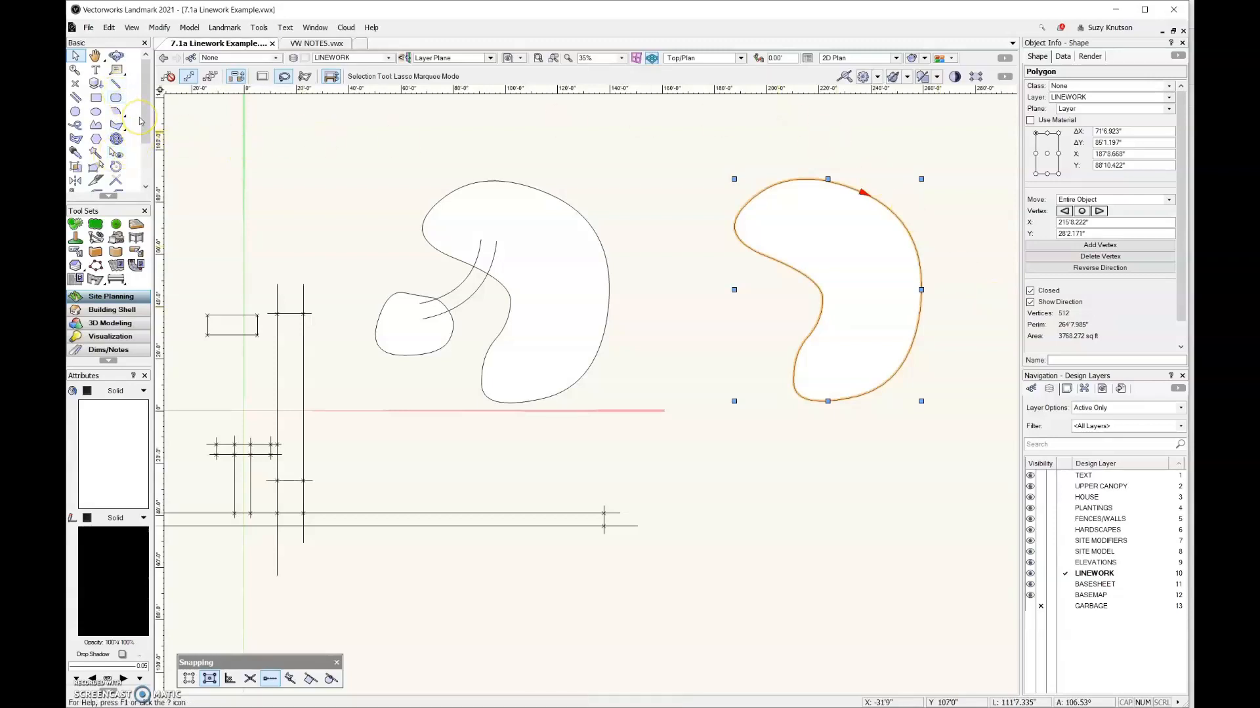
Examine the converted polygon's vertices up close with the Reshape tool
key("shift+r")
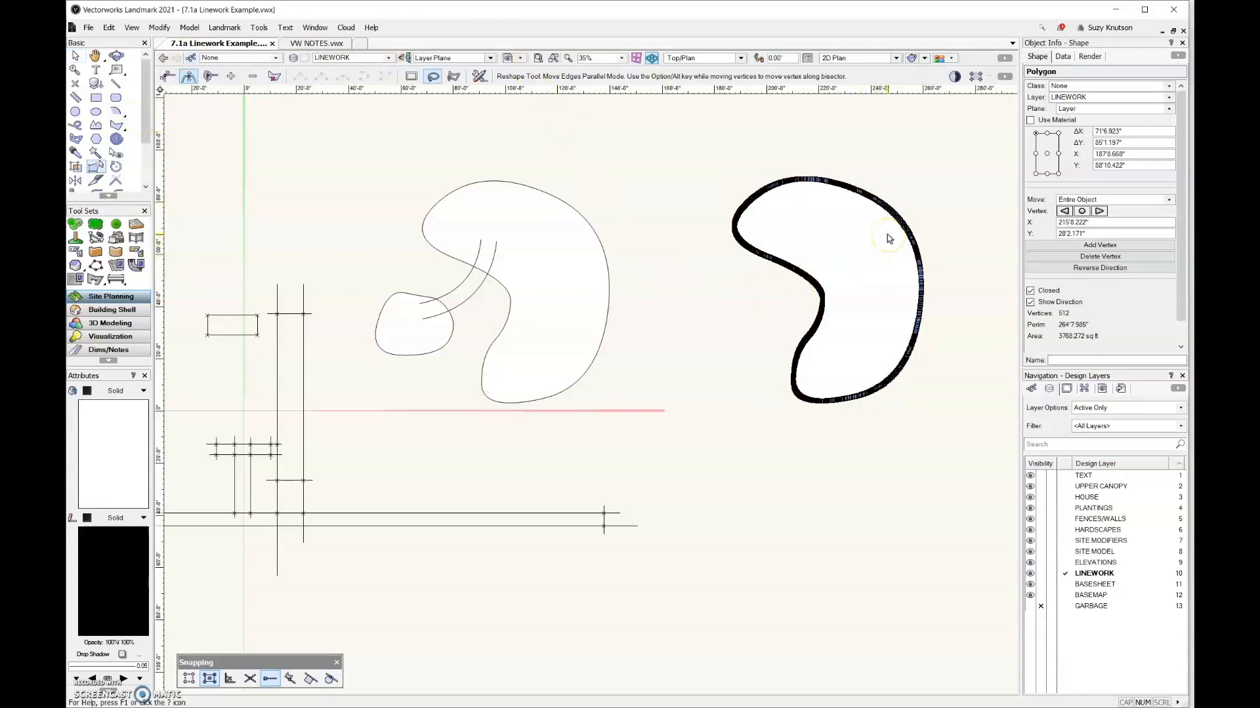
key("ctrl+4")
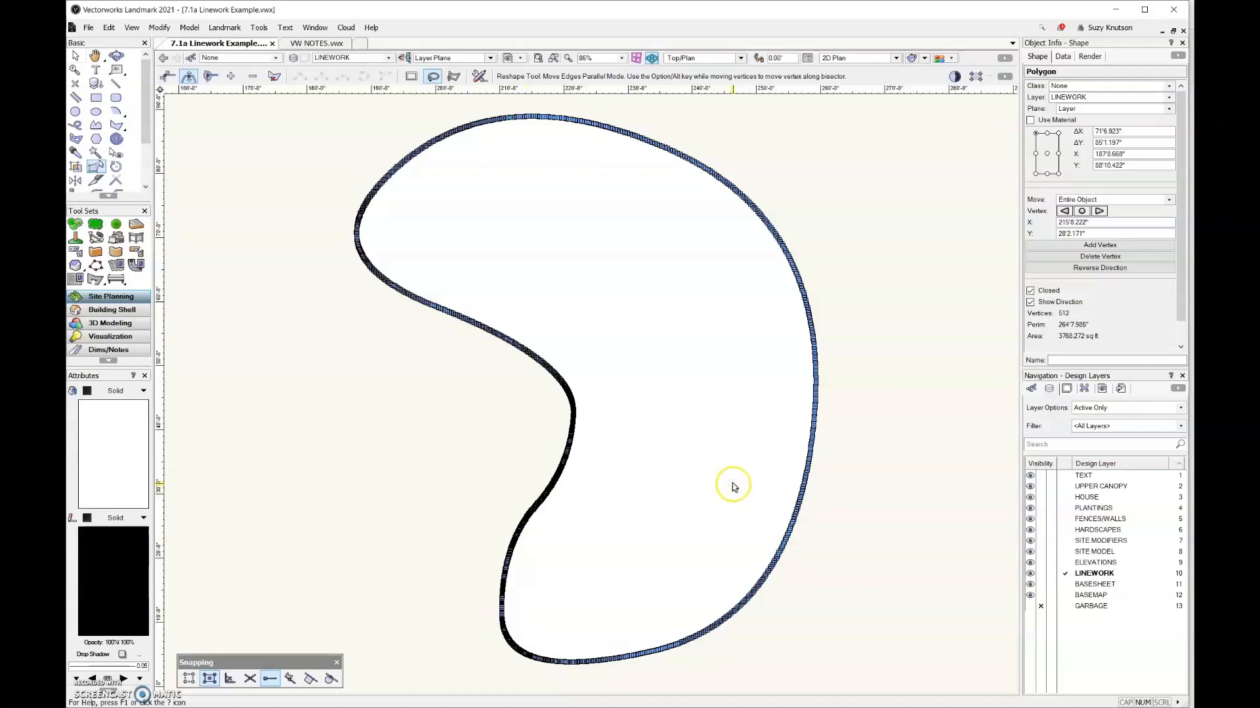
scroll(813, 404, "down", 5)
Examine the original kidney polyline's vertices with the Reshape tool in Move Polygon Handles mode
left_click(75, 56)
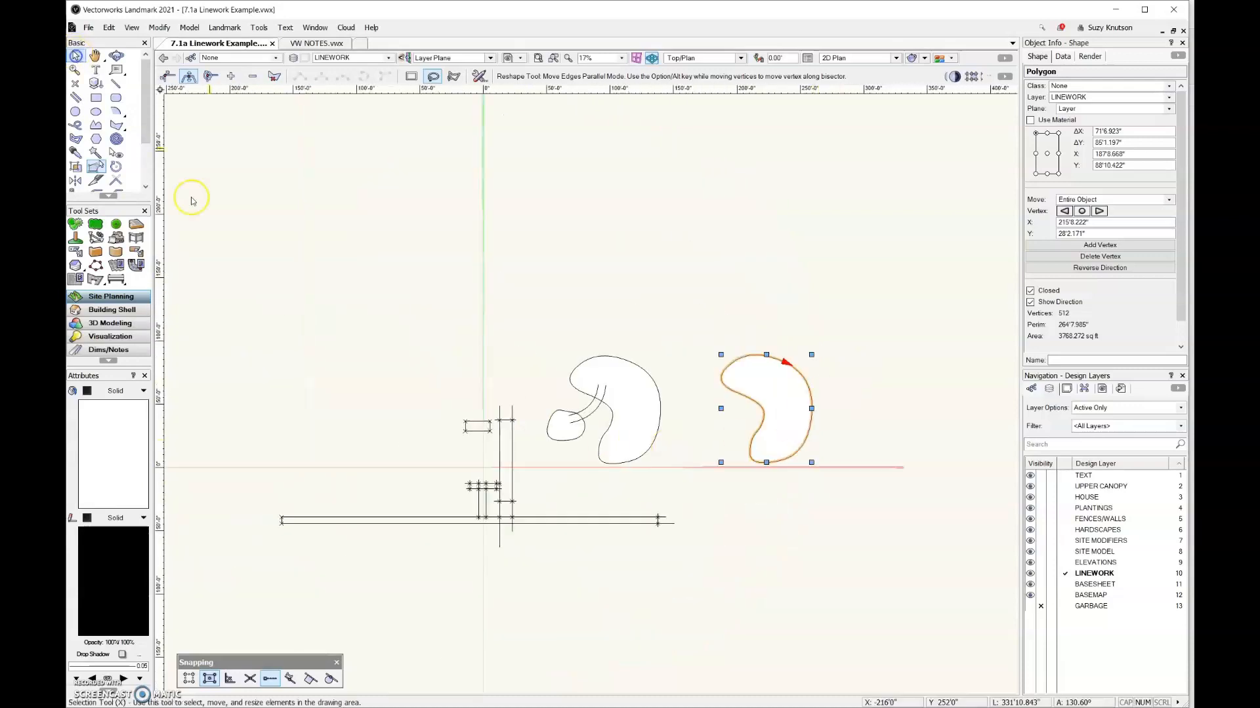
left_click(607, 458)
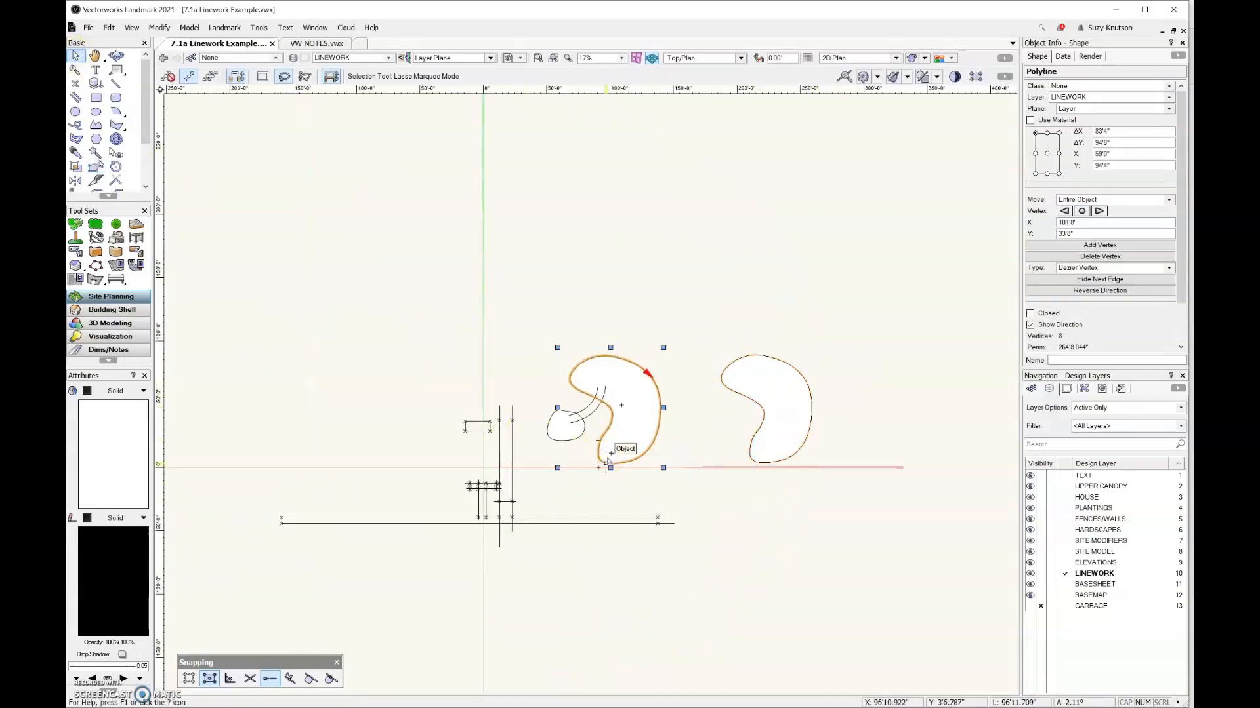
key("ctrl+6")
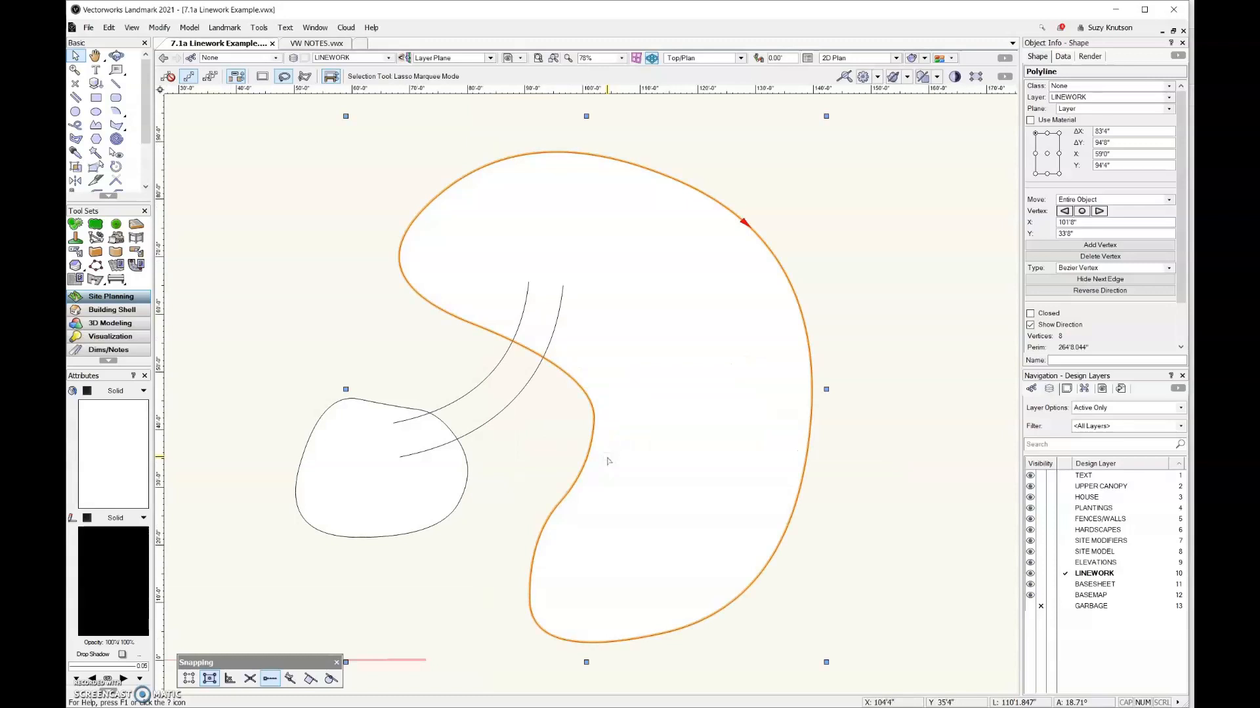
key("shift+r")
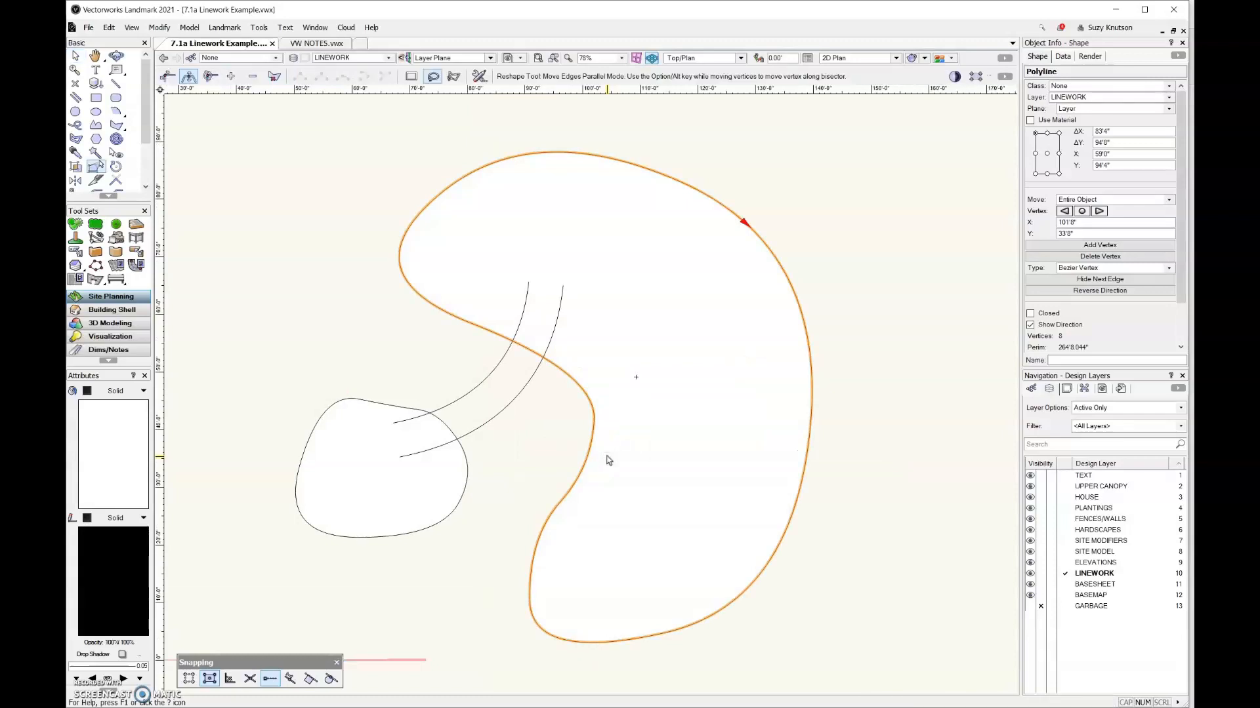
left_click(167, 76)
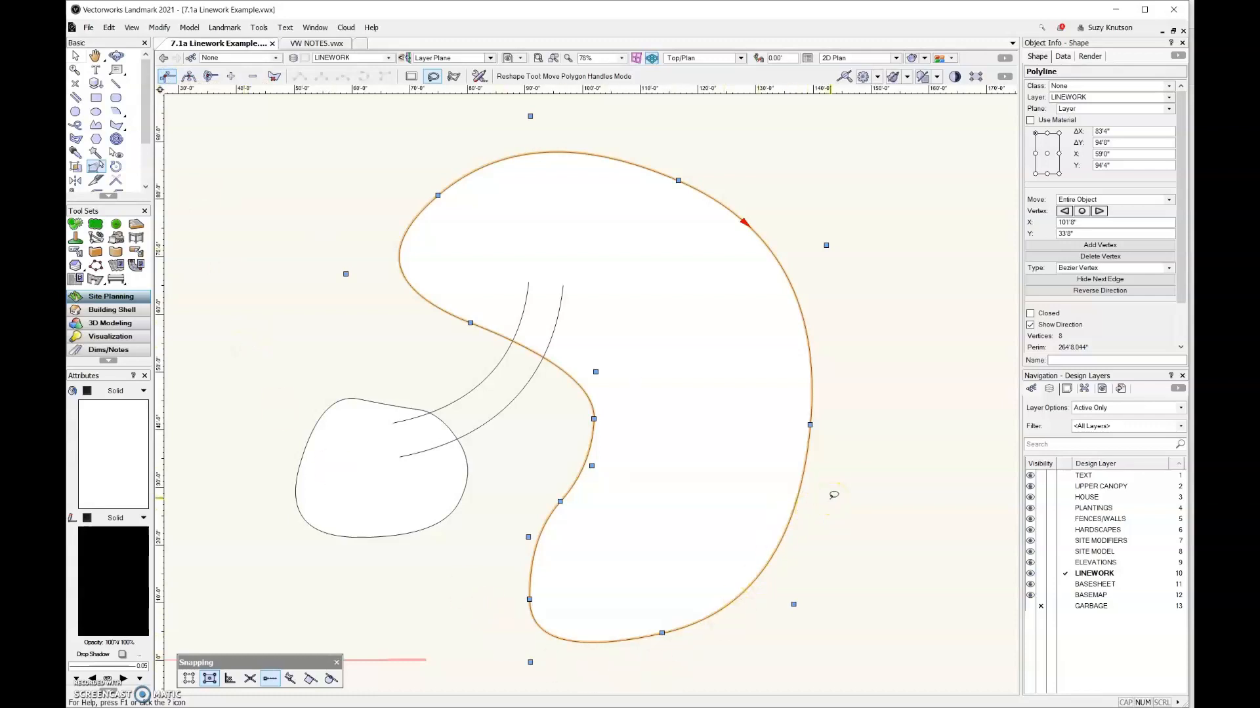
scroll(525, 577, "down", 4)
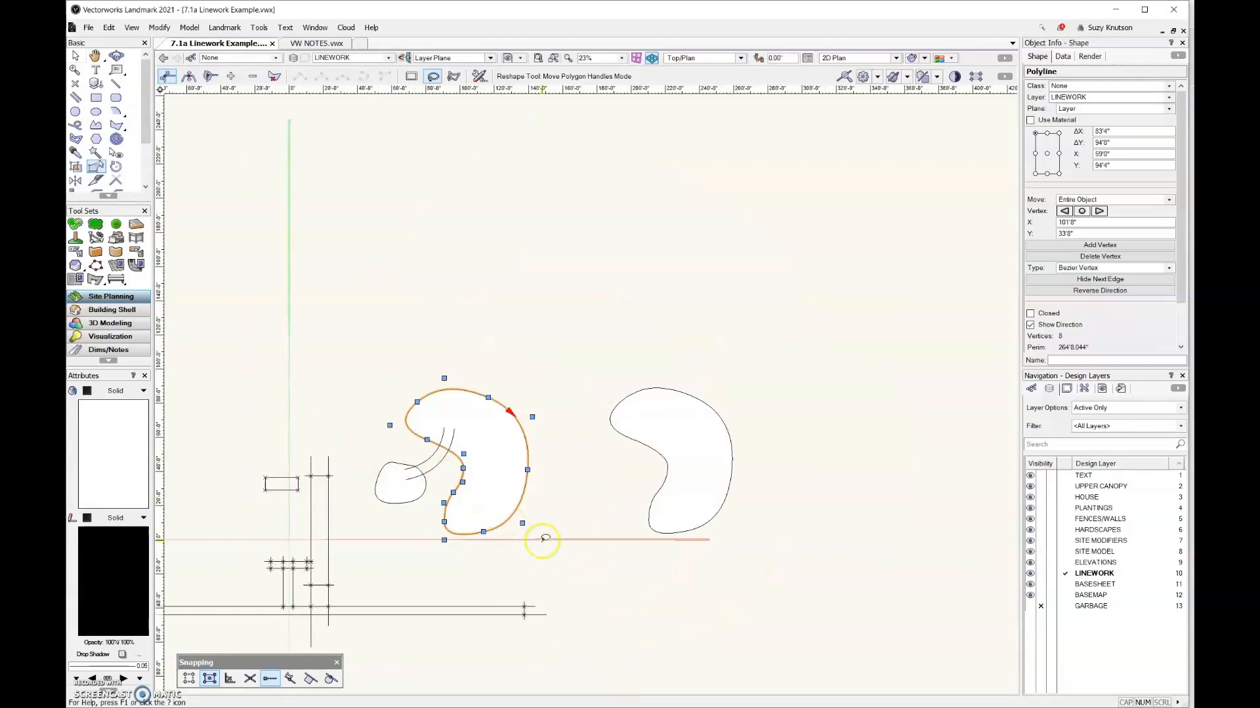
Duplicate the converted kidney-shaped polygon about 120' farther to the right
left_click(76, 56)
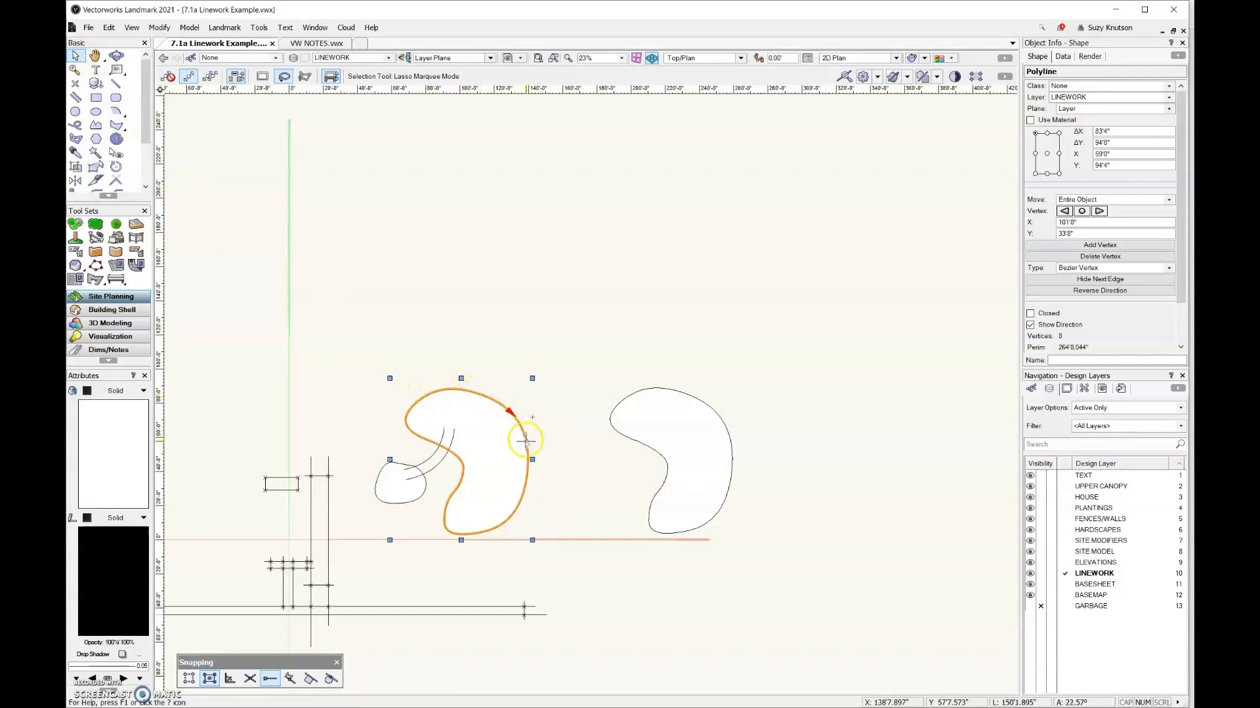
left_click(667, 463)
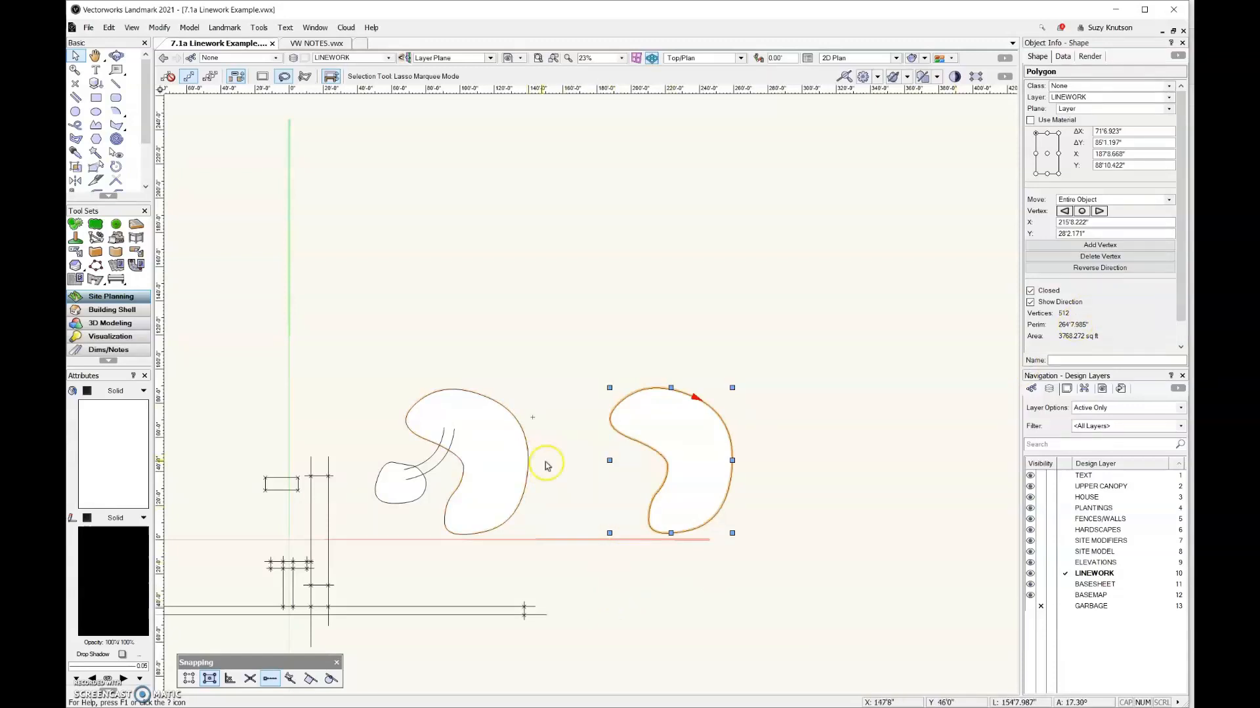
left_click_drag(728, 489, 932, 490, "ctrl")
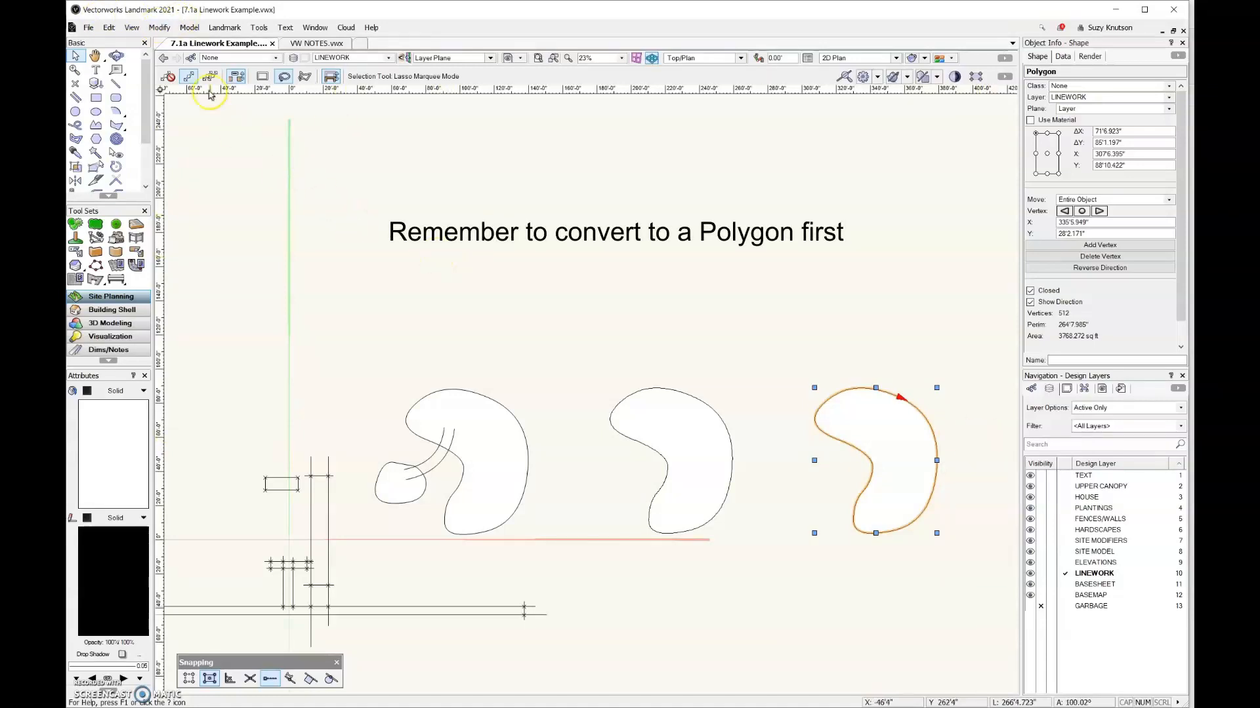
Simplify the rightmost kidney-shaped polygon with Simplify Polys, using the Maximum Deviation option
left_click(160, 29)
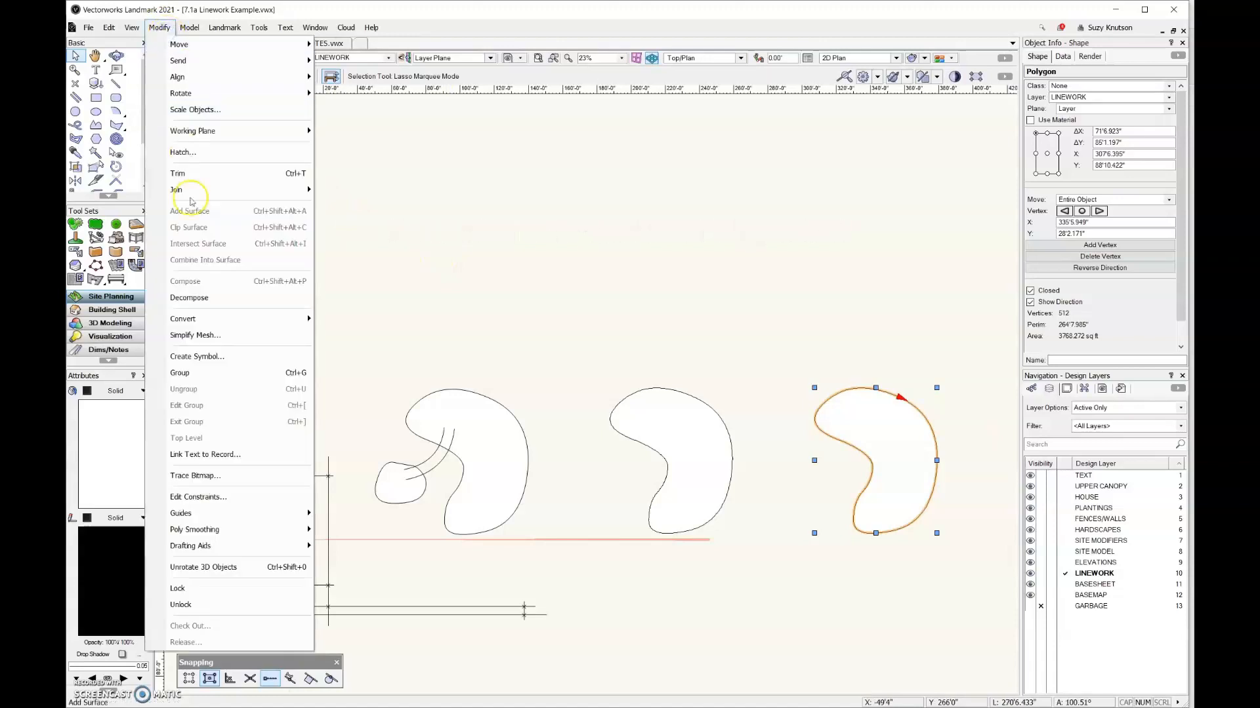
mouse_move(226, 550)
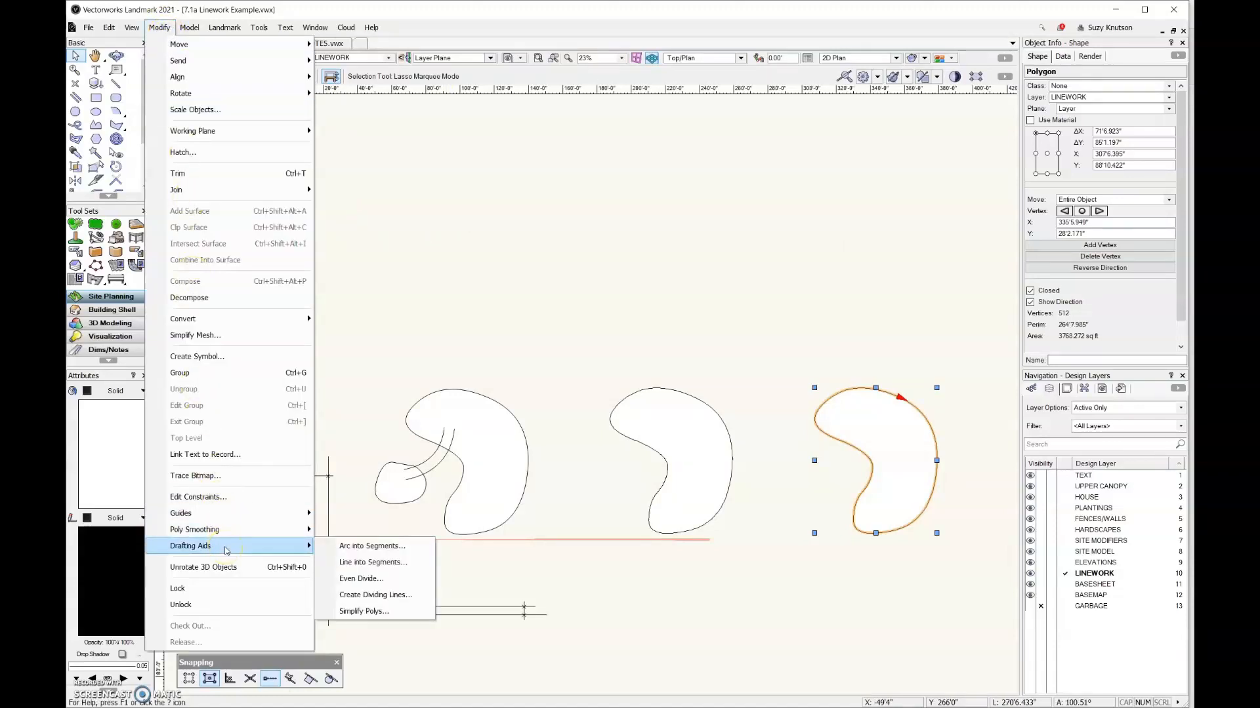
left_click(413, 611)
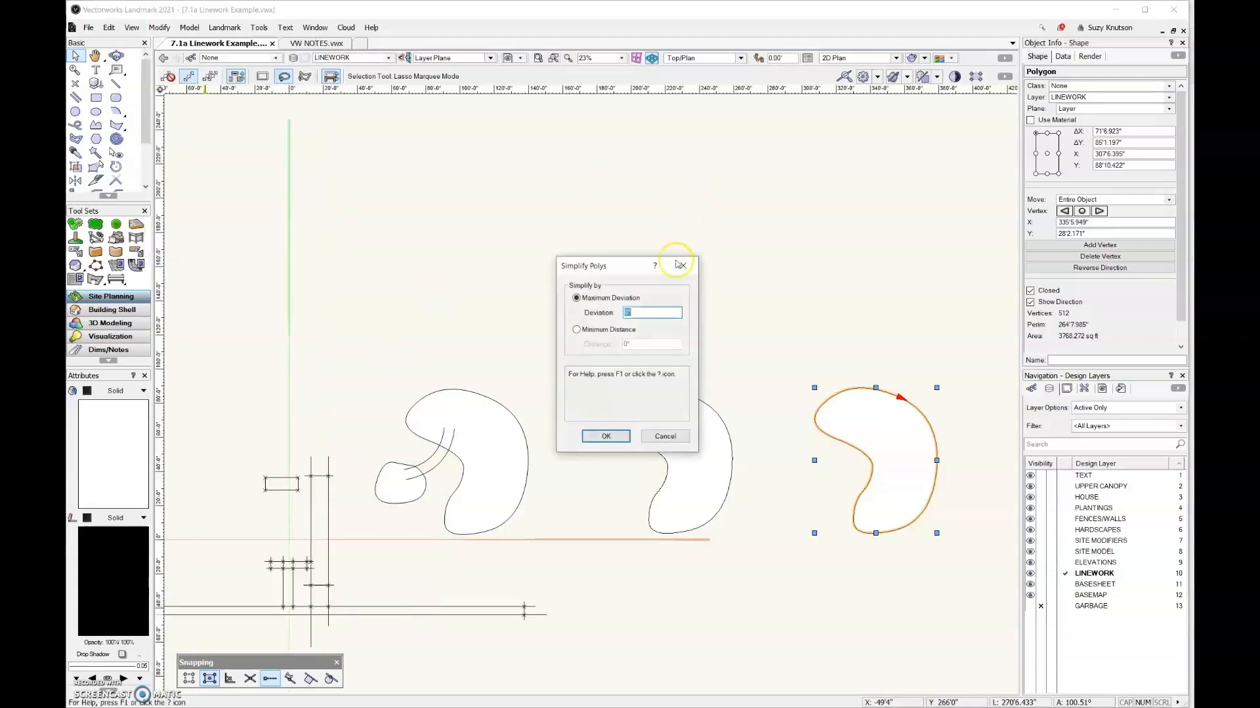
left_click_drag(633, 268, 588, 188)
left_click(531, 220)
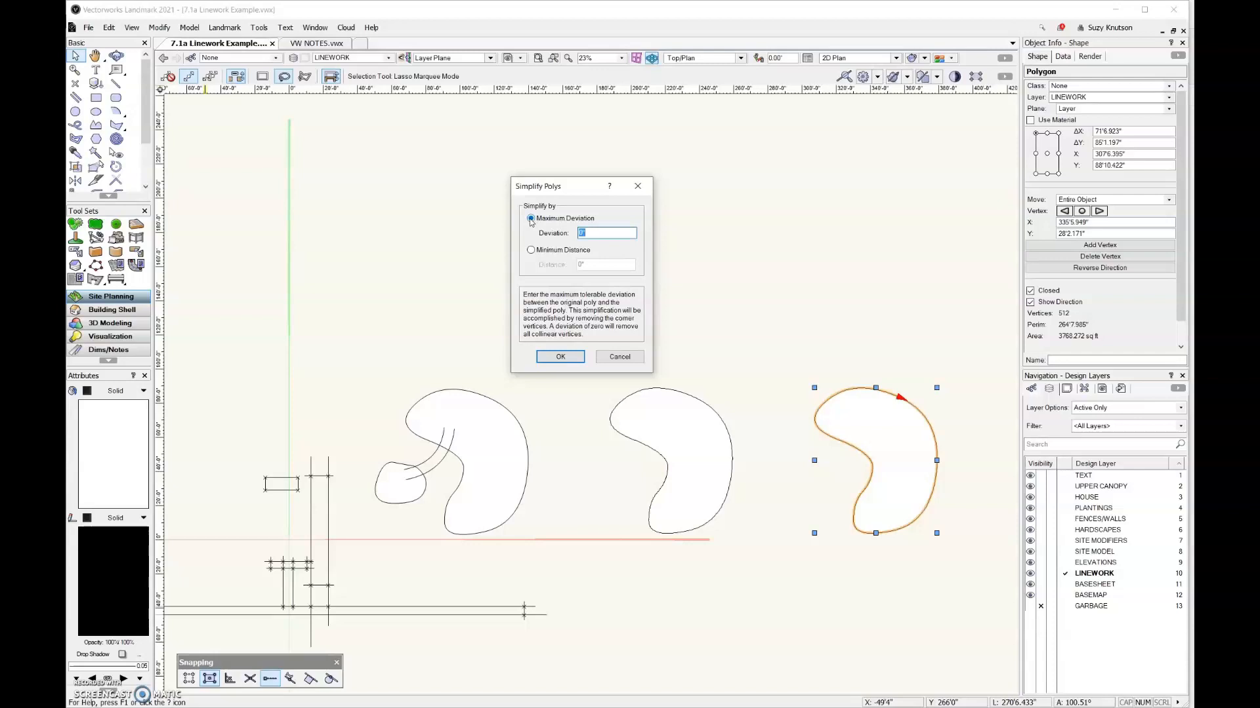
left_click(590, 236)
key("Return")
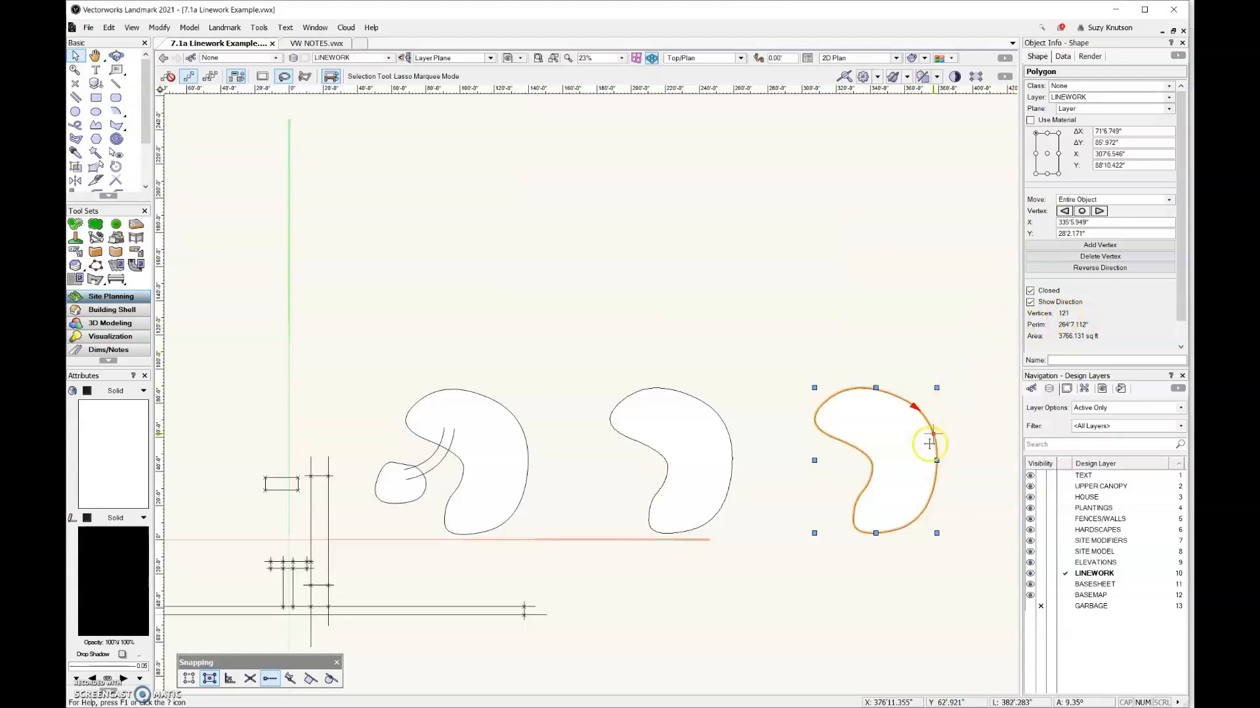
Duplicate the middle kidney-shaped polygon about 154' straight above itself
left_click_drag(723, 488, 732, 230)
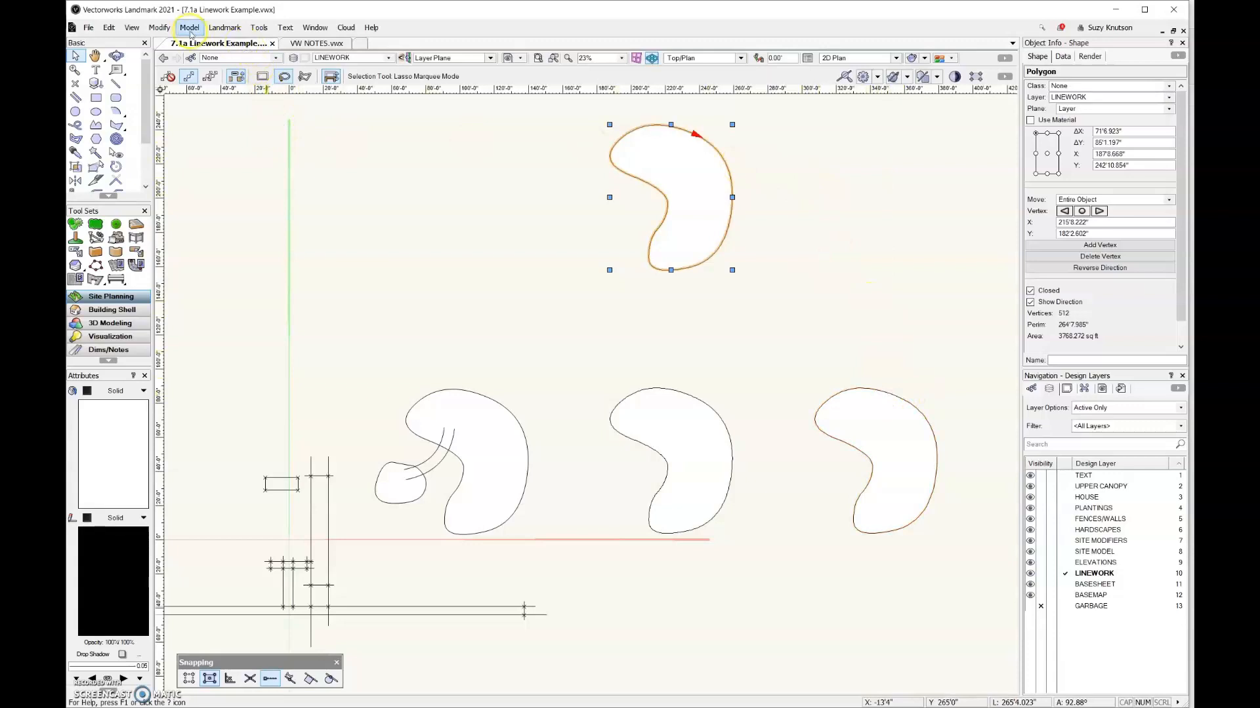
Simplify the duplicated kidney-shaped polygon in the upper row with Simplify Polys, entering a value of 1
left_click(160, 29)
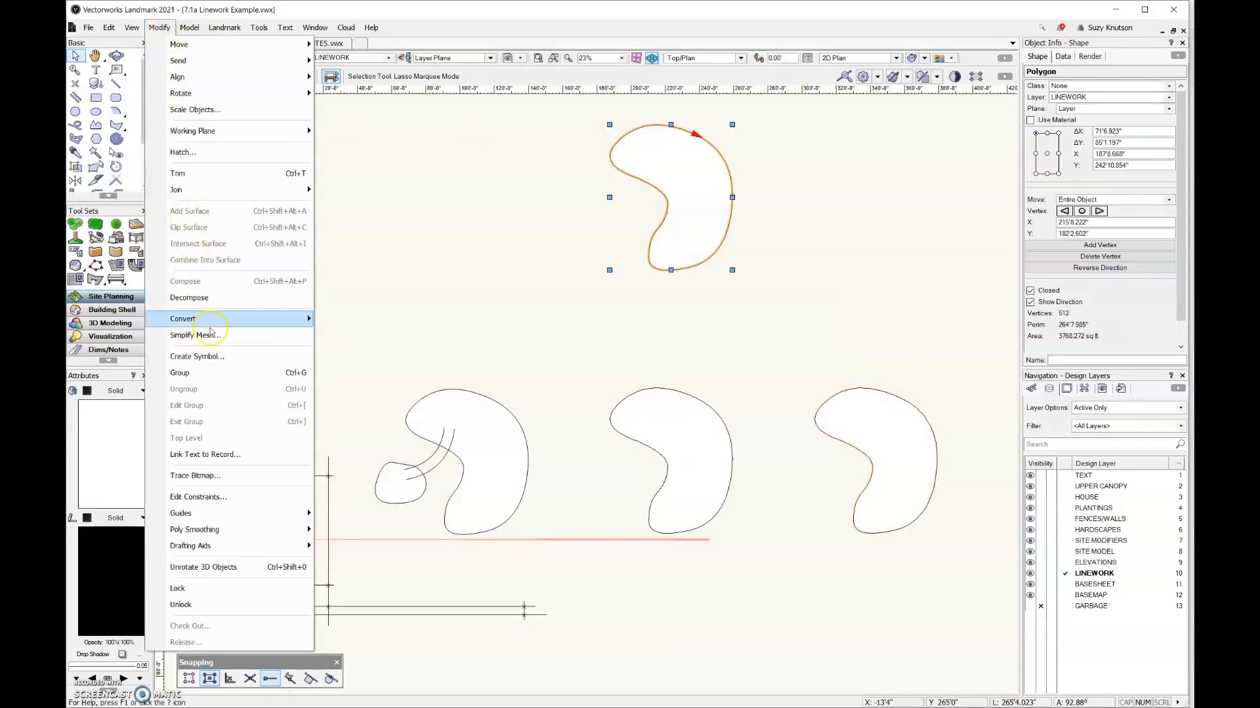
mouse_move(253, 549)
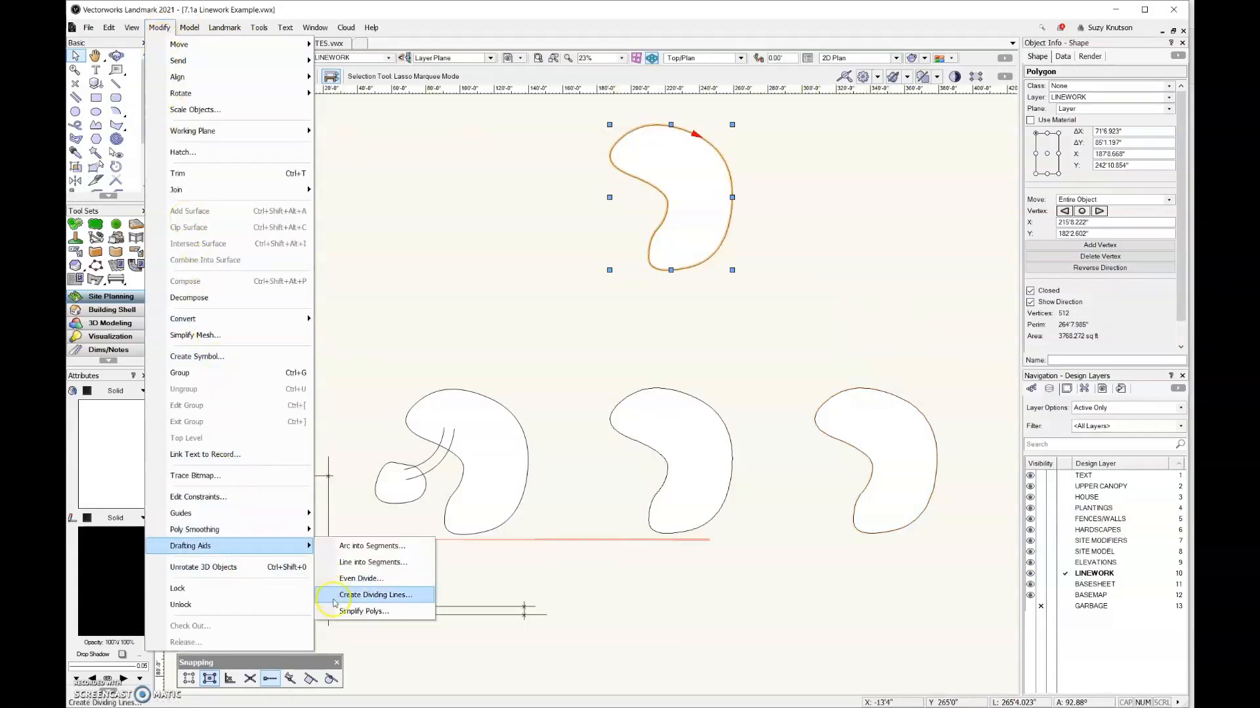
left_click(364, 611)
type("1")
left_click(606, 437)
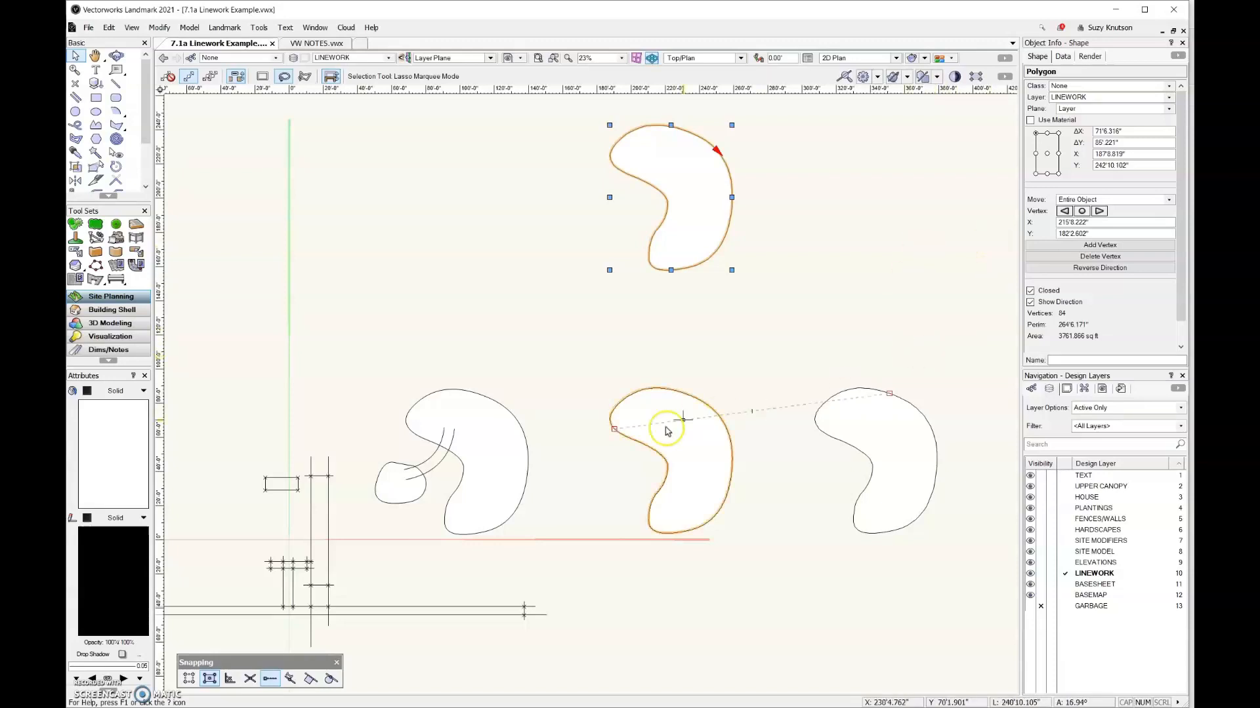
Duplicate the original kidney polyline about 148' straight above itself and create a Site Modifier object from the copy, deleting the source shape
left_click_drag(524, 486, 525, 232)
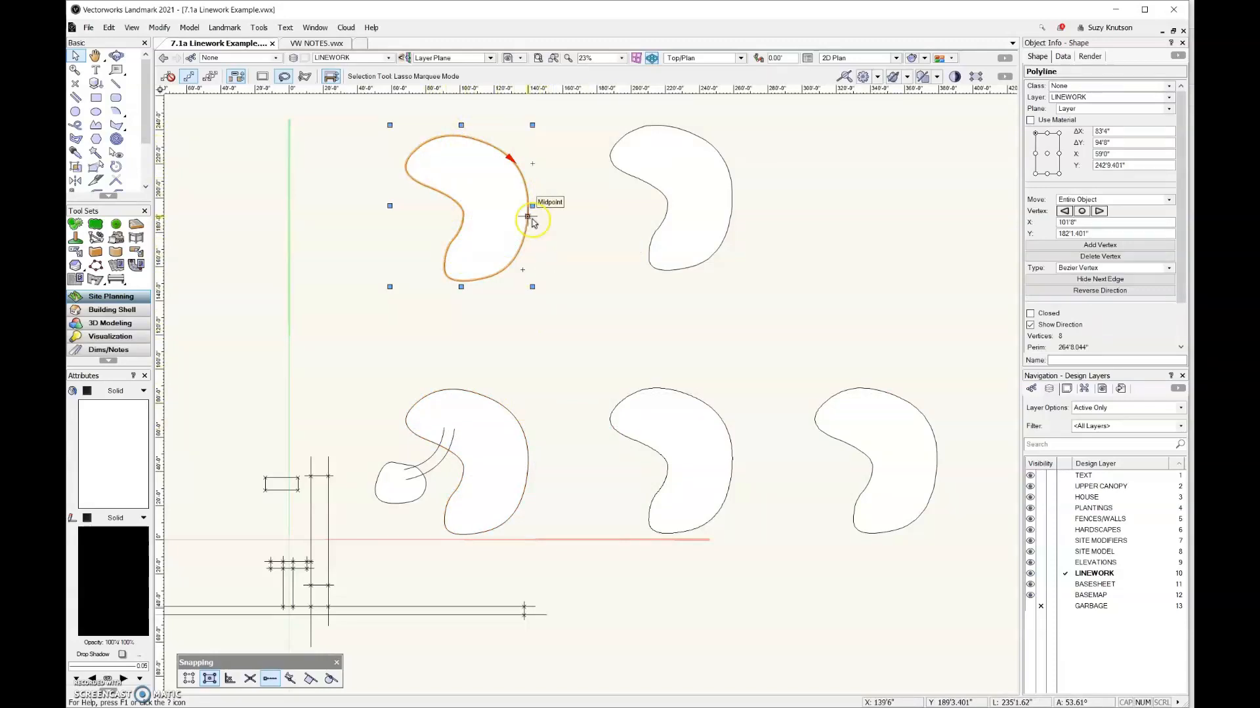
left_click(225, 27)
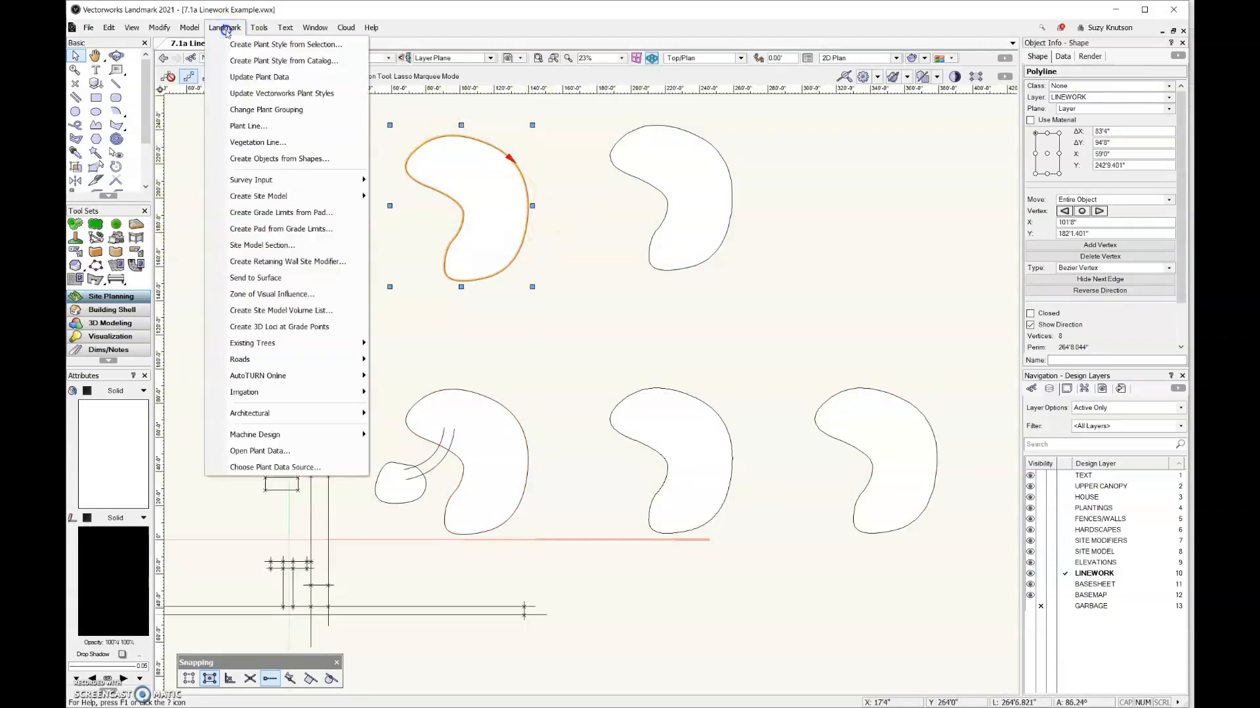
left_click(264, 164)
left_click(641, 289)
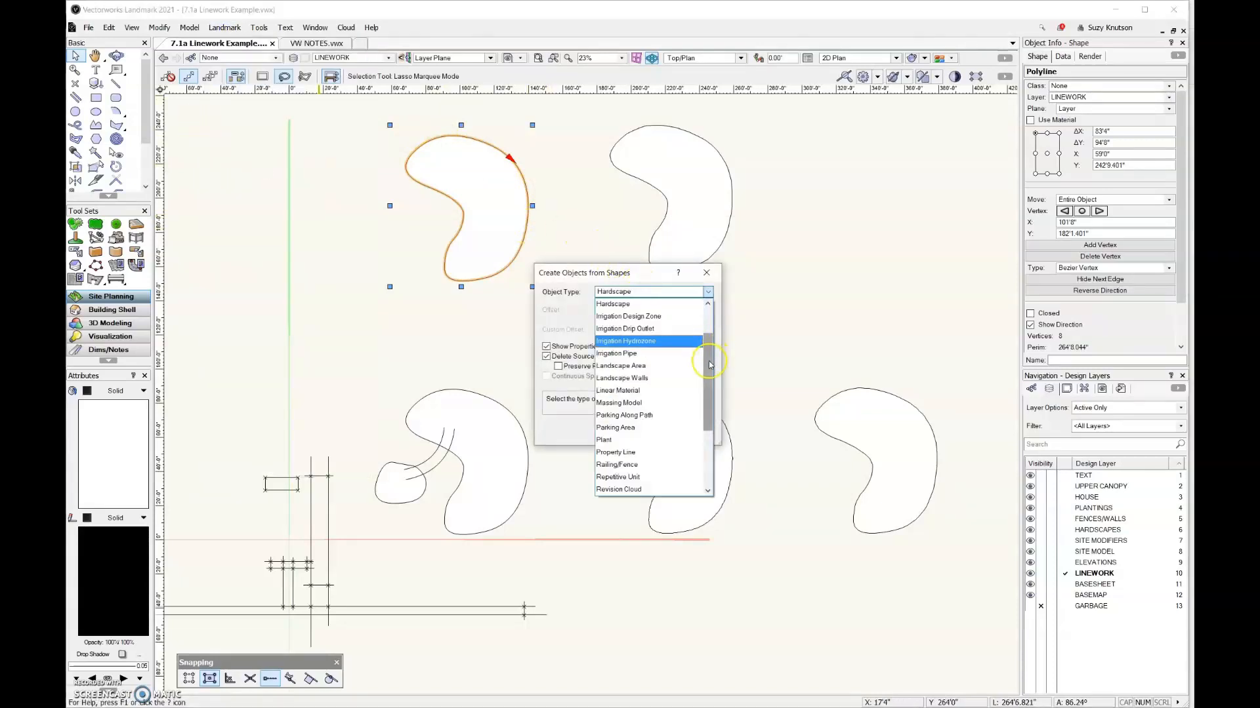
scroll(709, 364, "down", 5)
left_click(682, 440)
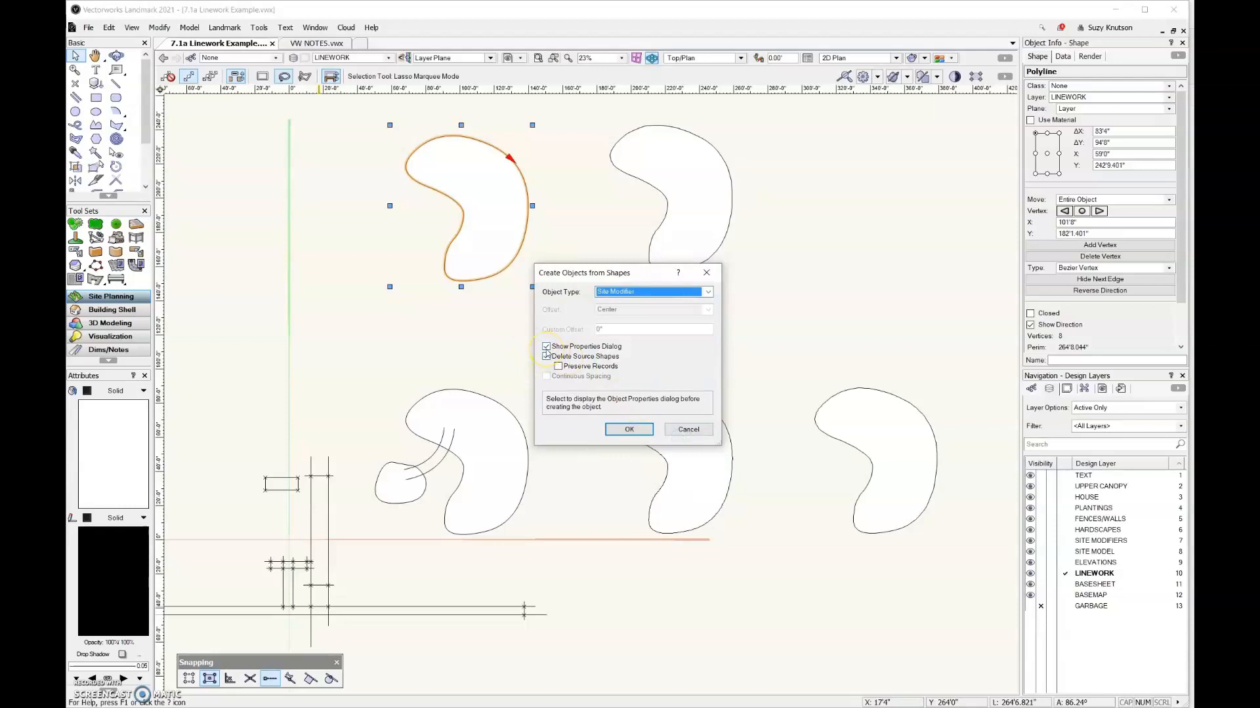
left_click(619, 431)
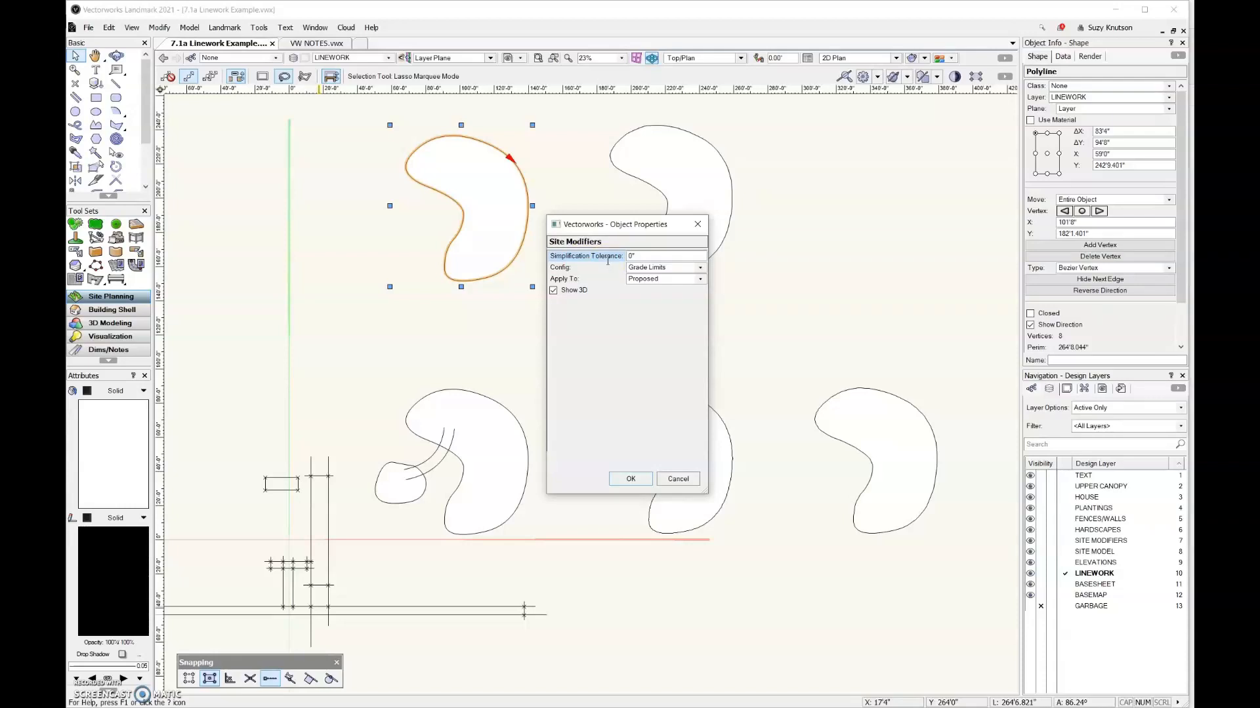
Give the site modifier a simplification tolerance of 1" and the Pad configuration
double_click(643, 261)
left_click(703, 269)
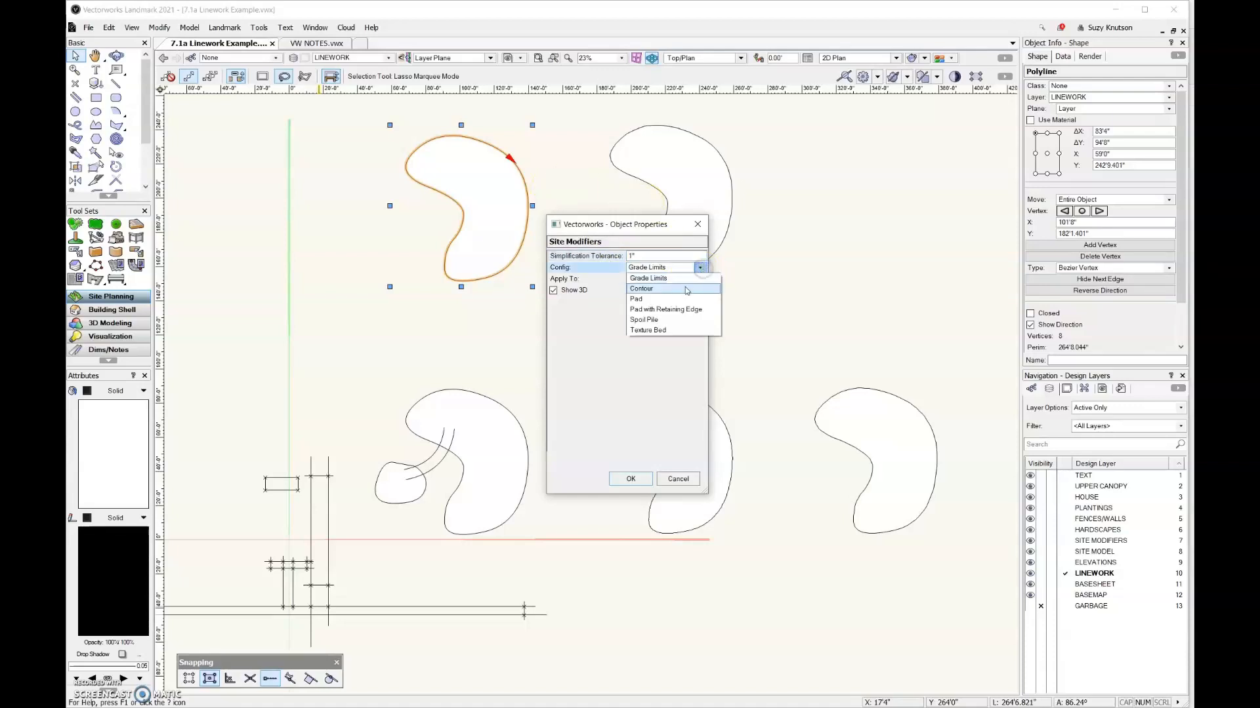
left_click(684, 296)
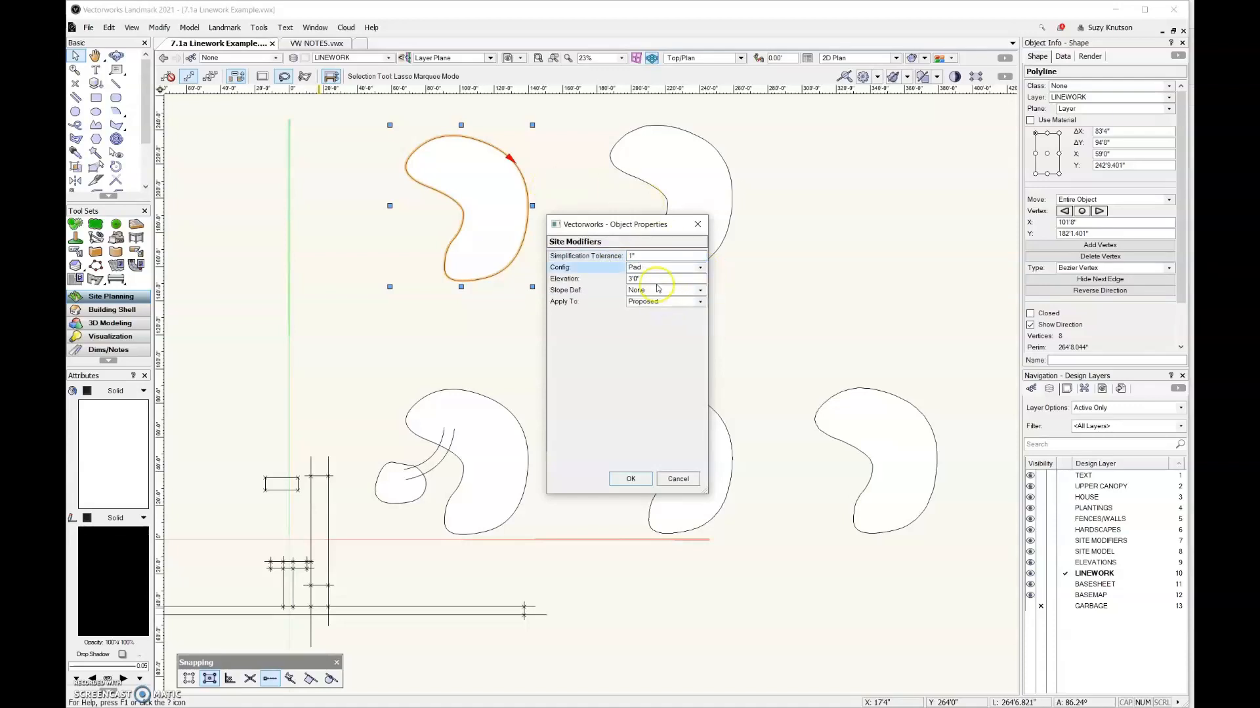
left_click(630, 479)
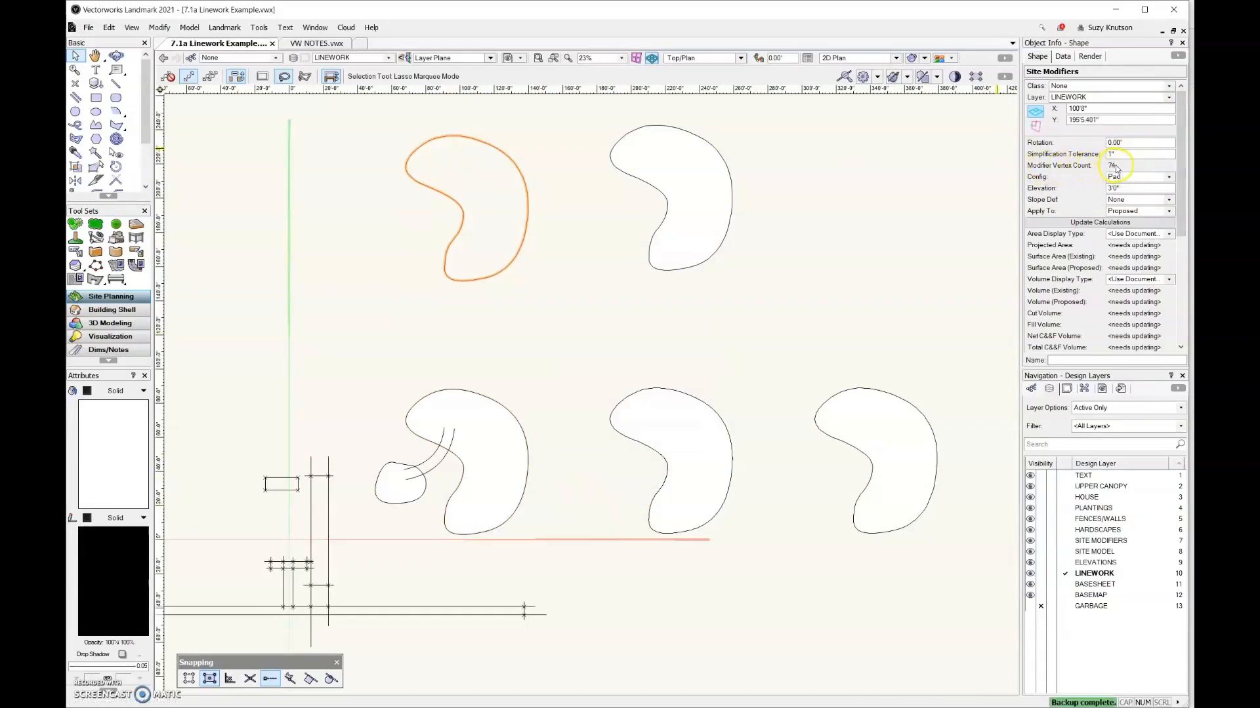
Set the pad site modifier's simplification tolerance to 0.5"
mouse_move(1184, 148)
left_mouse_down()
mouse_move(1183, 262)
mouse_move(1184, 127)
left_mouse_up()
left_click_drag(1179, 157, 1190, 266)
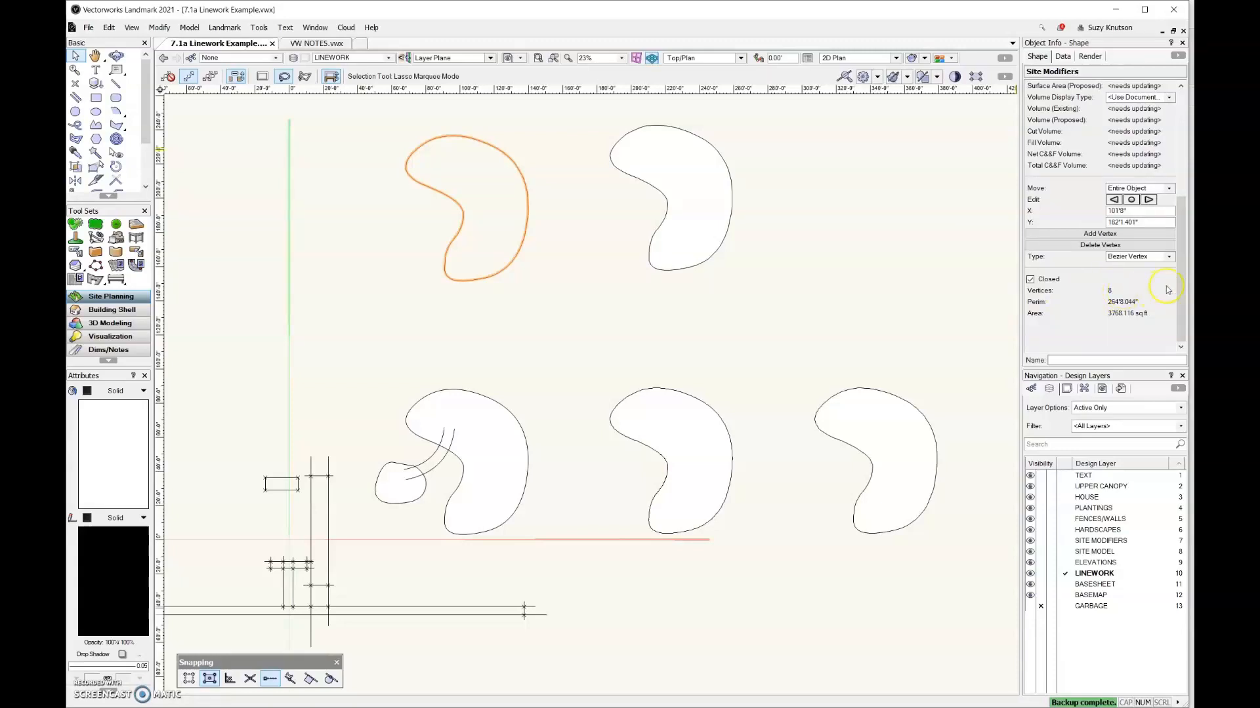
left_click_drag(1180, 288, 1176, 168)
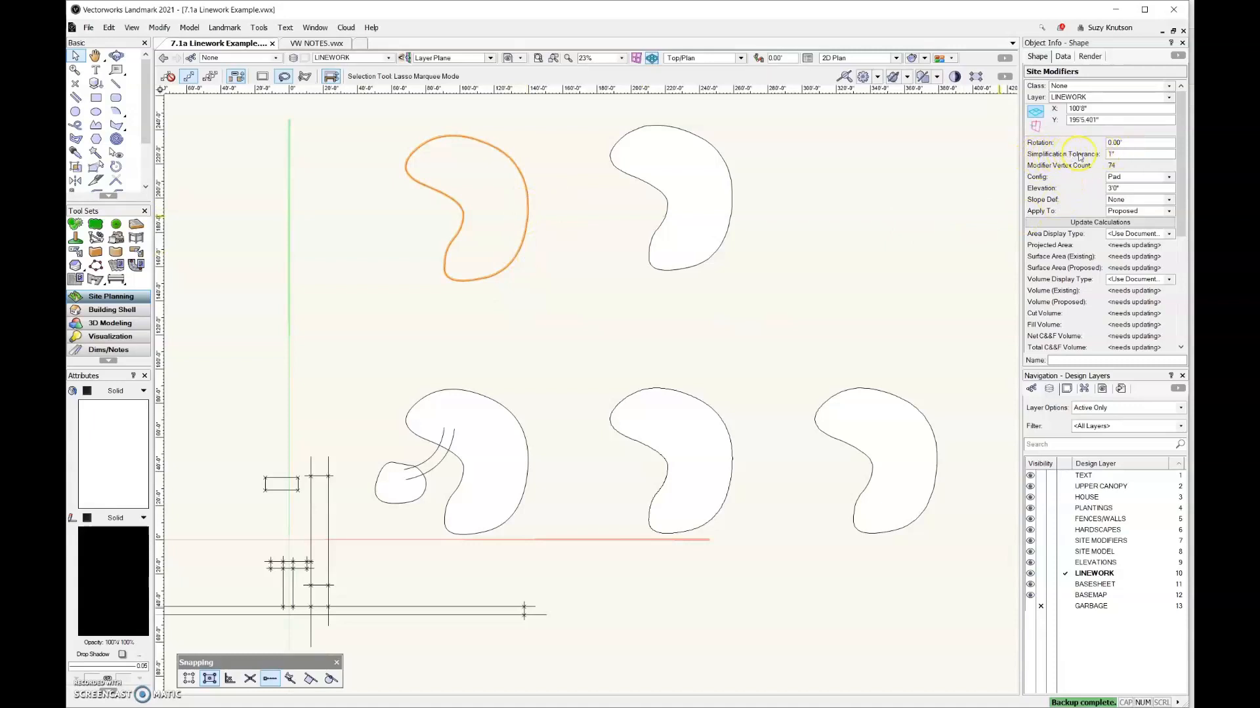
left_click(1120, 158)
key("BackSpace")
key("BackSpace")
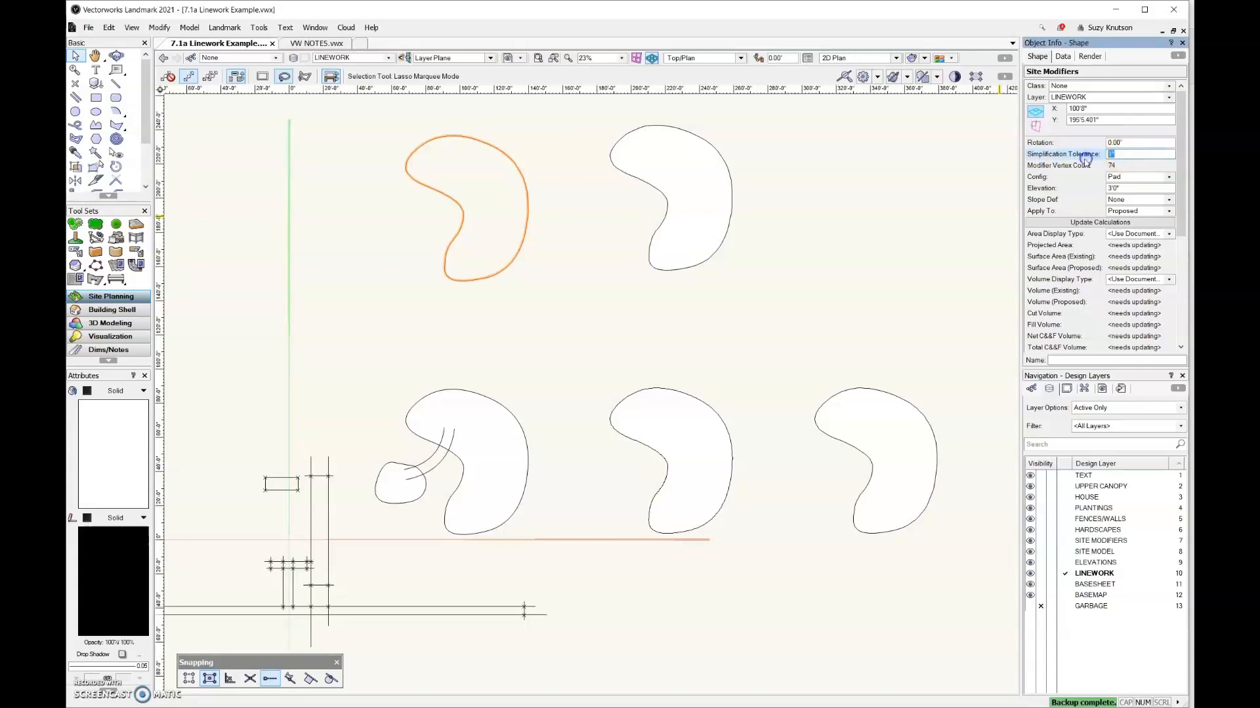
type(".5")
key("Return")
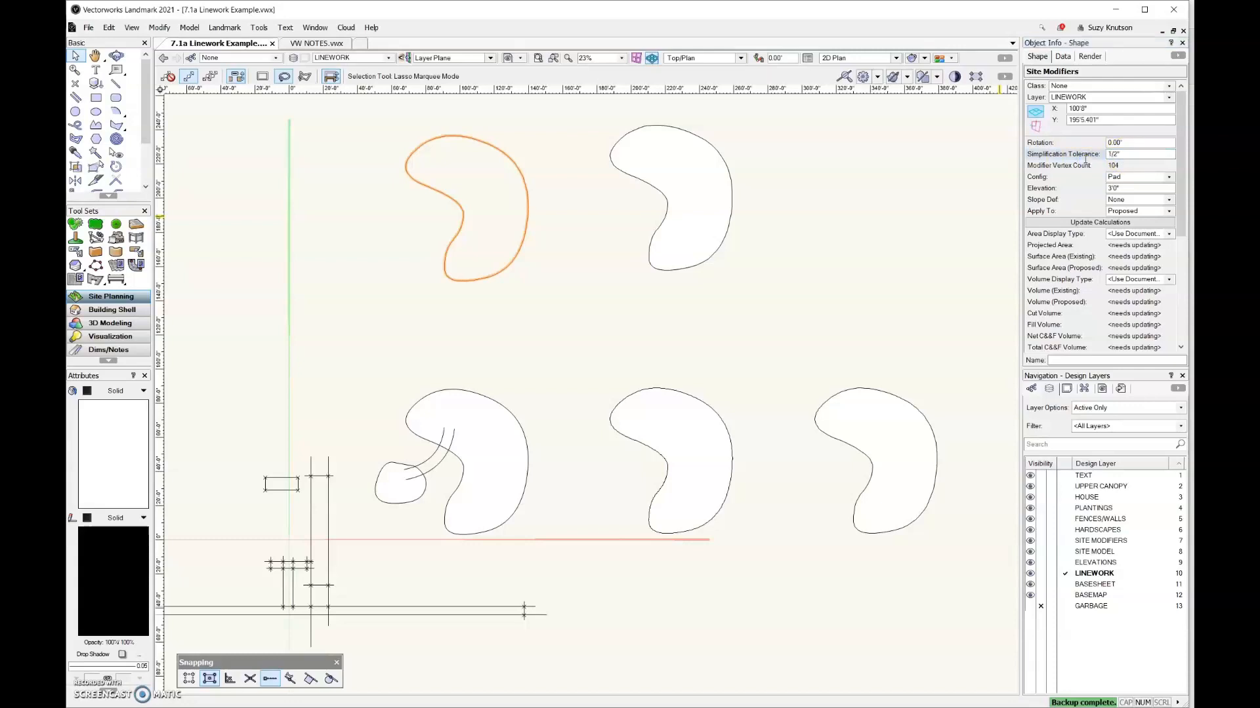
Set the pad's simplification tolerance to 6" and inspect its outline up close
double_click(1122, 156)
type("6")
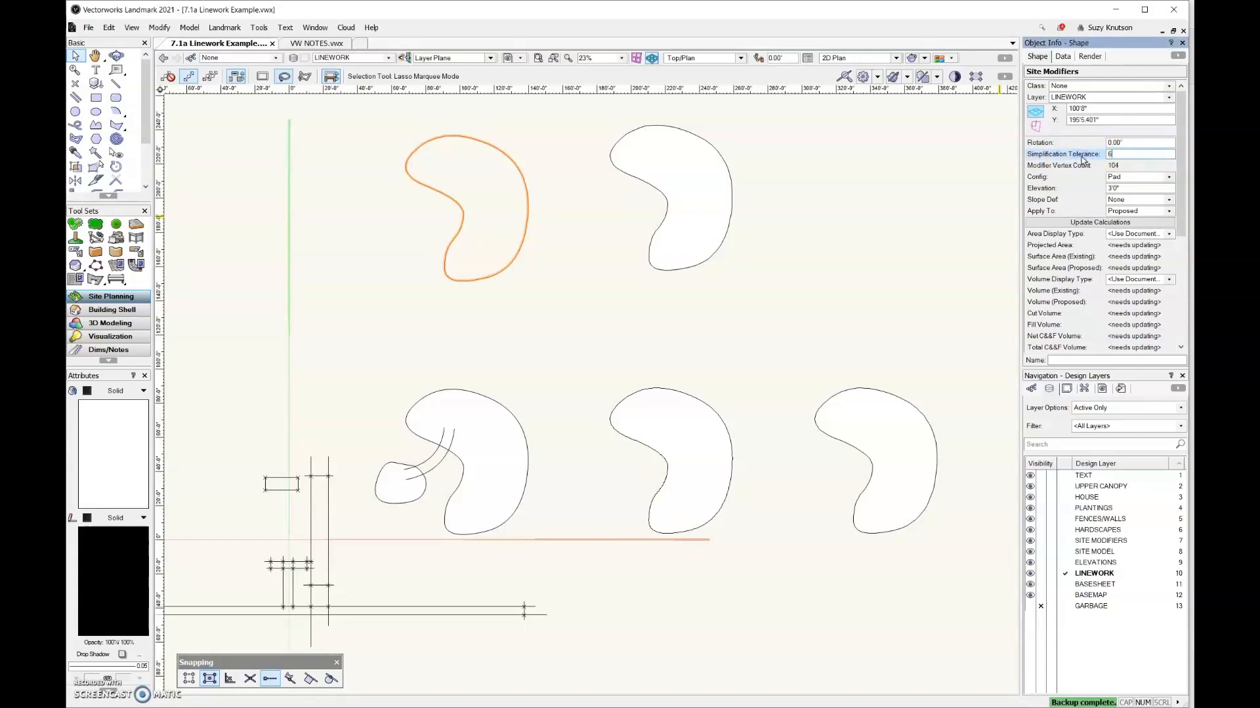
key("Return")
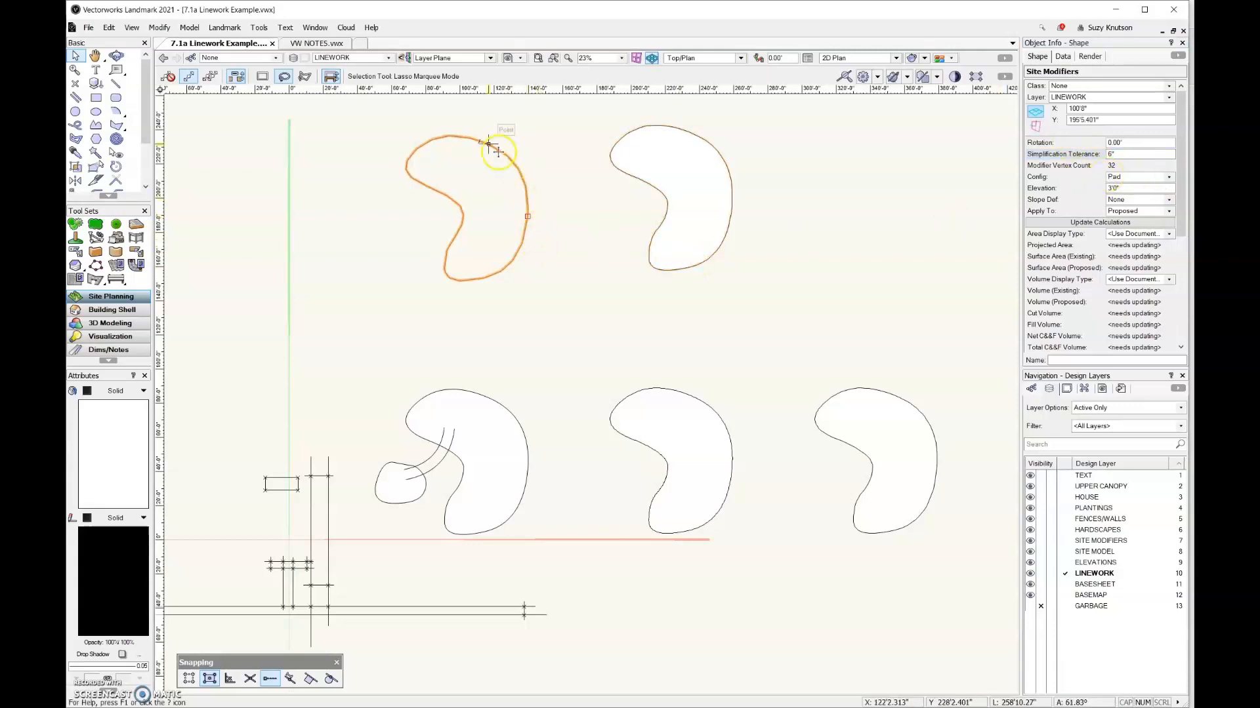
scroll(422, 229, "up", 3)
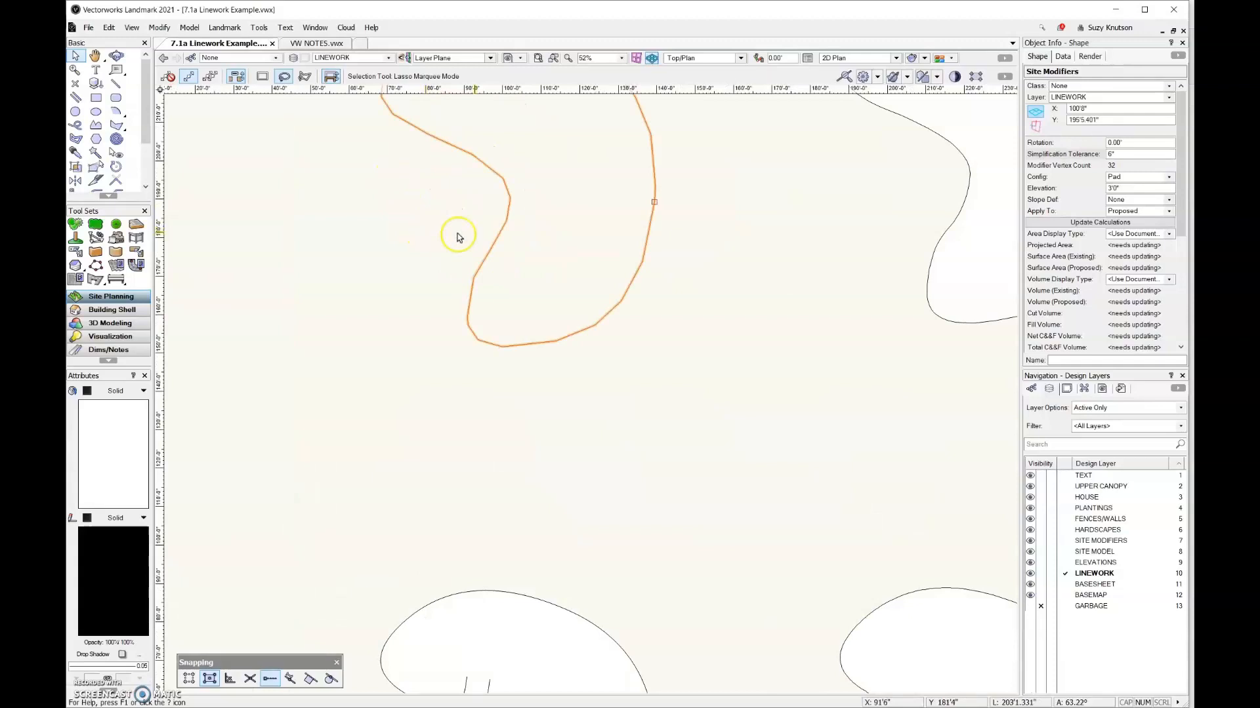
middle_click_drag(532, 235, 523, 388)
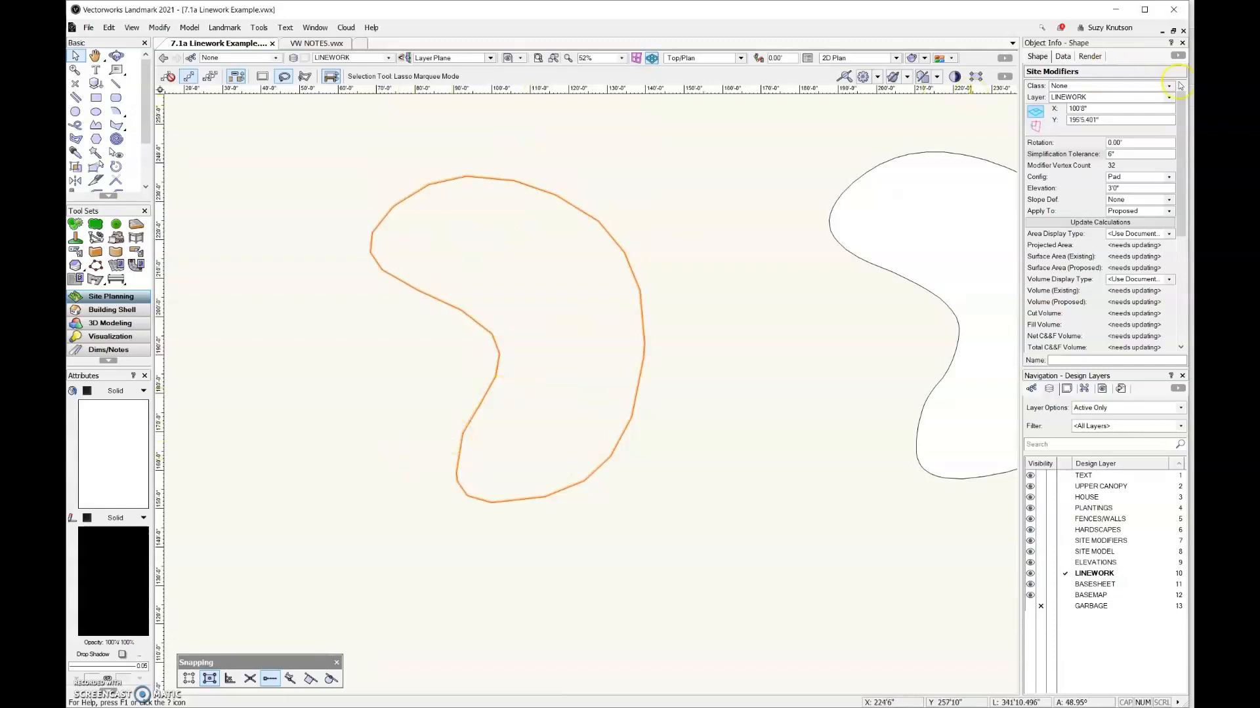
Set the pad's simplification tolerance to 1"
left_click(1123, 154)
type("1")
key("Return")
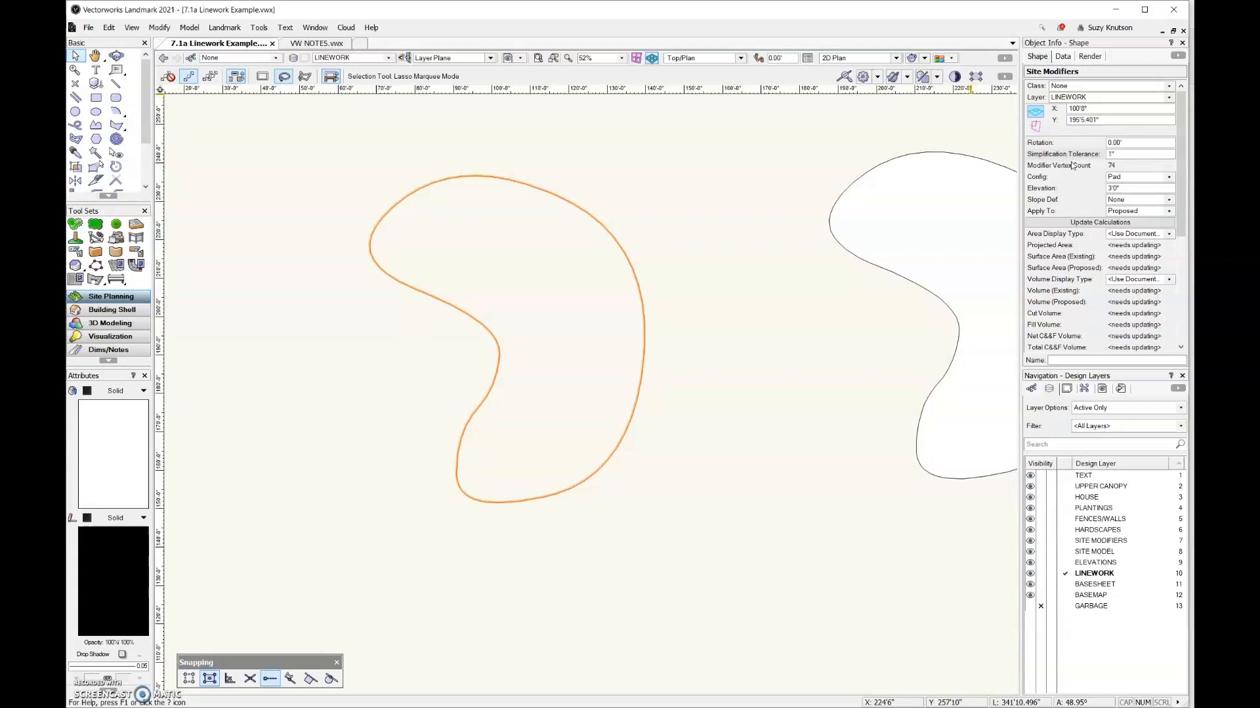
Review the Simplify Polys settings for the simplified polygon beside the pad without applying them
scroll(538, 406, "down", 4)
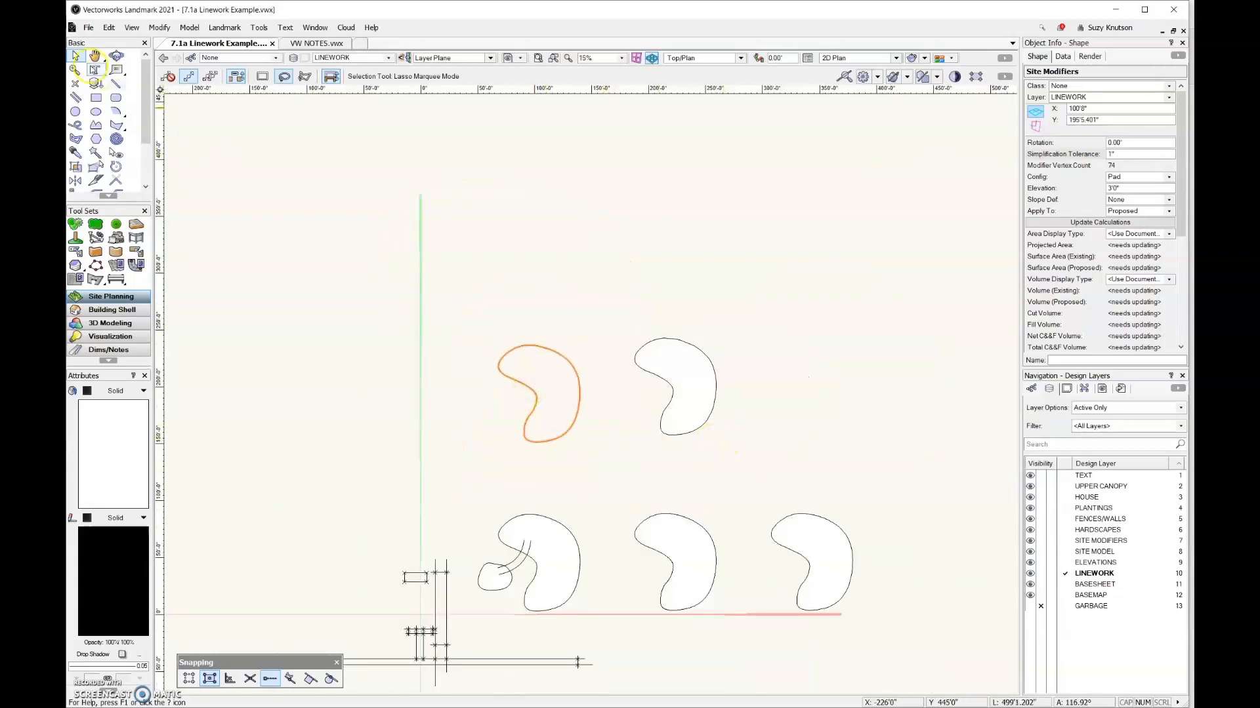
left_click(669, 415)
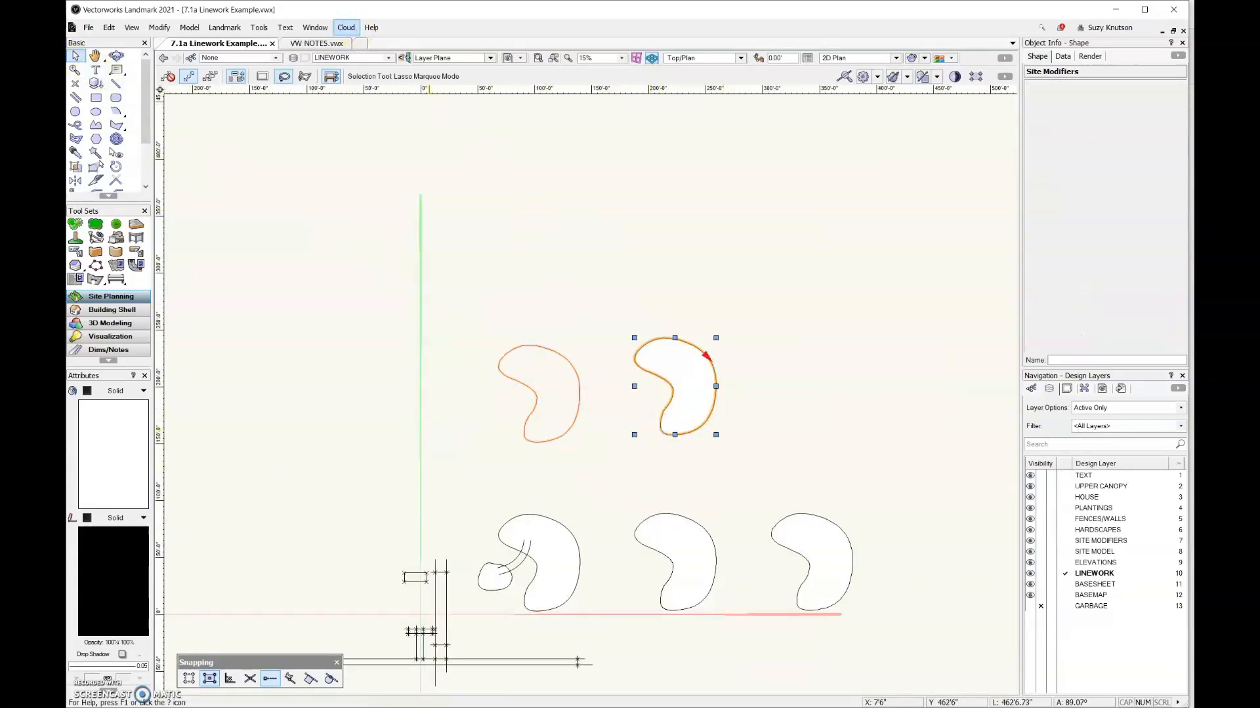
left_click(159, 26)
mouse_move(197, 546)
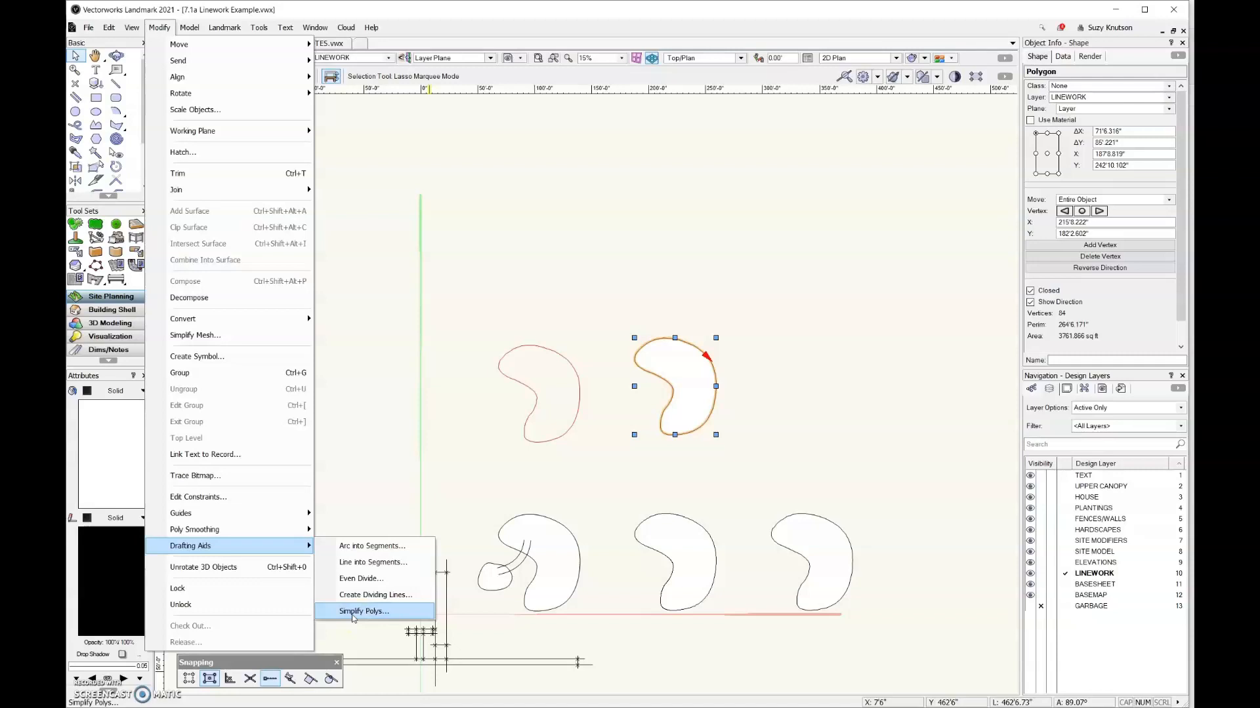
left_click(614, 518)
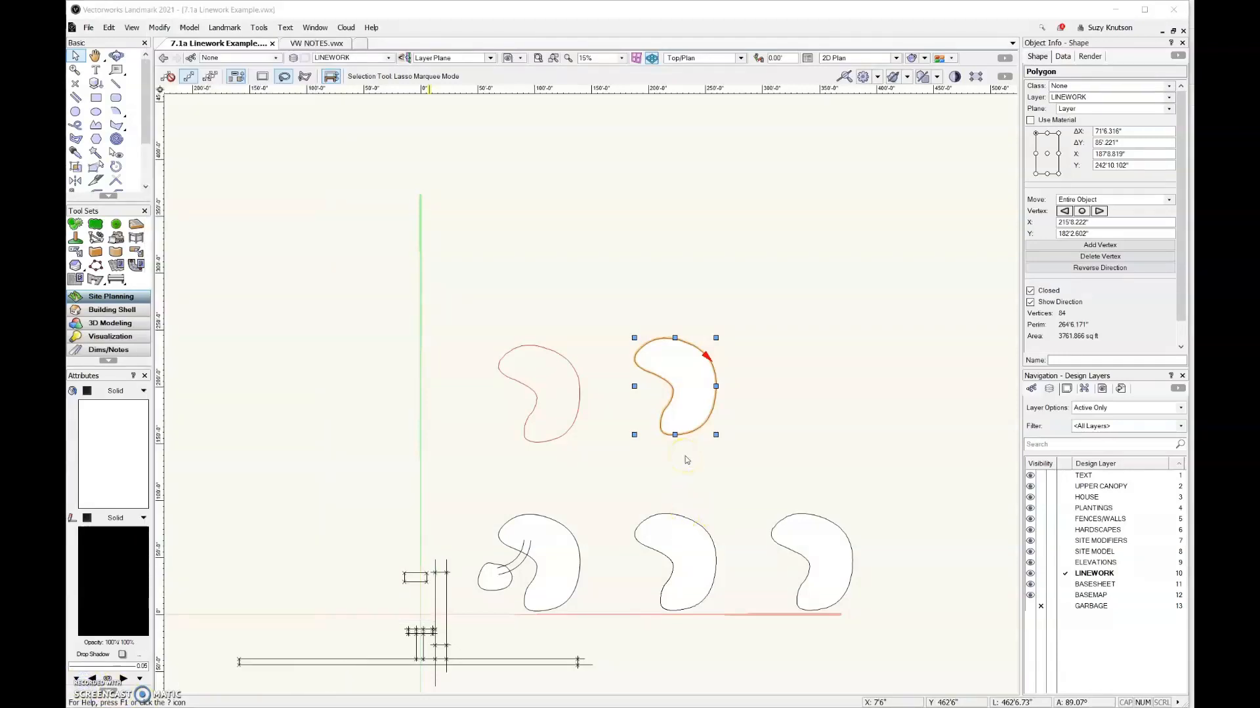
left_click(683, 463)
Delete the upper-row polygon, the pad site modifier and the two polygon copies beside the original kidney polyline
left_click(683, 463)
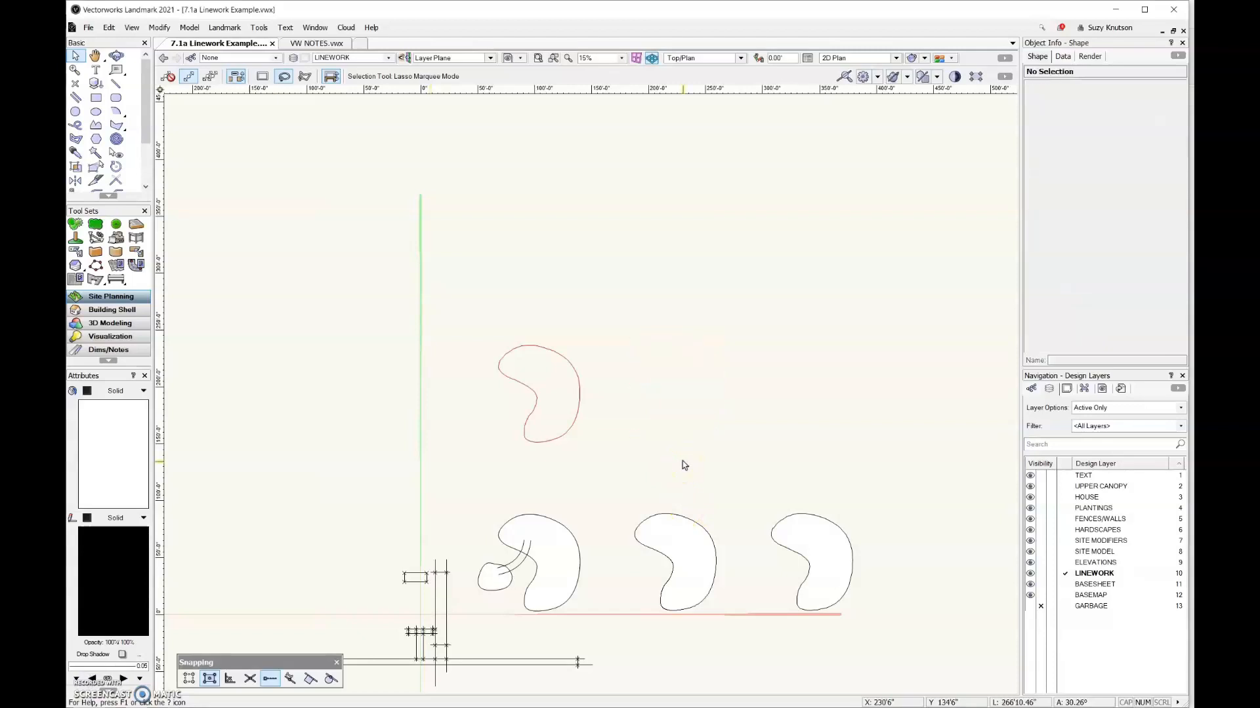
left_click(576, 414)
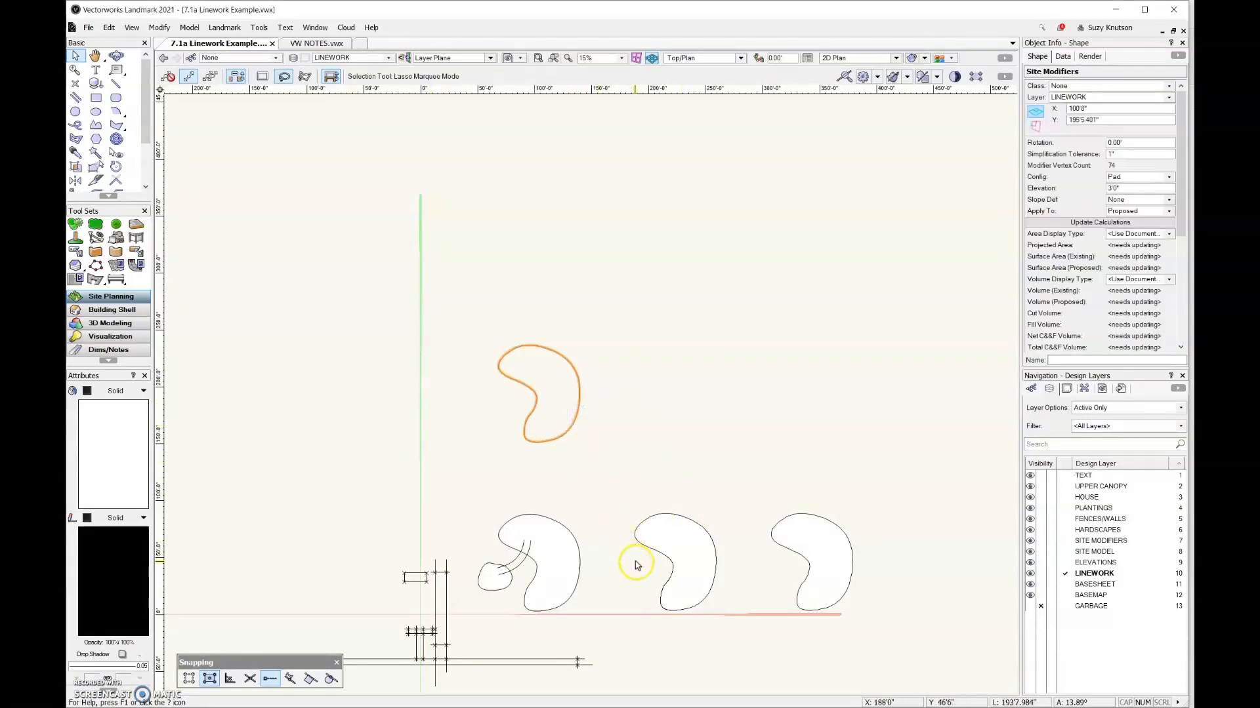
left_click(777, 548, "shift")
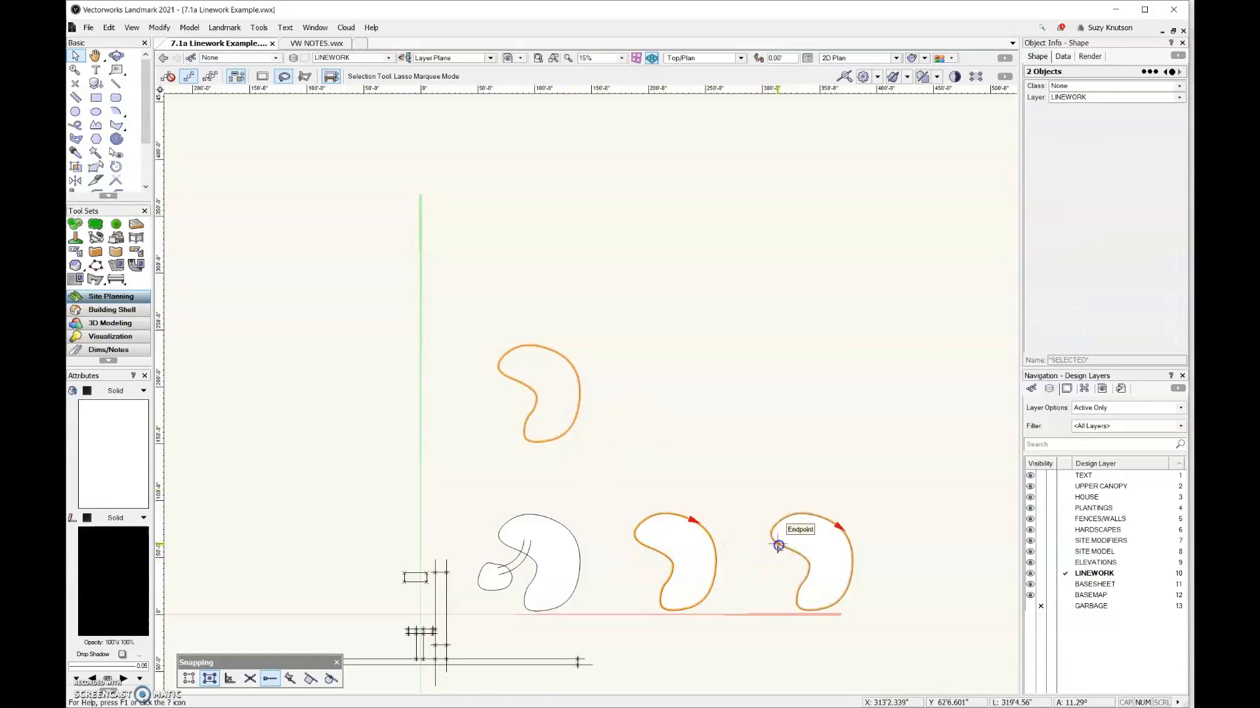
key("Delete")
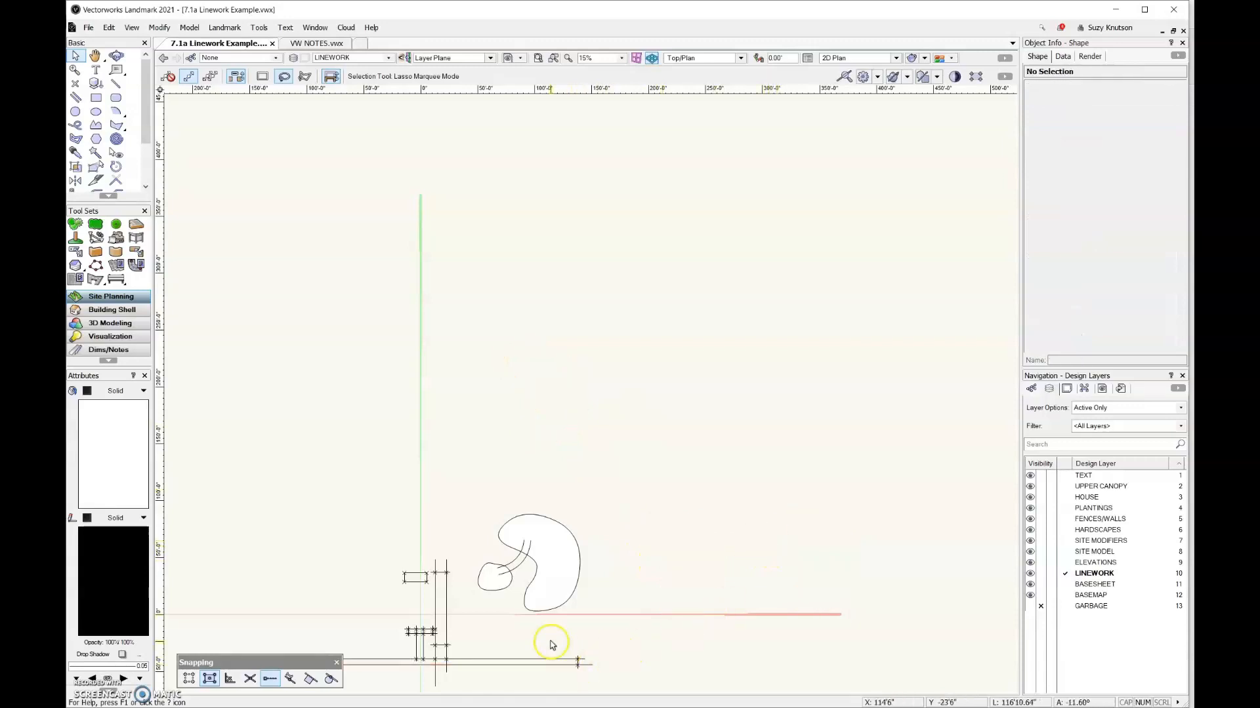
scroll(517, 629, "up", 5)
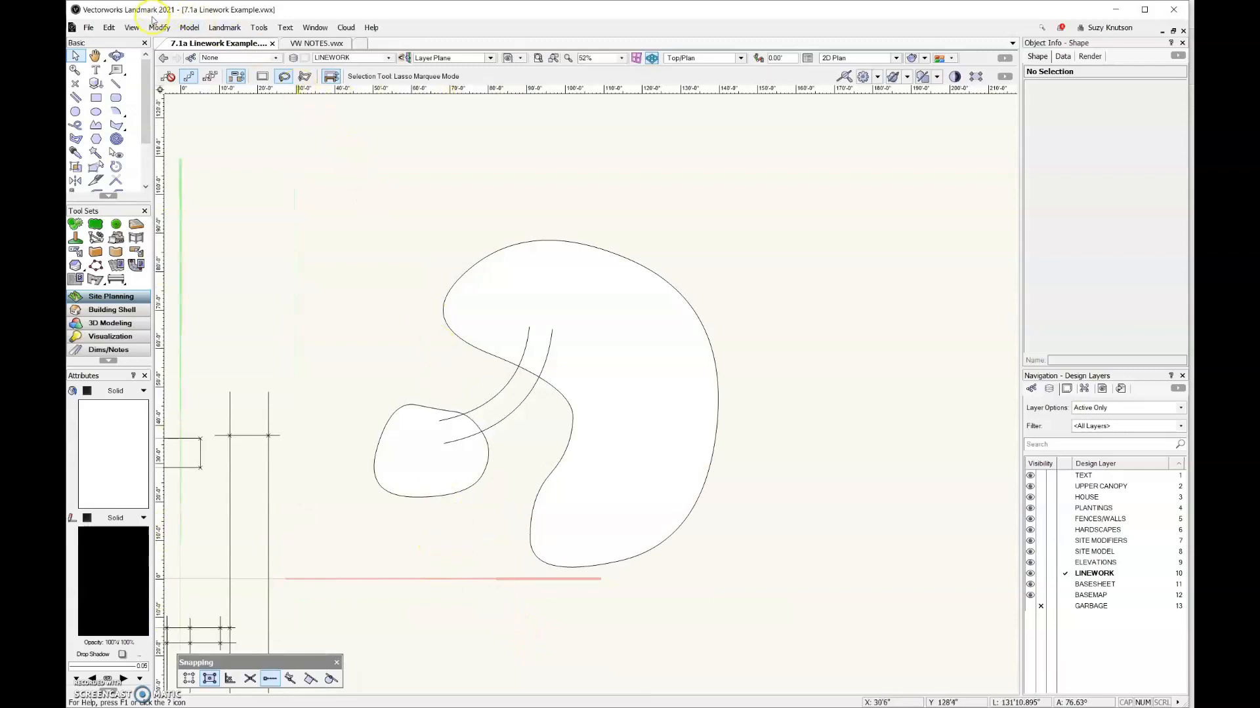
left_click(158, 26)
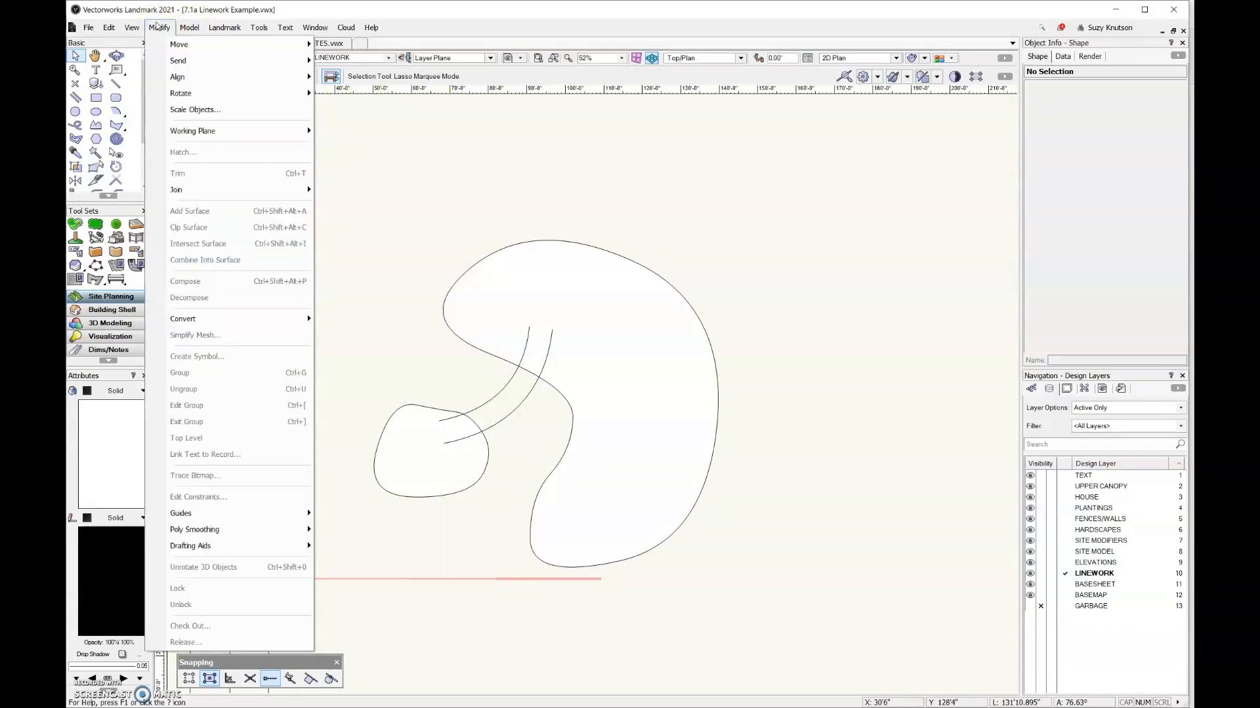
mouse_move(238, 548)
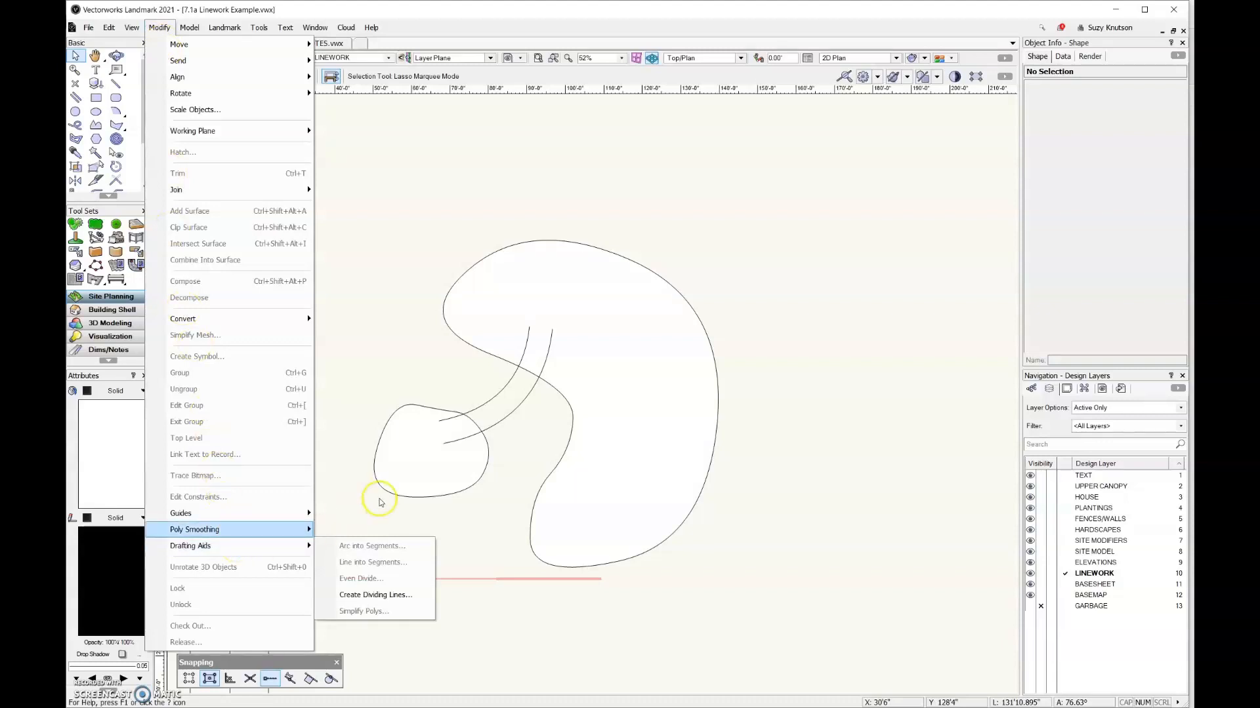
left_click(352, 449)
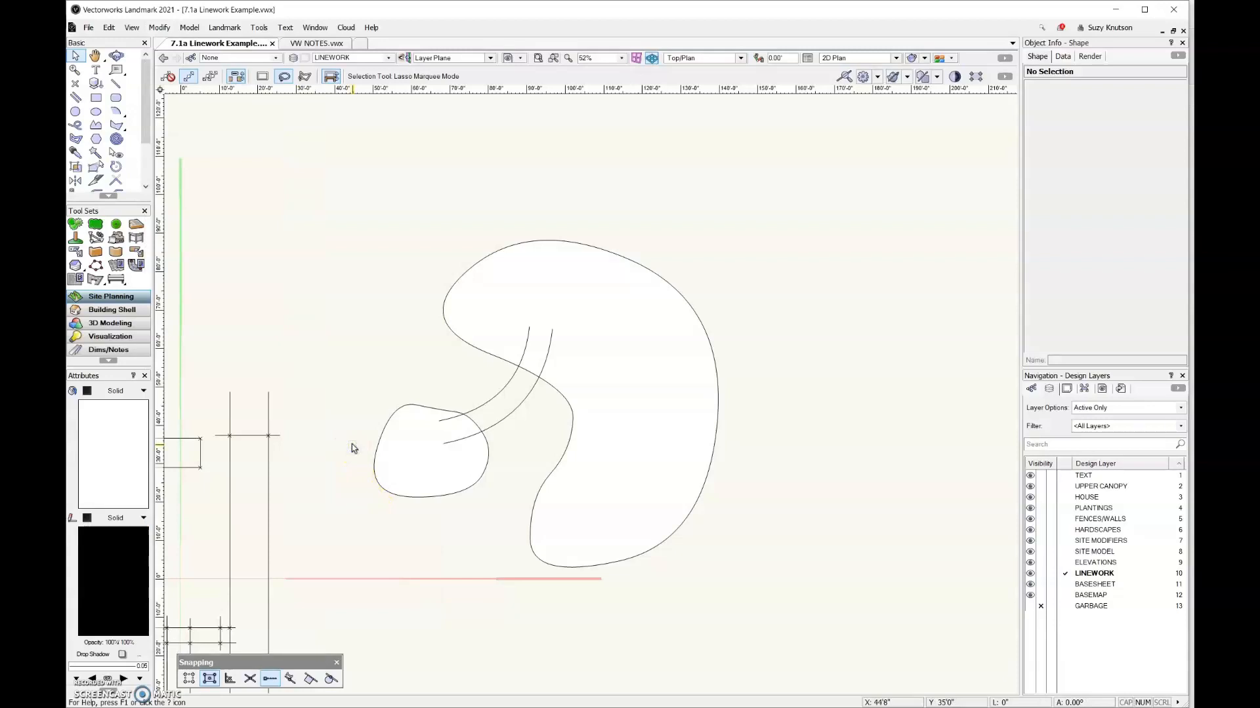
left_click(475, 424)
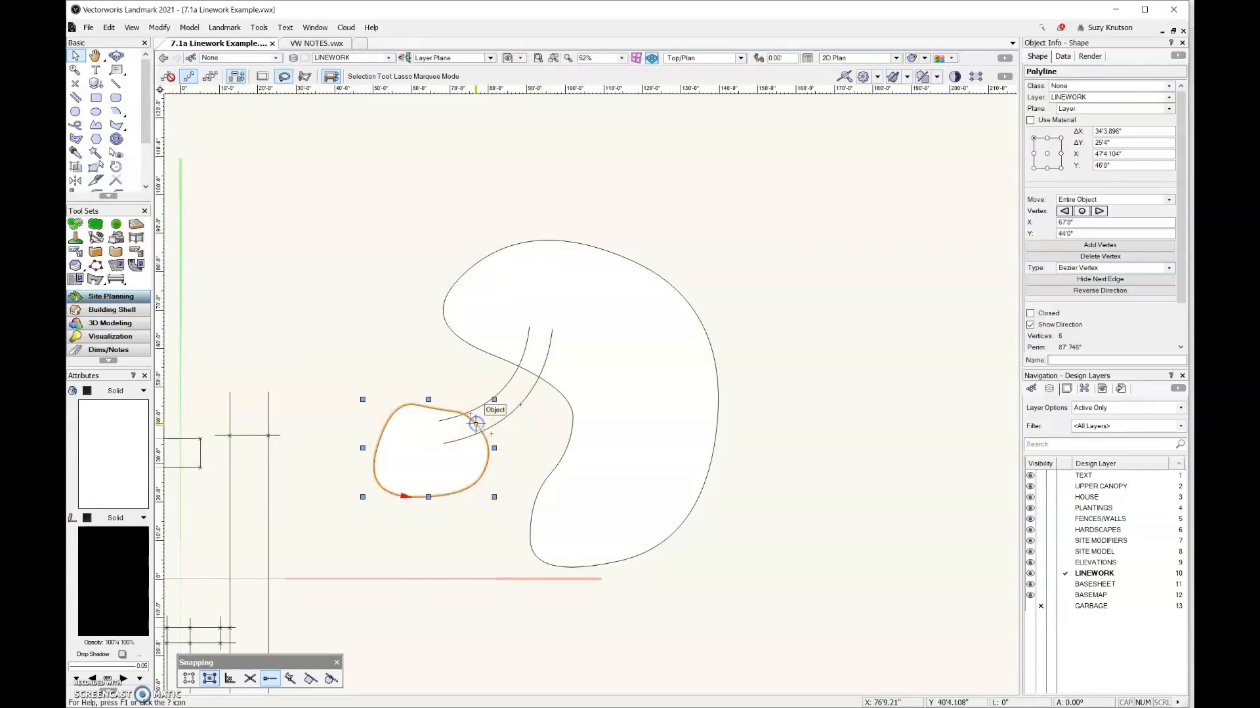
left_click(489, 417)
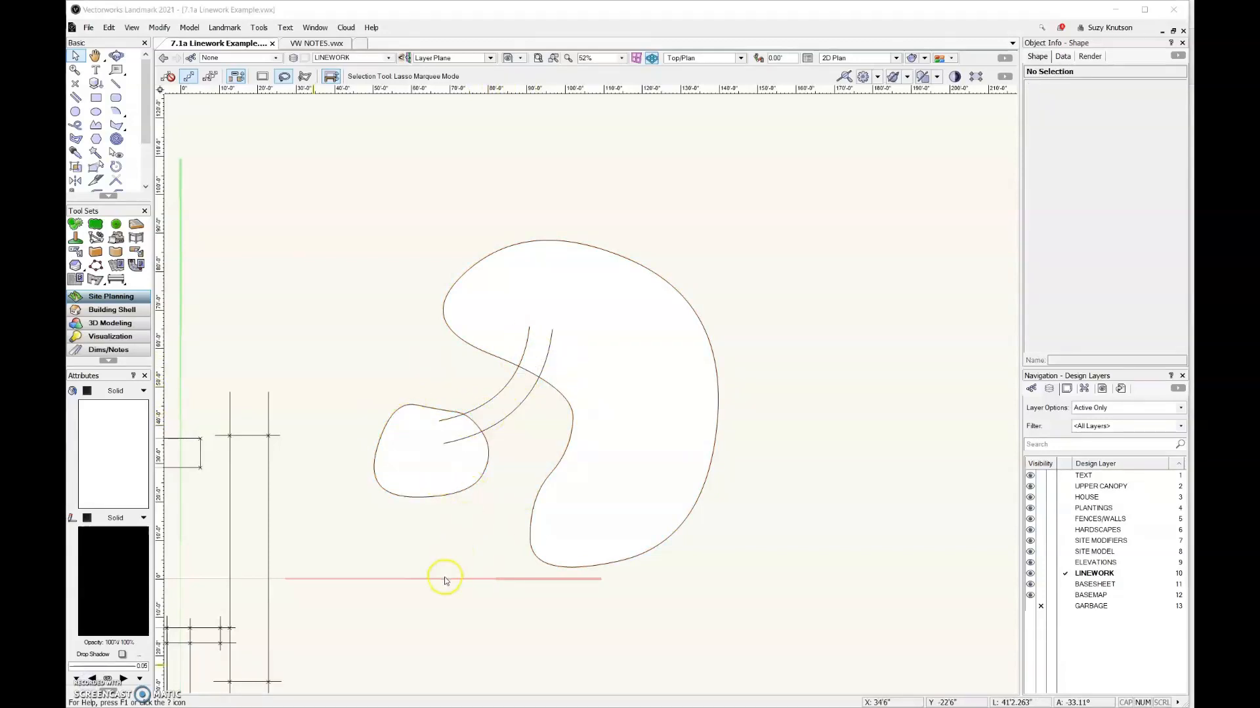
left_click(1131, 412)
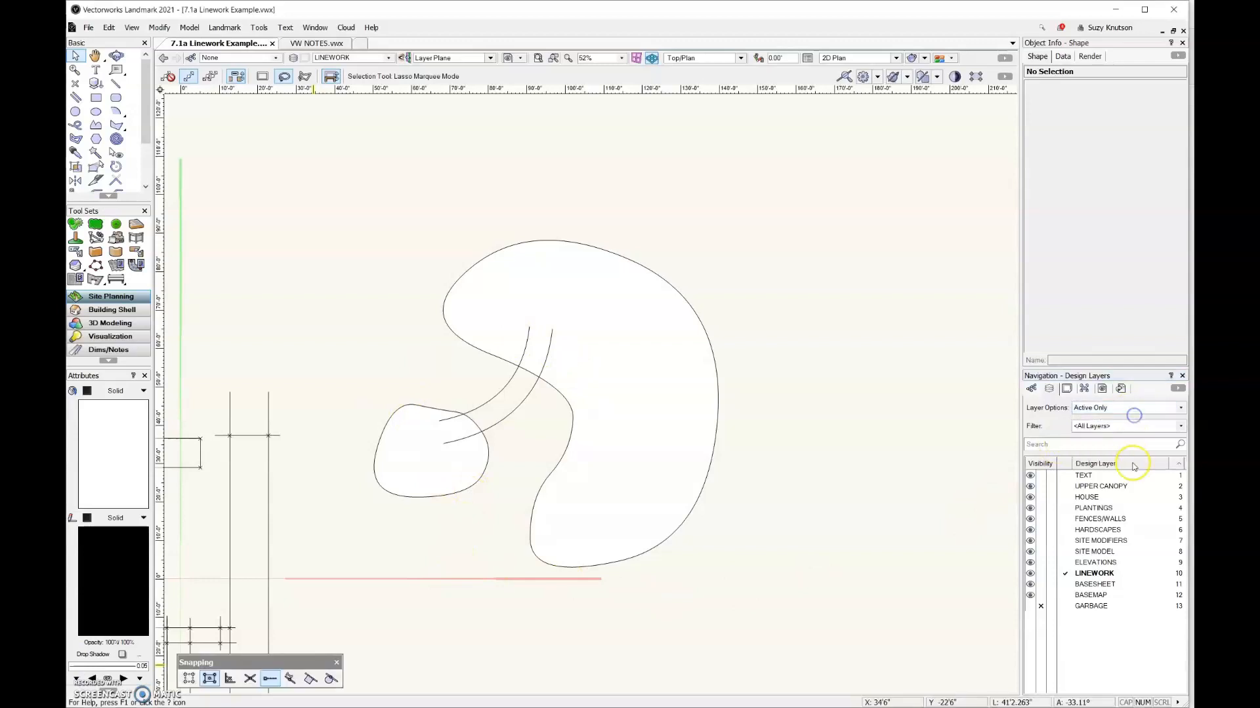
Set the layer options to Show/Snap/Modify Others and move the LINEWORK layer to first place in the stacking order
left_click(1138, 410)
left_click(1110, 473)
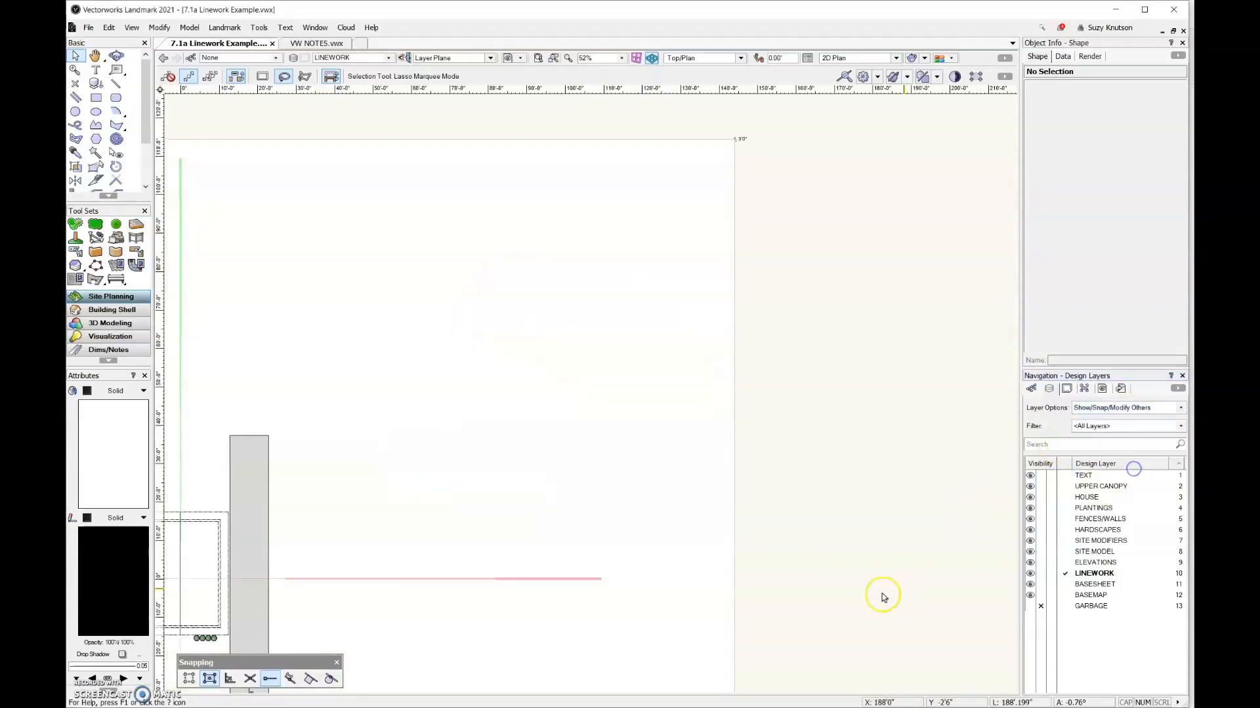
scroll(912, 433, "down", 4)
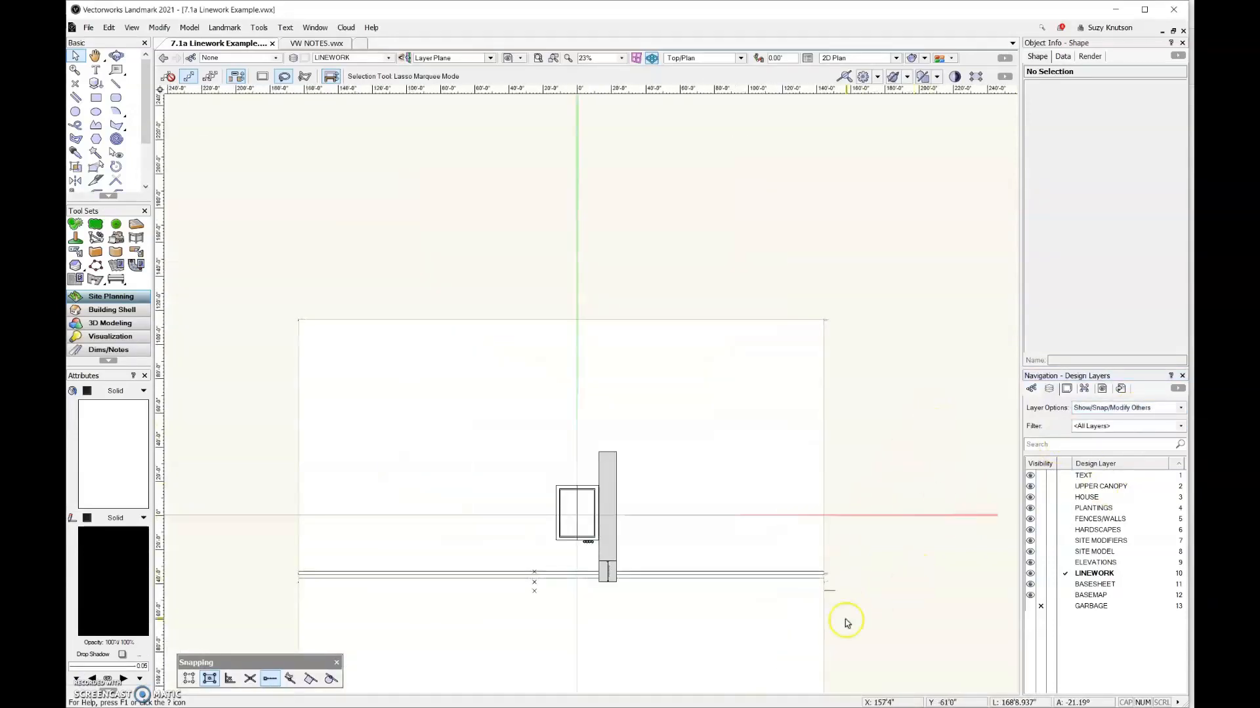
left_click(1180, 574)
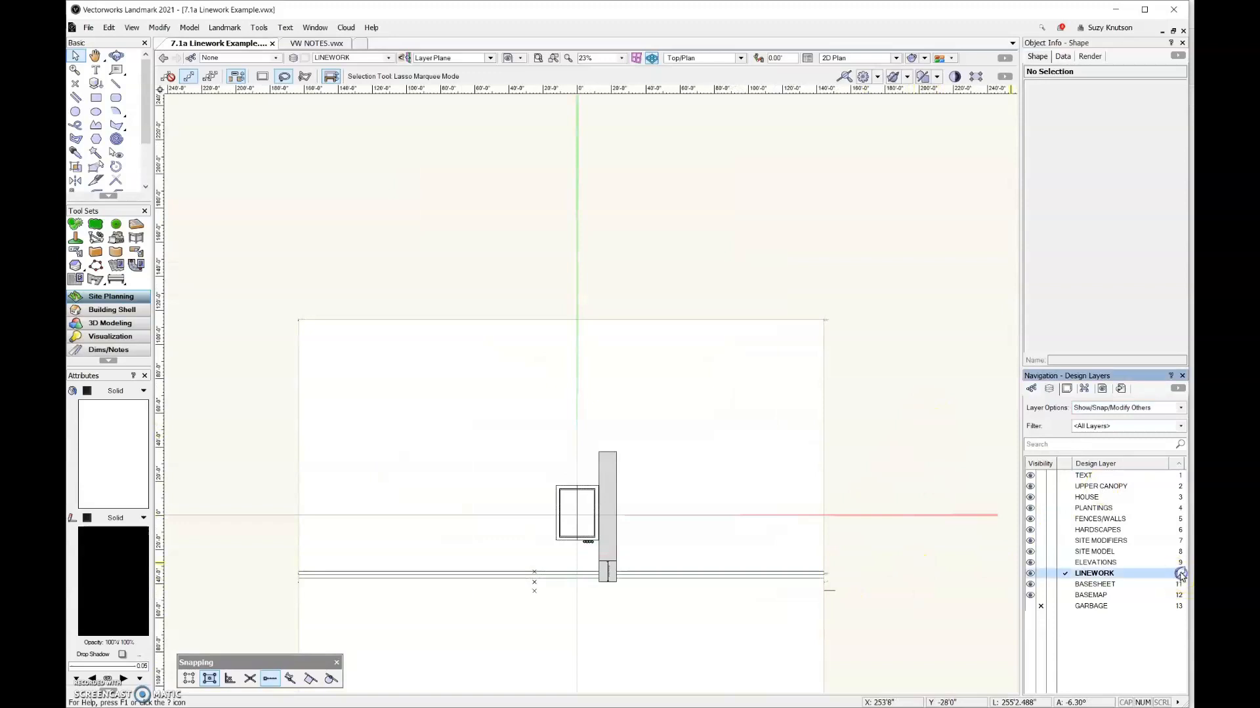
left_click_drag(1180, 574, 1179, 473)
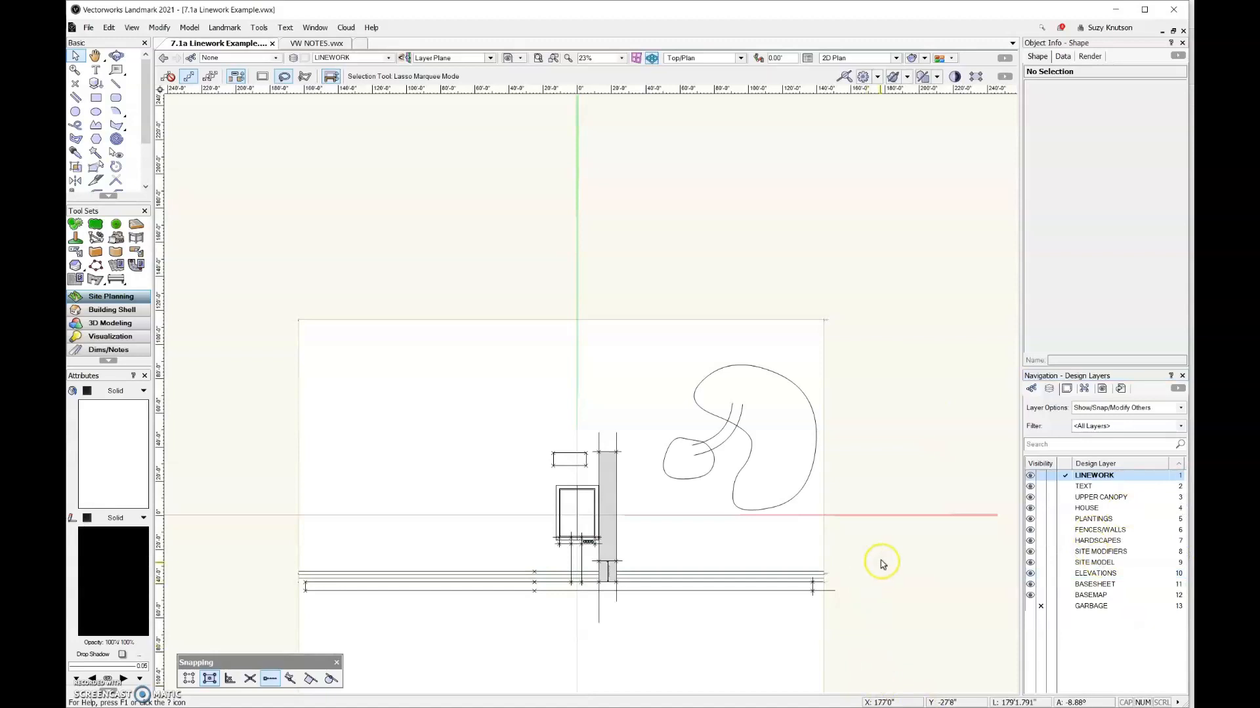
Select the kidney, the small rounded shape and both path curves, and move them together to the open area left of the house
left_click(813, 412)
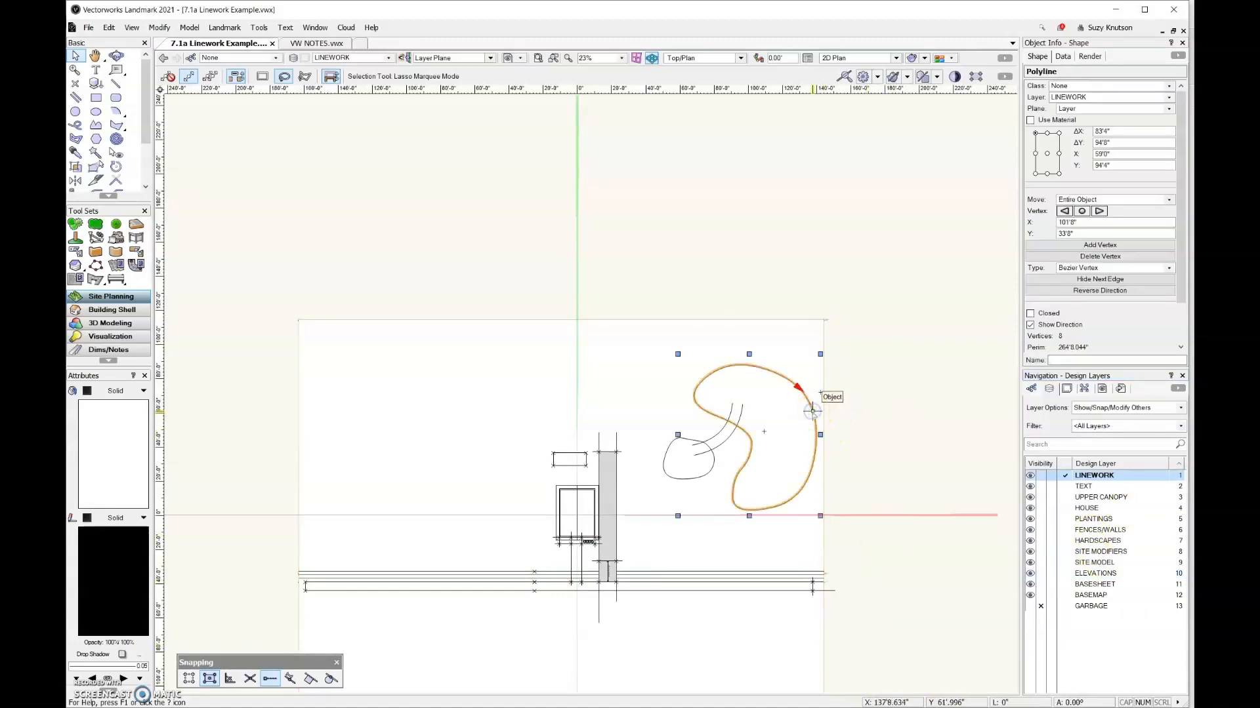
left_click(715, 432, "shift")
left_click(698, 440, "shift")
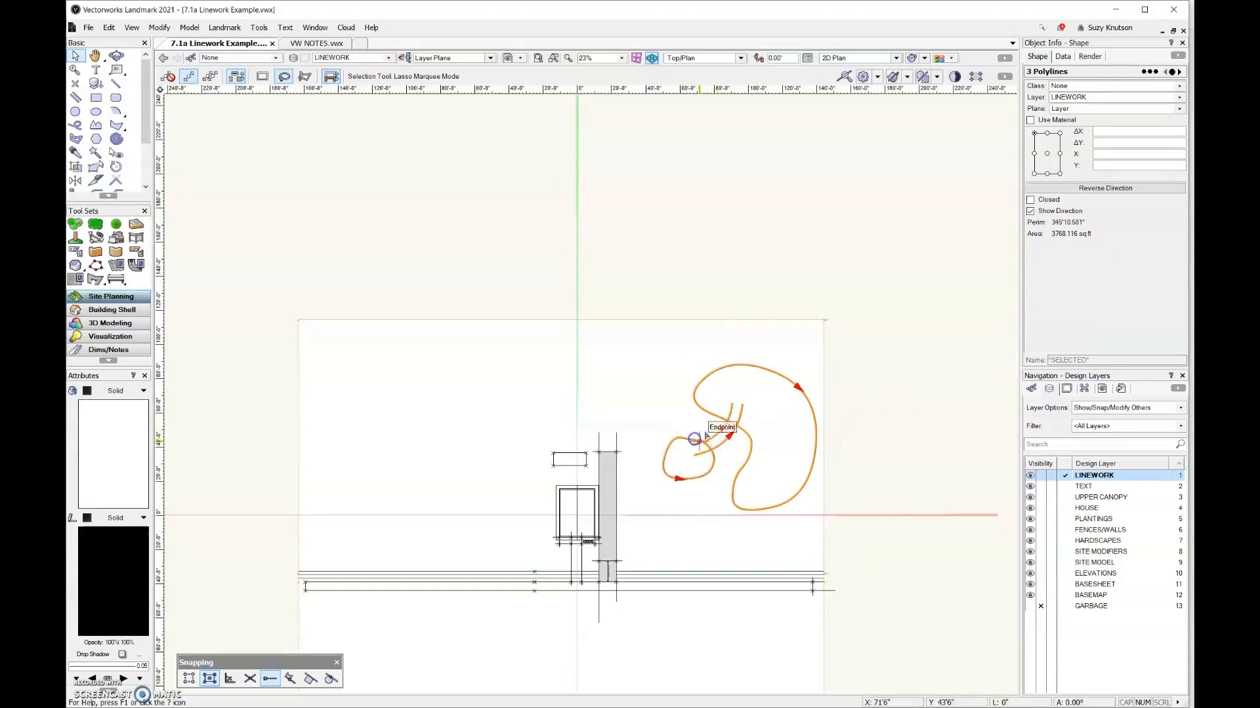
left_click(709, 413, "shift")
left_click_drag(710, 412, 402, 400)
scroll(259, 382, "up", 2)
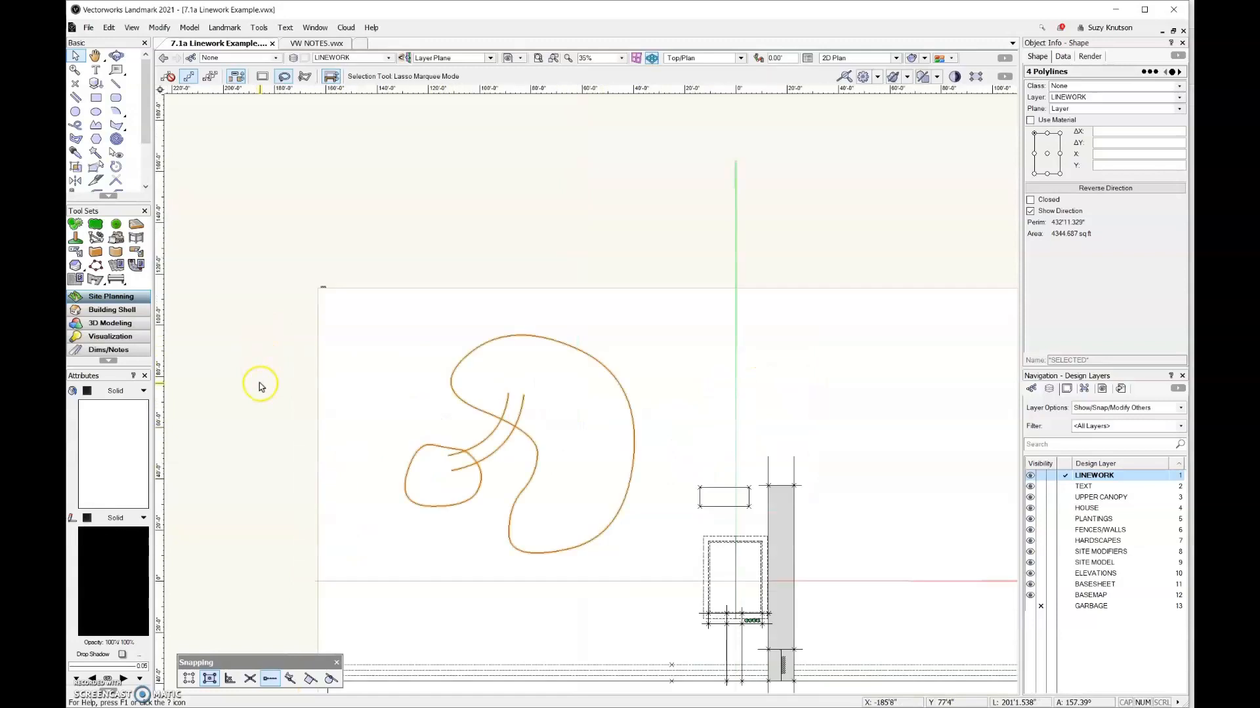
Set the layer options to Show/Snap Others and deselect the moved linework
left_click(1130, 409)
left_click(1115, 465)
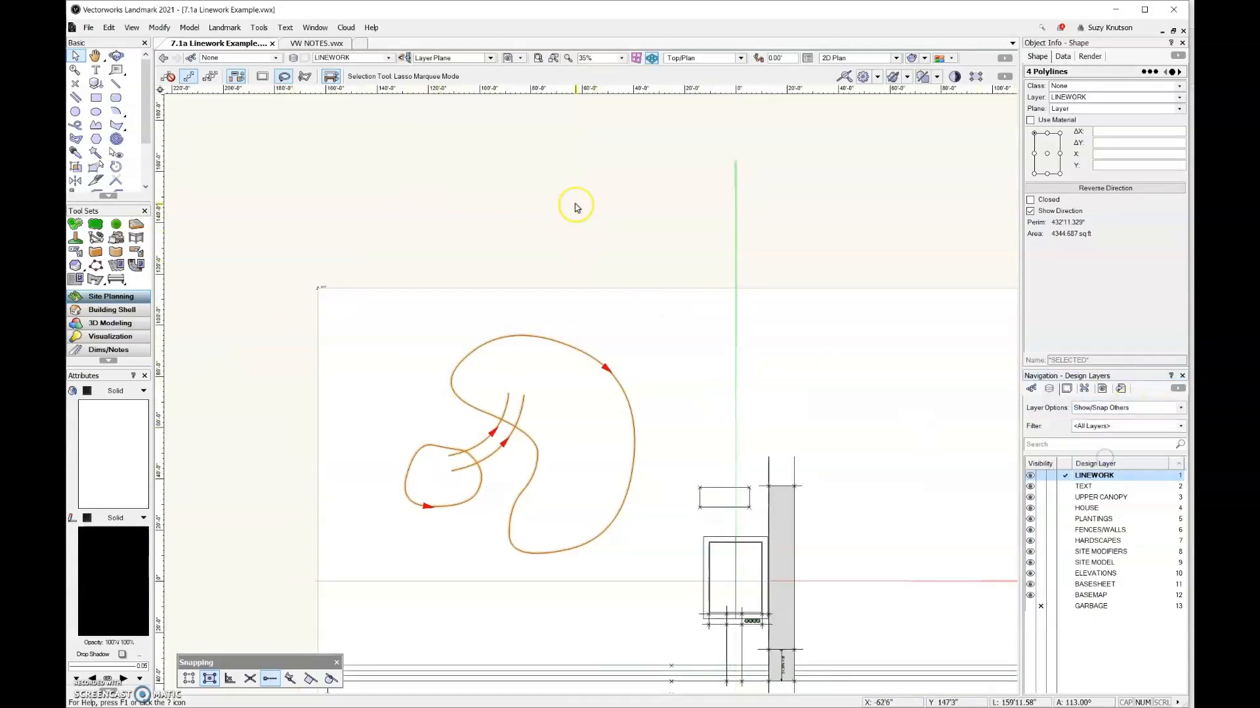
left_click(575, 207)
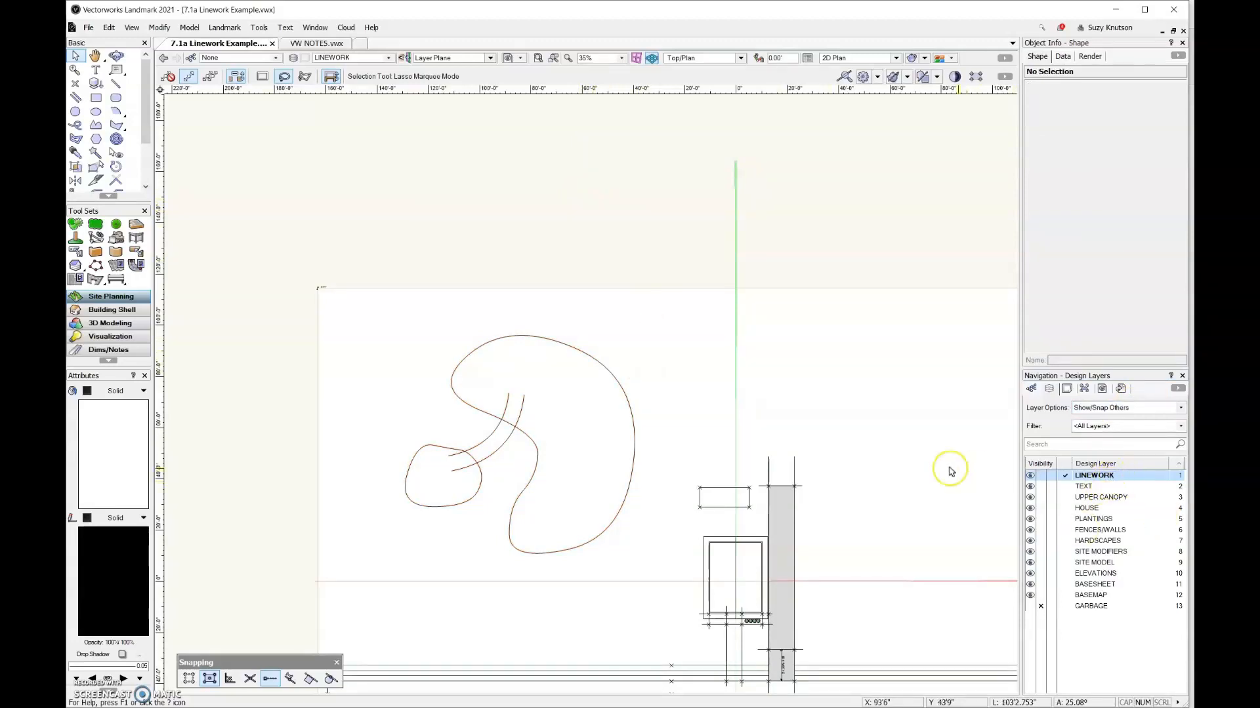
Convert the large kidney polyline to a polygon and reduce its vertices with Simplify Polys by maximum deviation
left_click(633, 468)
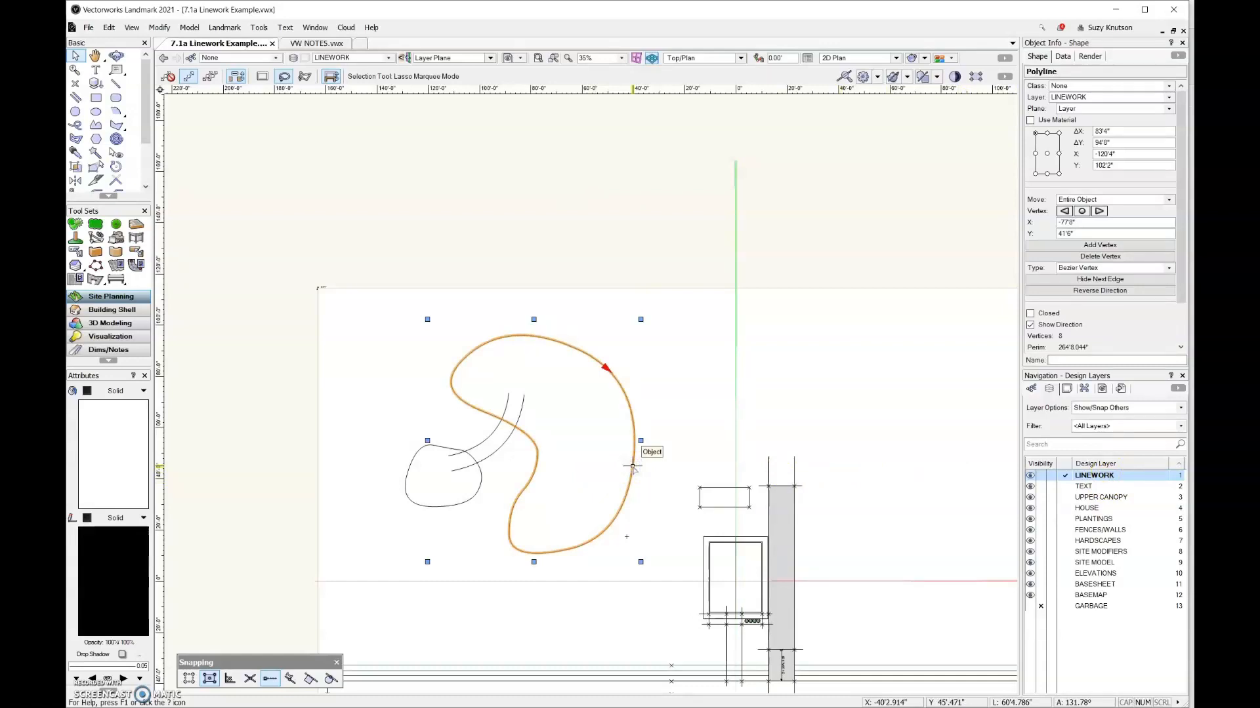
left_click(161, 28)
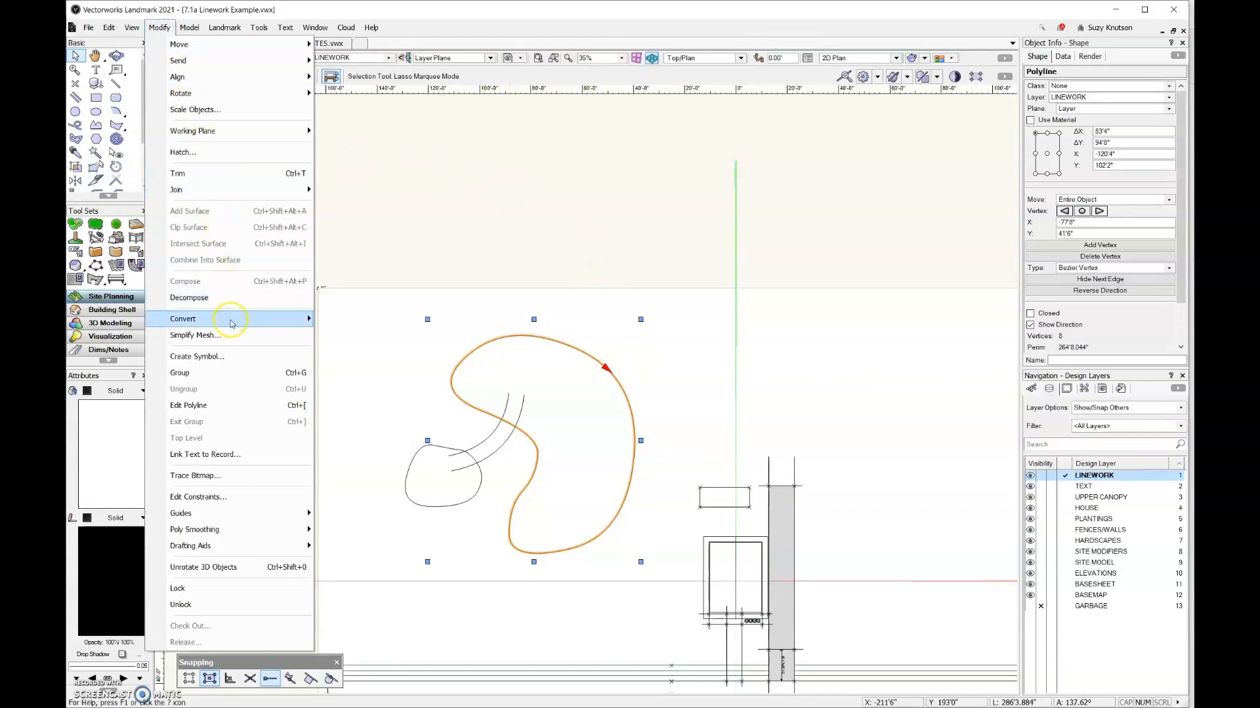
mouse_move(233, 318)
left_click(394, 373)
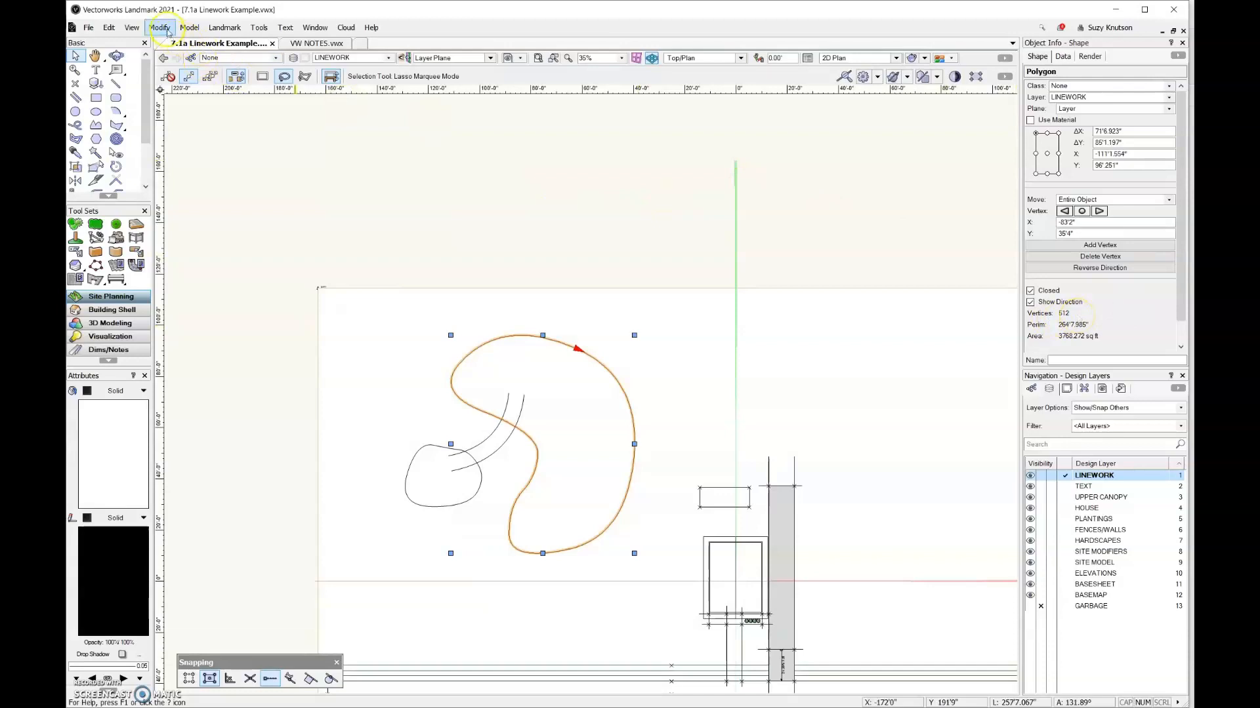
left_click(165, 29)
mouse_move(205, 546)
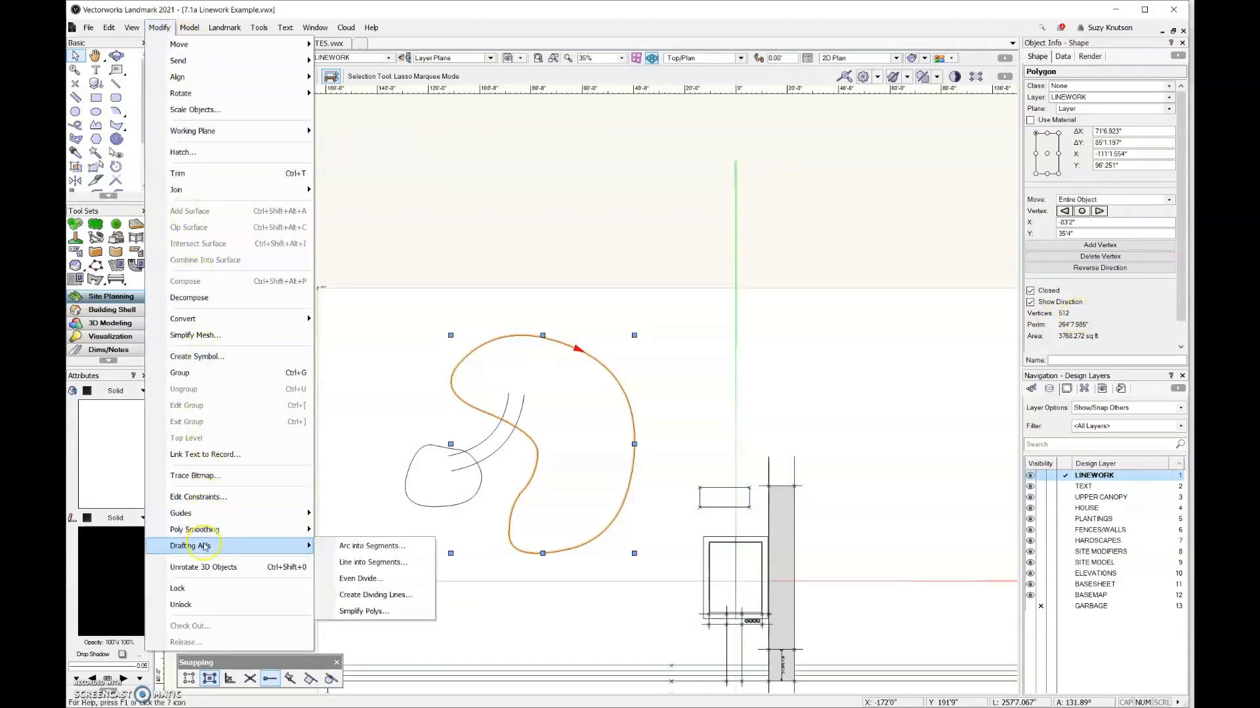
left_click(320, 610)
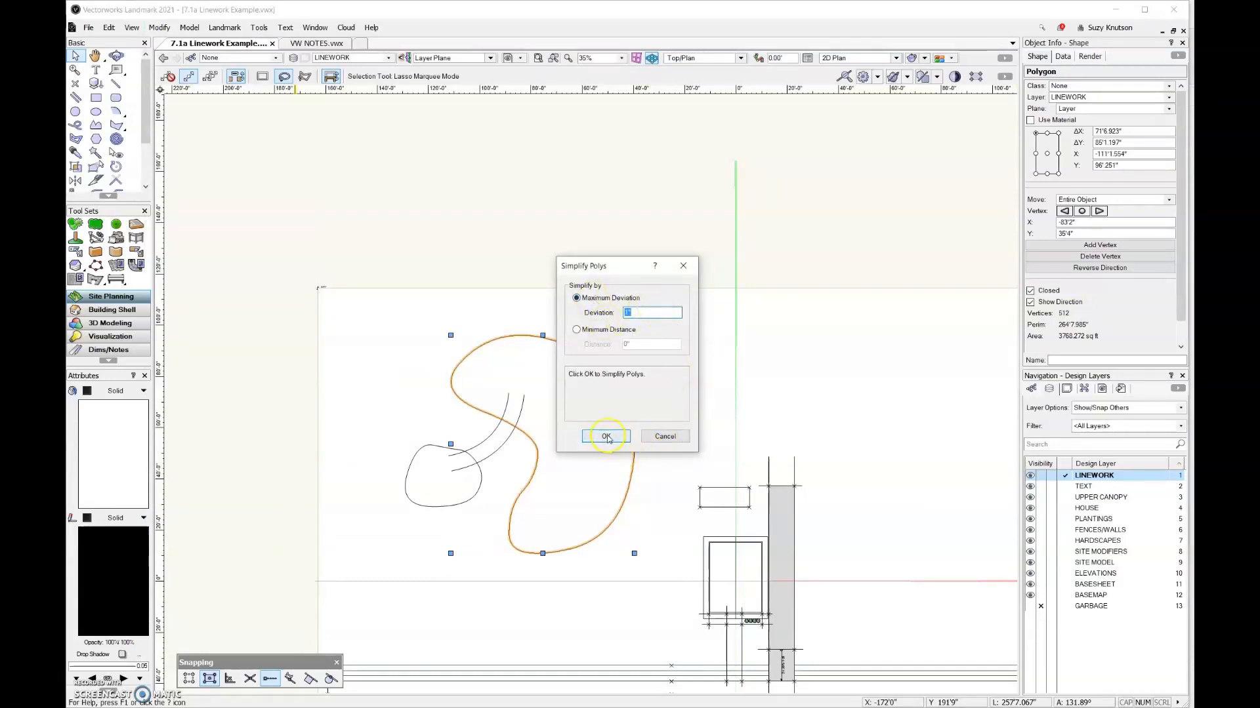
left_click(606, 436)
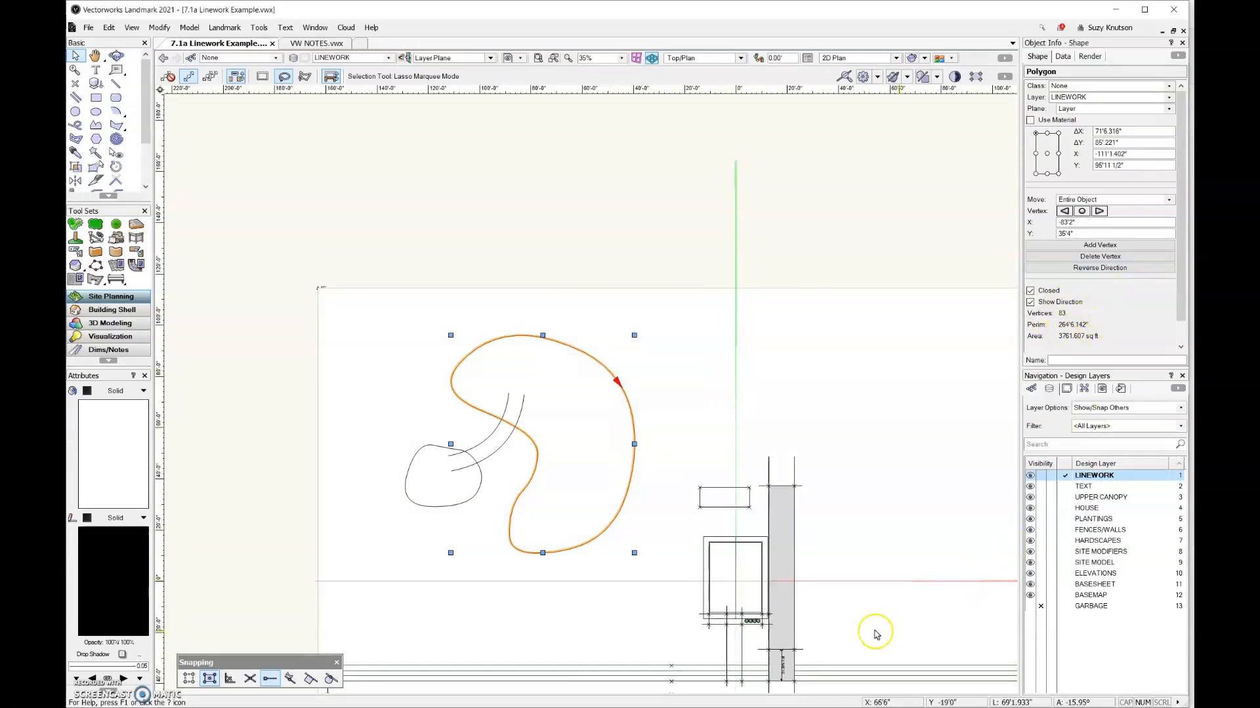
Convert the small rounded polyline to a polygon, simplify it with Simplify Polys by maximum deviation, and deselect it
left_click(420, 504)
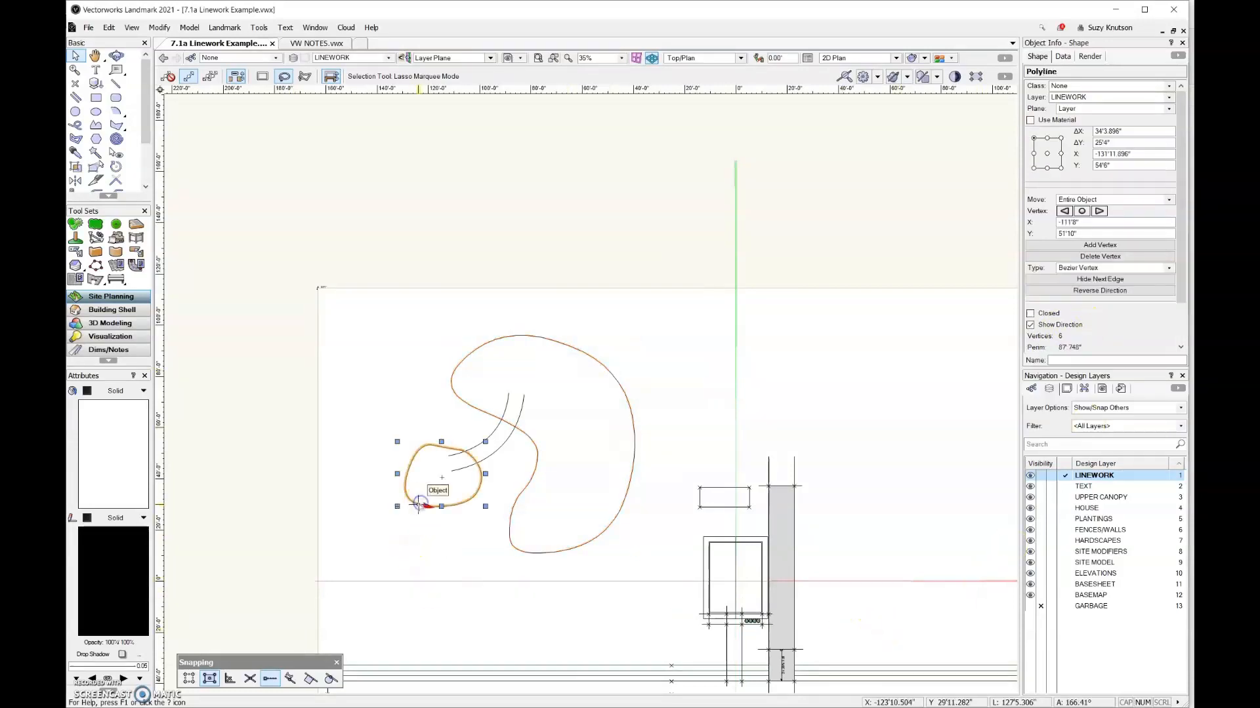
left_click(160, 29)
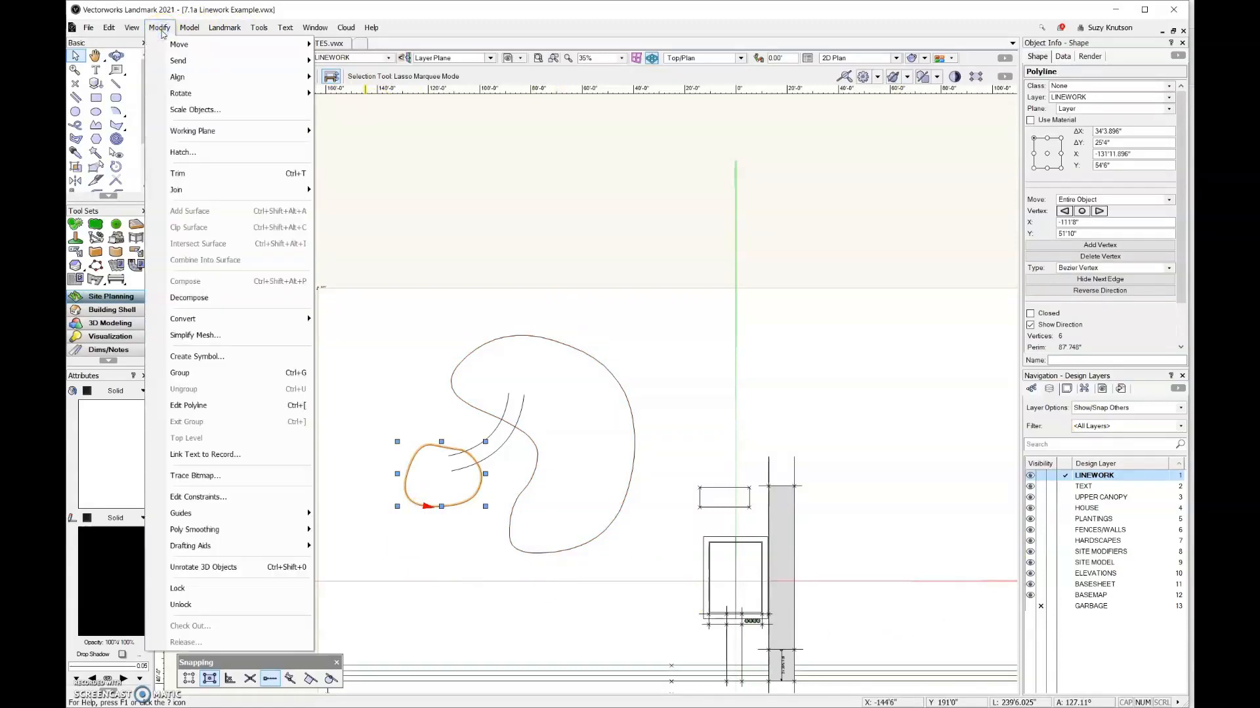
mouse_move(199, 321)
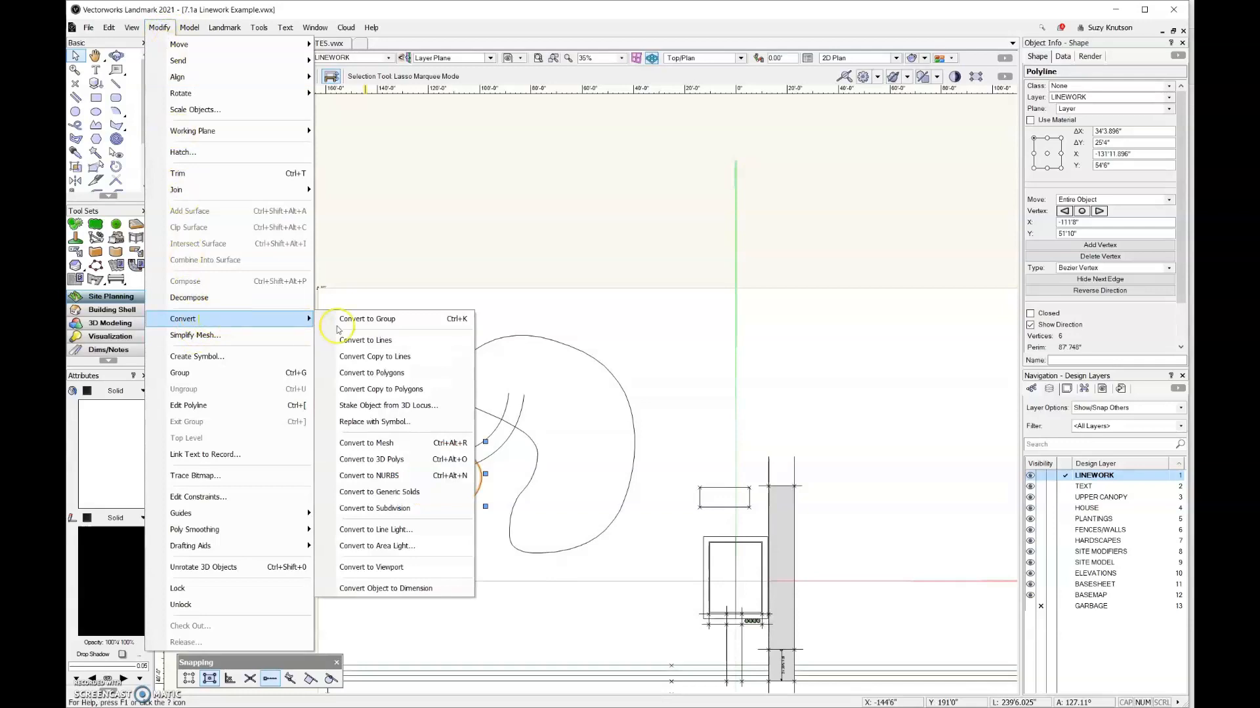
left_click(385, 374)
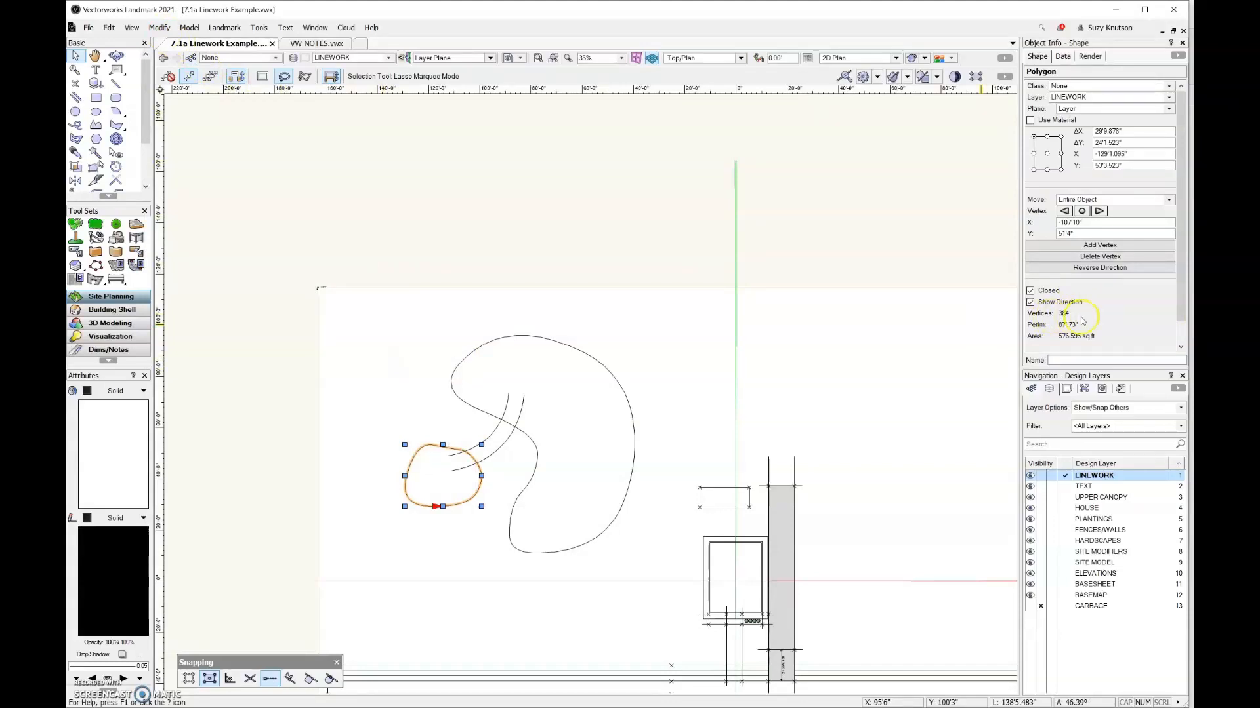
left_click(157, 28)
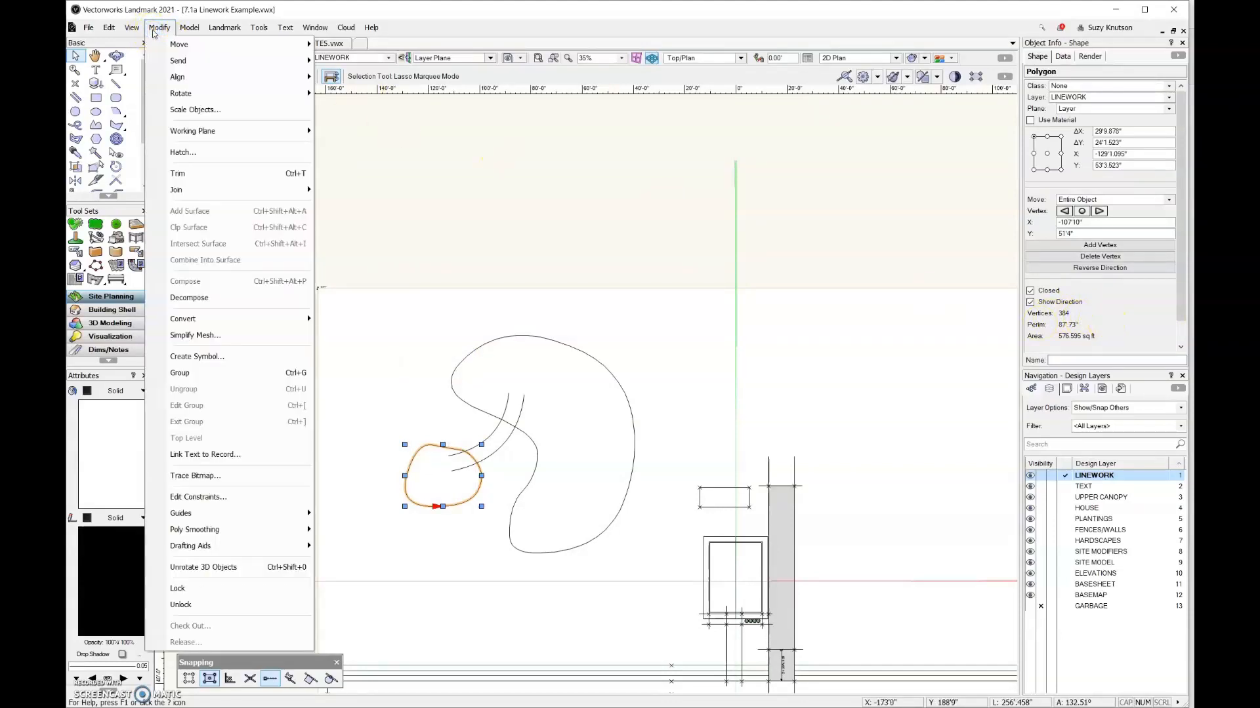
mouse_move(274, 549)
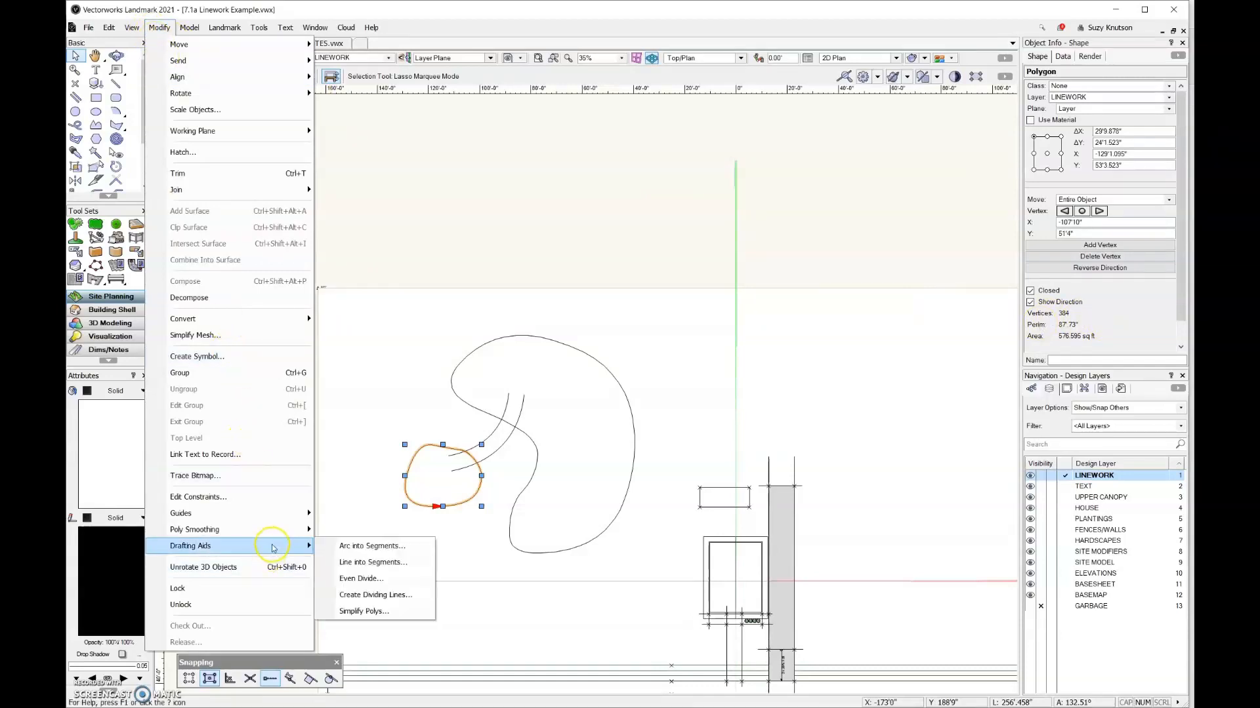
left_click(367, 611)
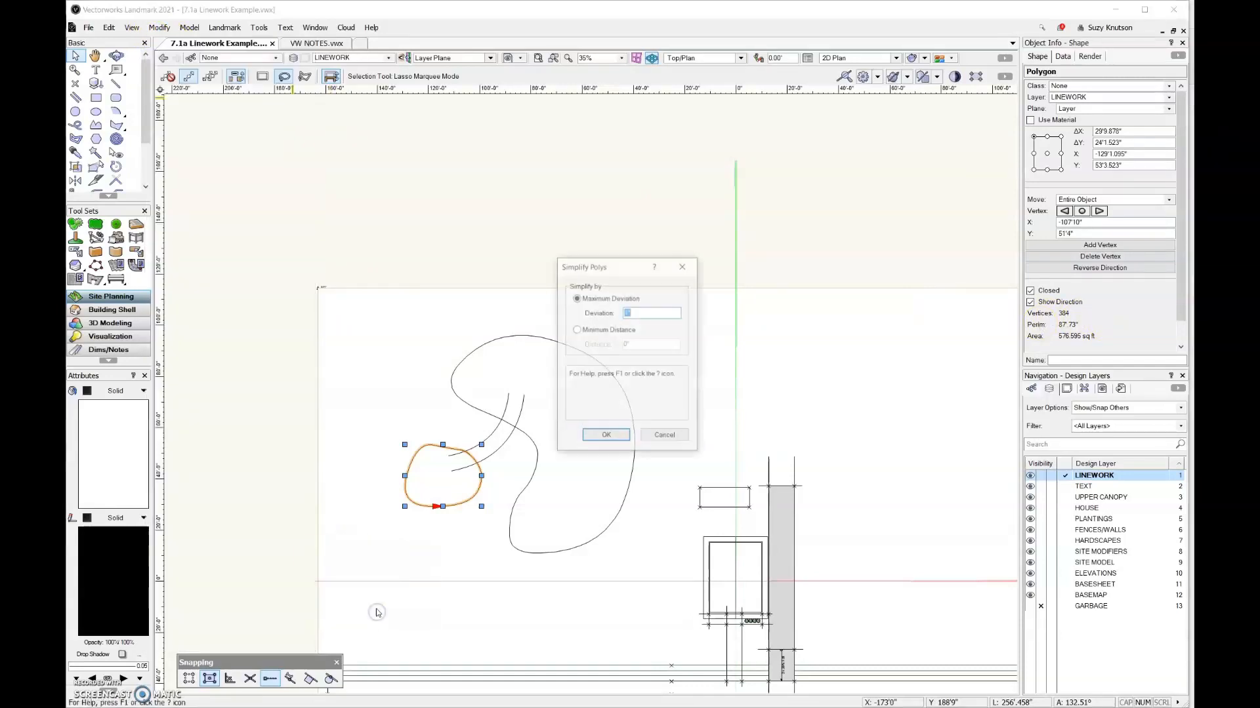
left_click(606, 437)
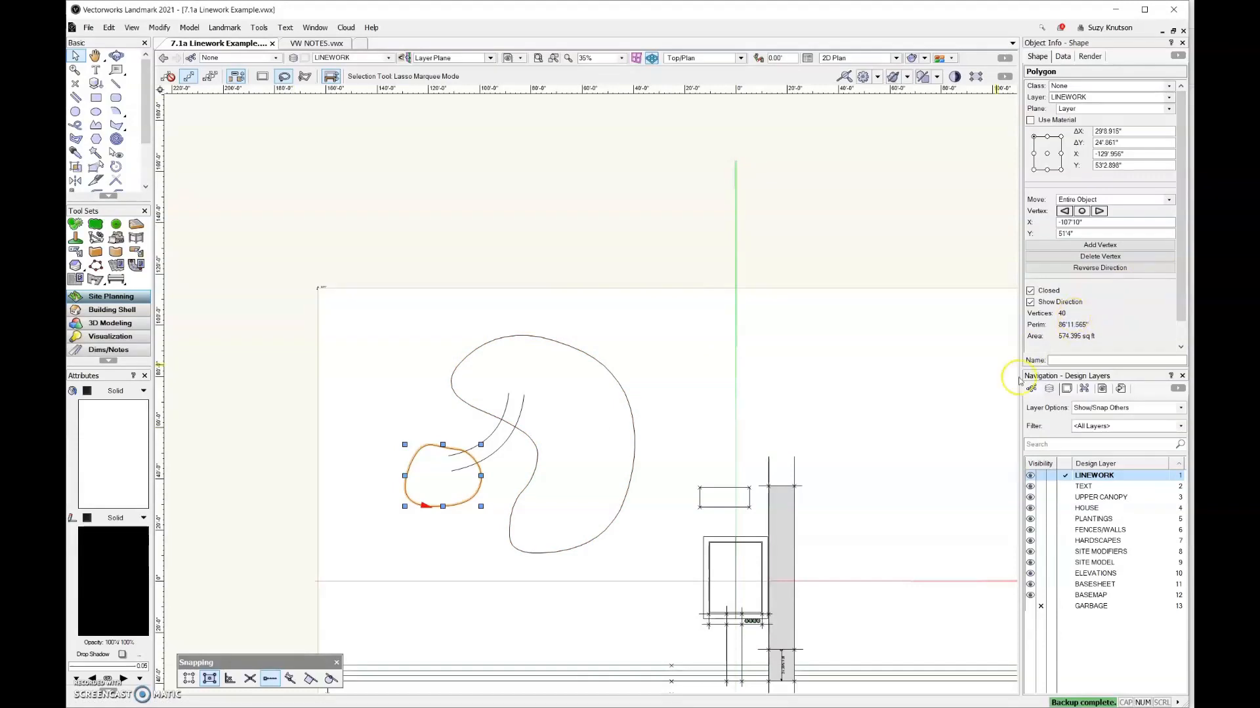
left_click(256, 442)
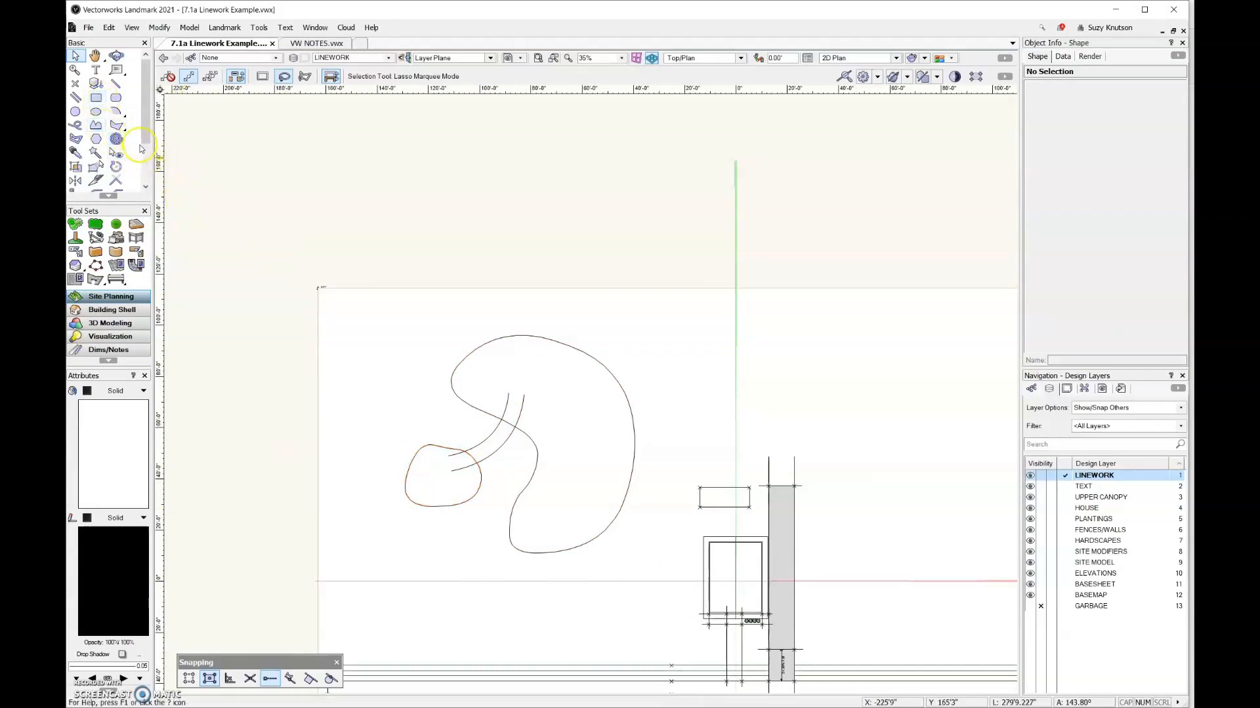
Create a closed path shape between the two curves, bounded by both rounded shapes, using the 2D Polygon tool's Inner Boundary Mode
left_click(126, 122)
left_click(190, 77)
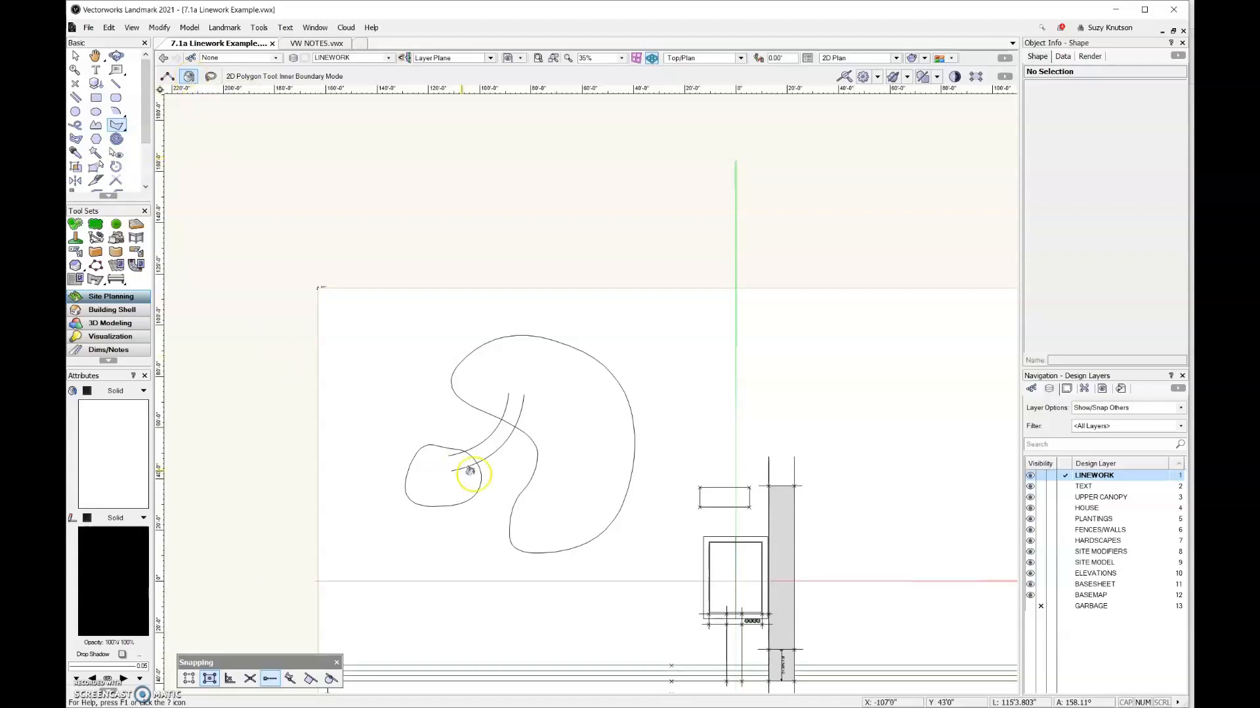
scroll(479, 446, "up", 5)
left_click(484, 433)
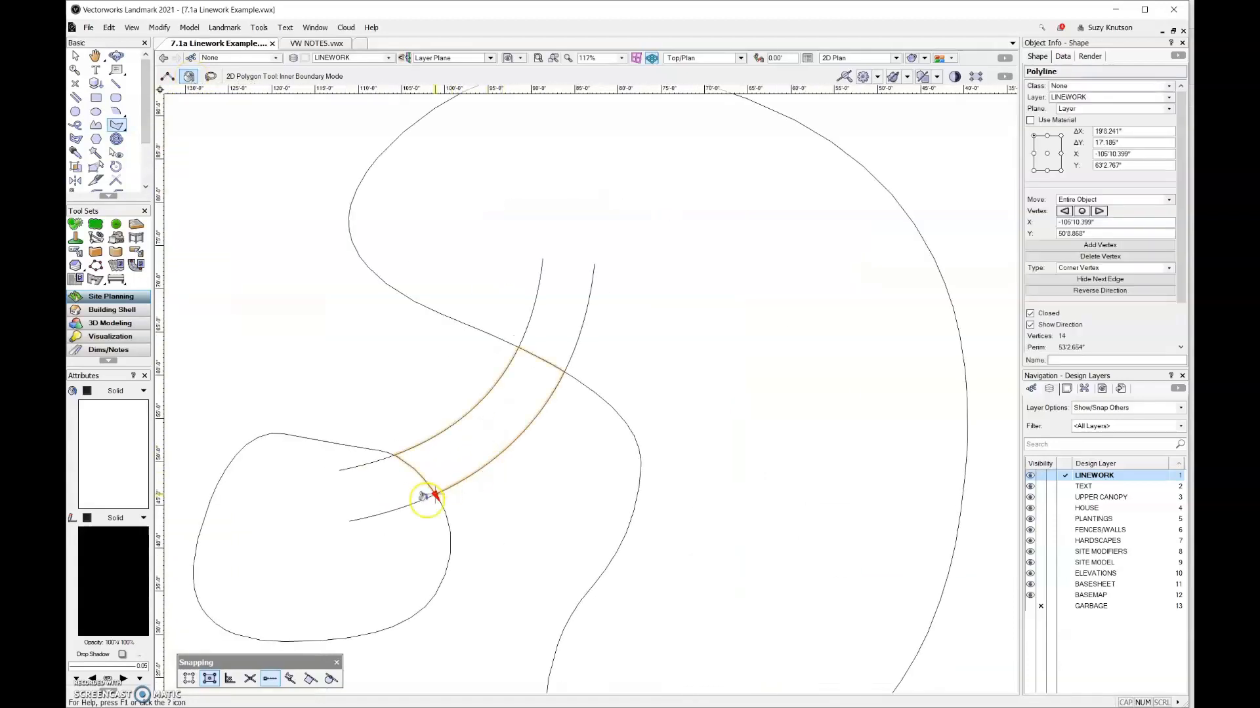
scroll(499, 426, "down", 4)
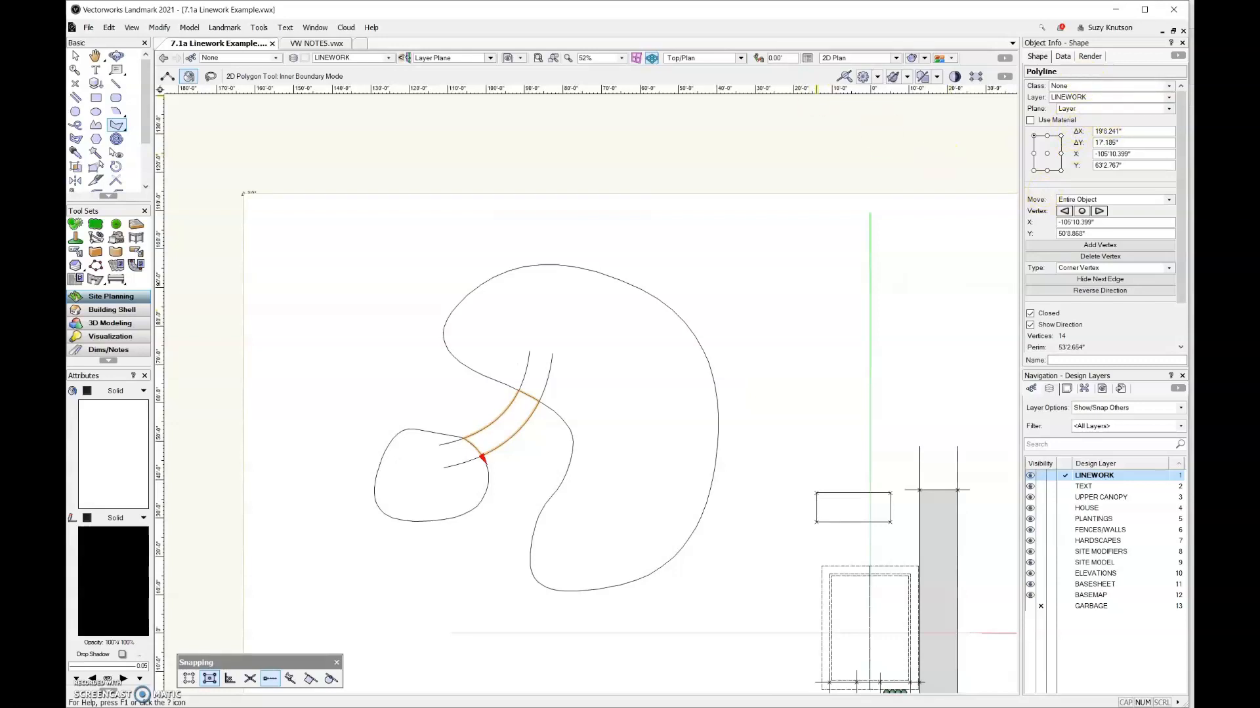
Convert the closed path shape to a polygon and reduce its vertices with Simplify Polys by maximum deviation
left_click(170, 29)
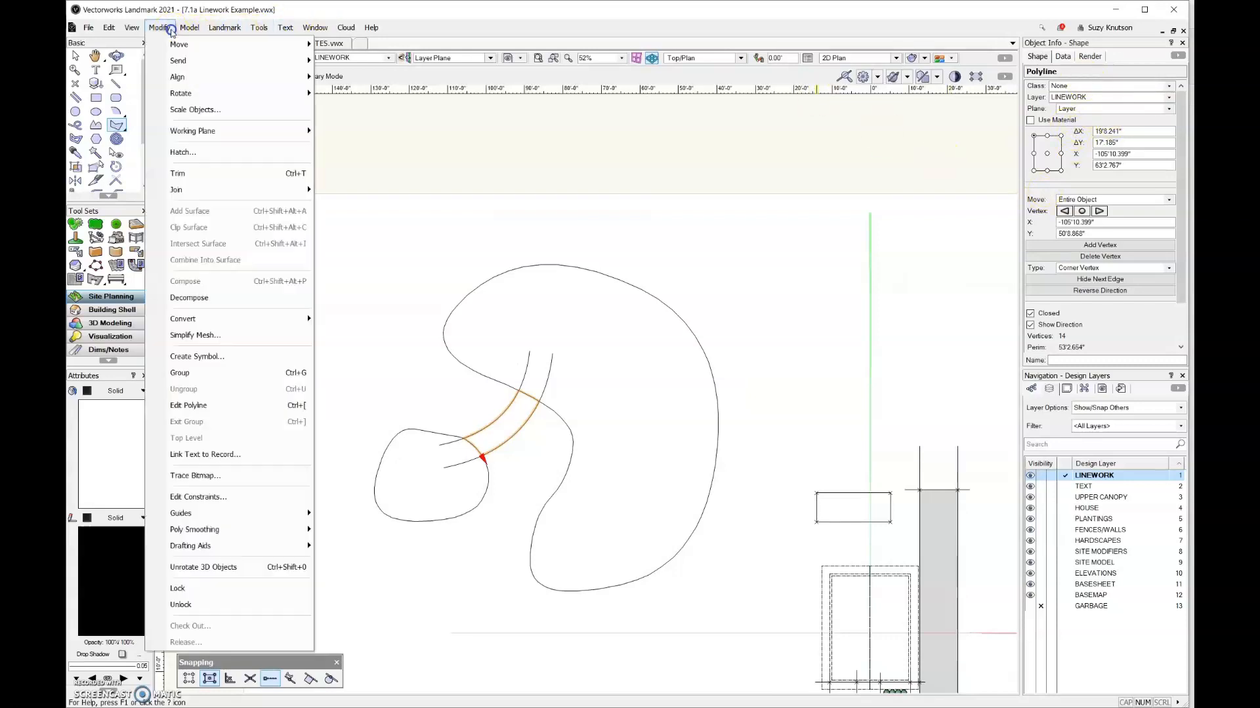
mouse_move(260, 319)
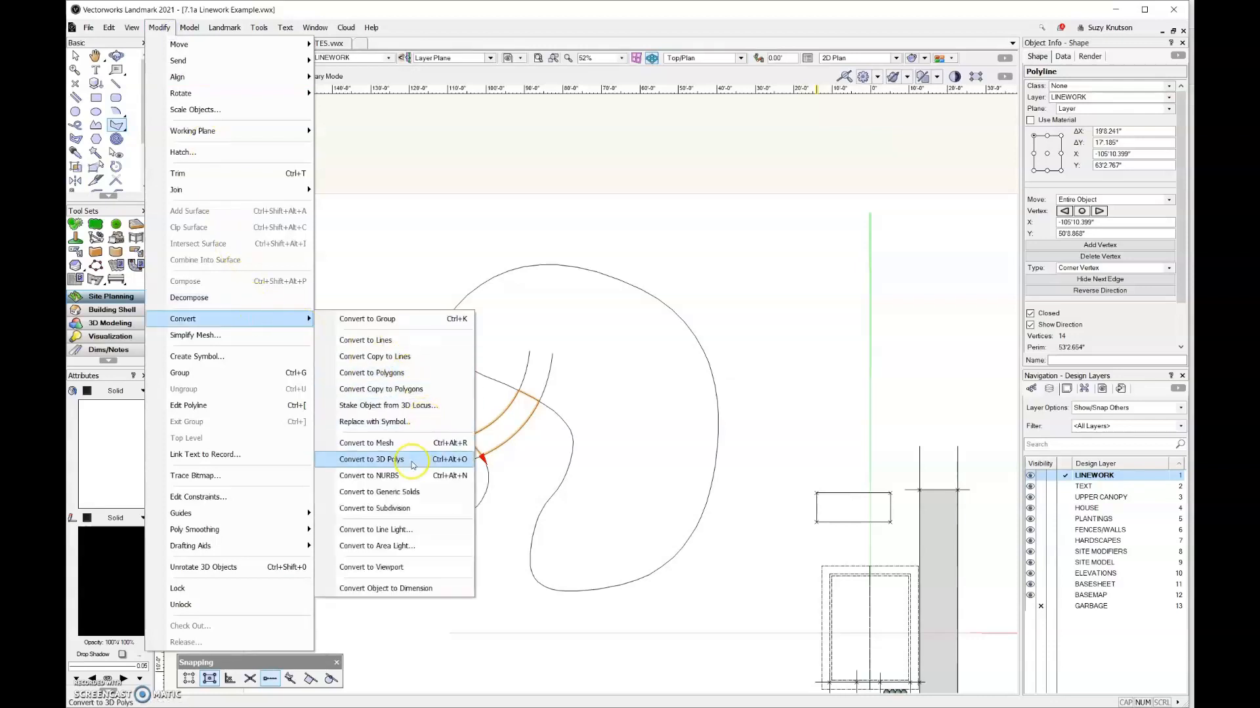
left_click(411, 372)
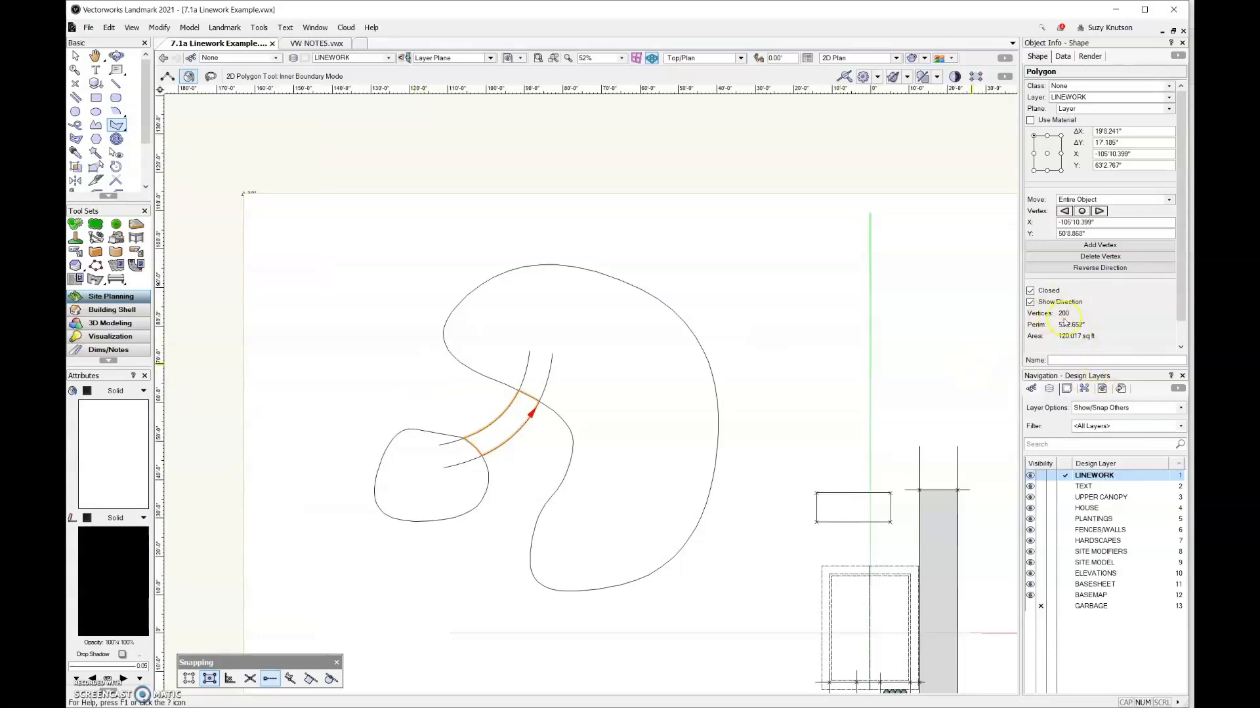
left_click(161, 29)
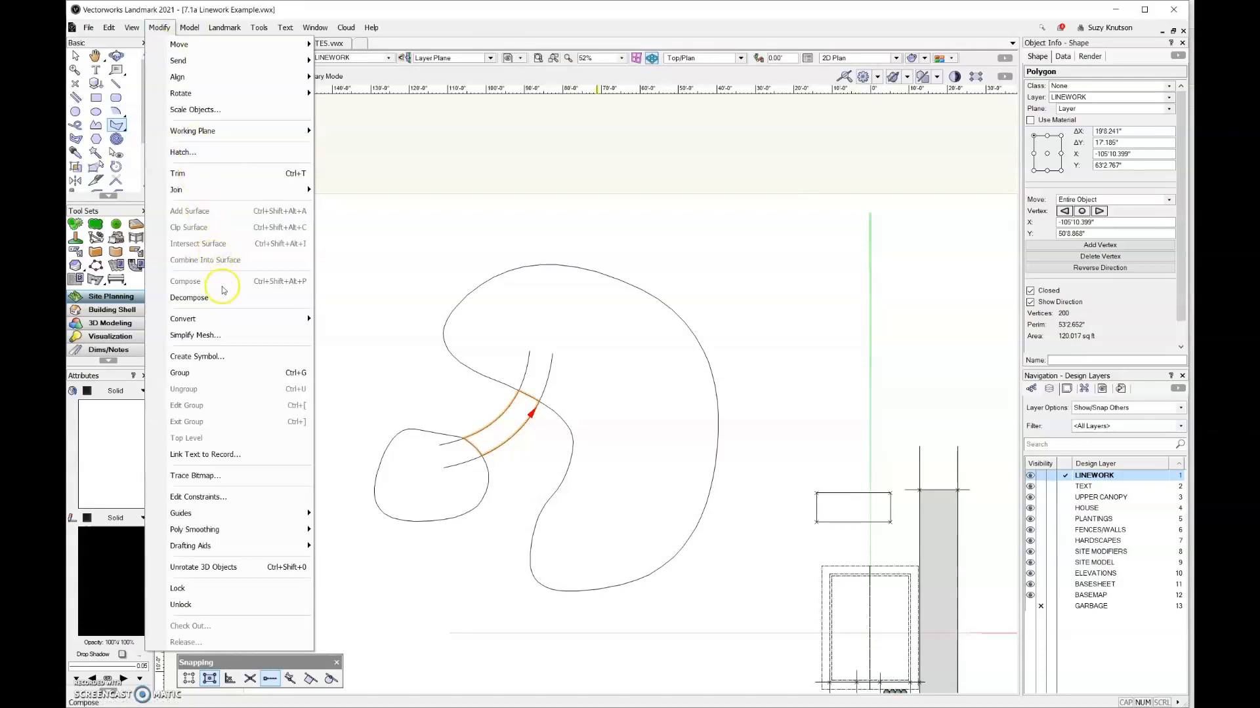
mouse_move(248, 553)
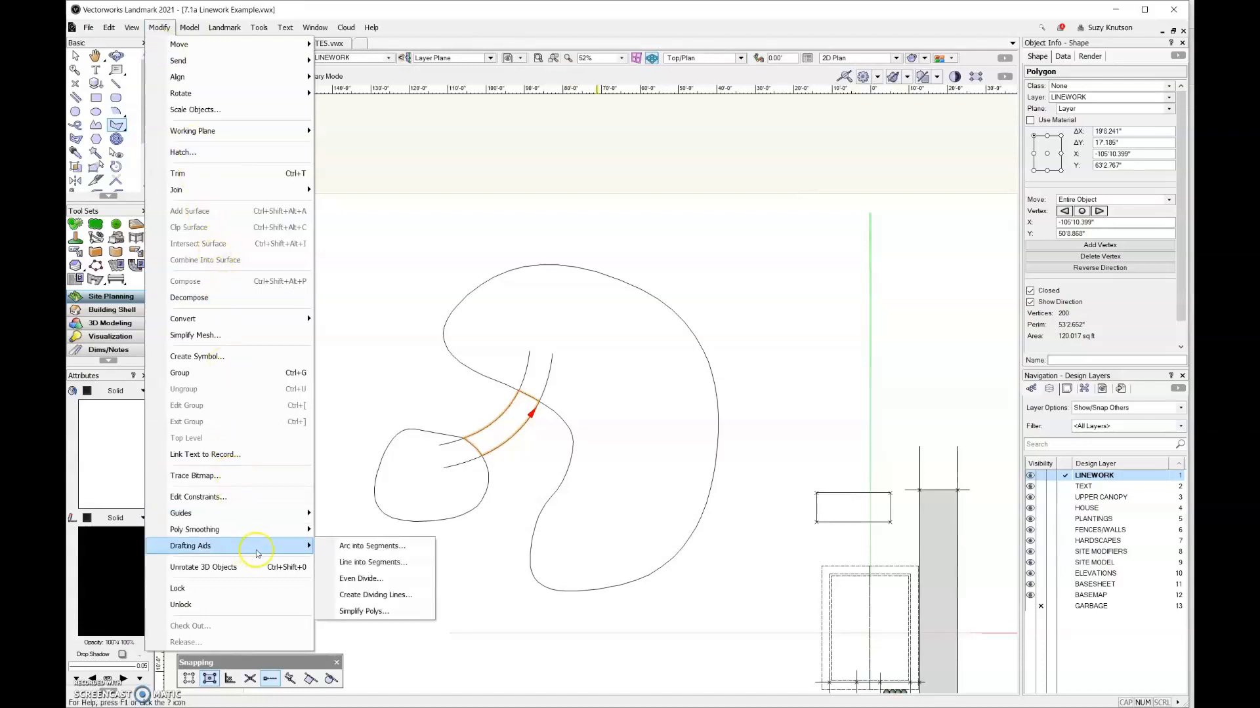
left_click(354, 611)
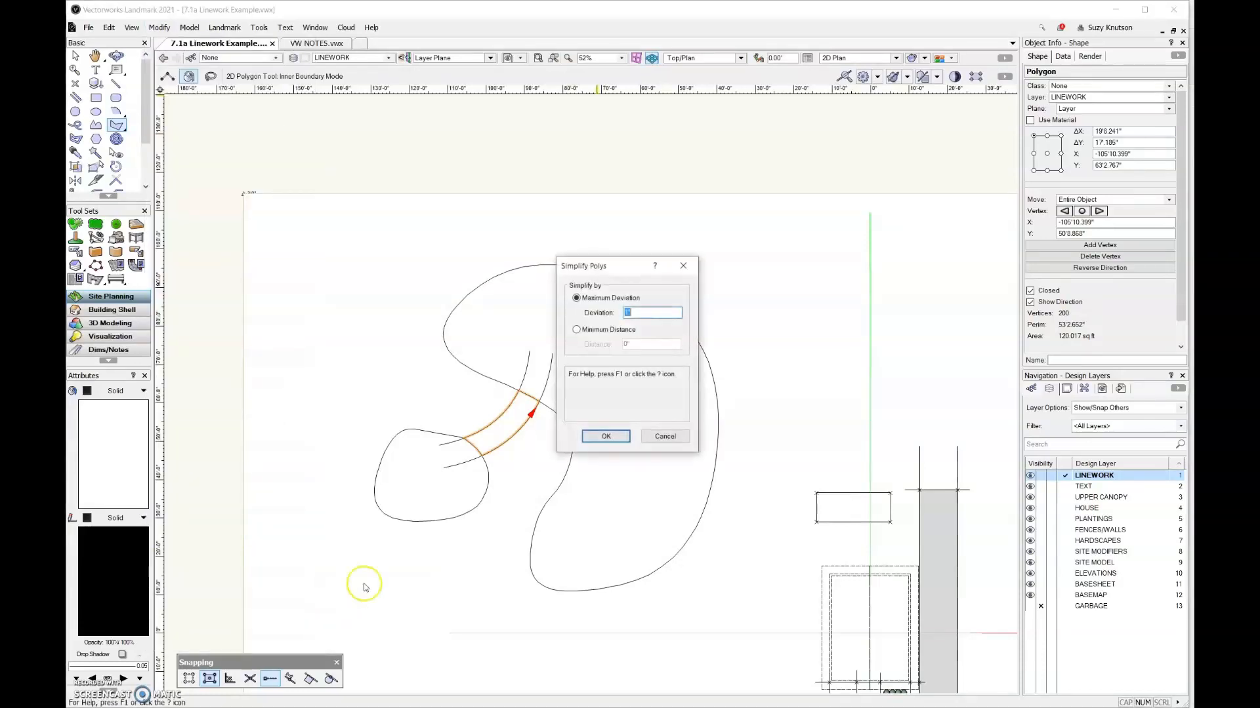
left_click(606, 436)
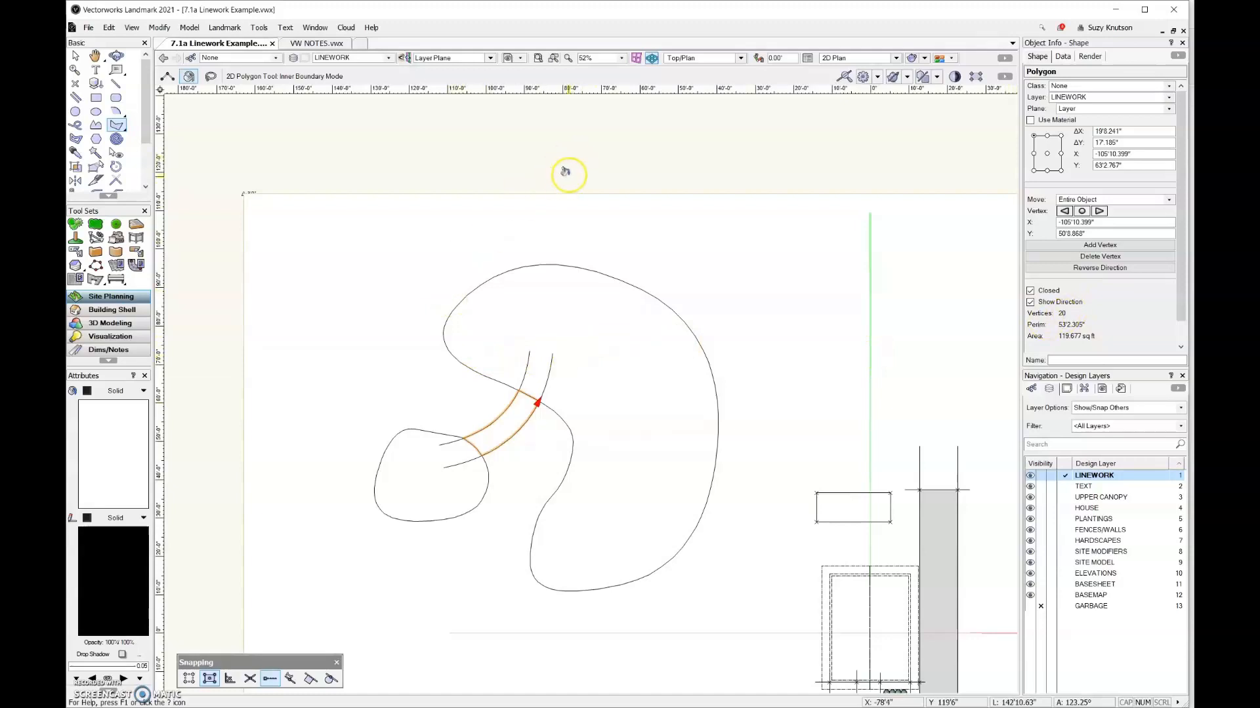
scroll(563, 176, "down", 2)
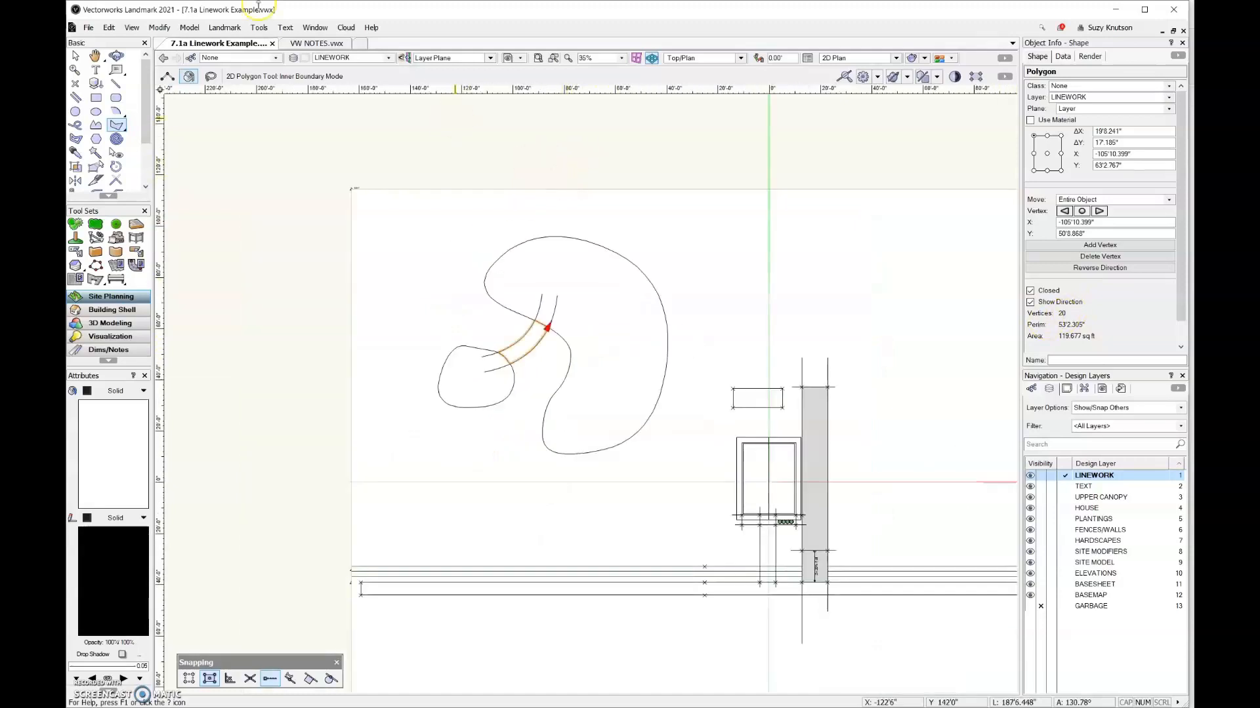
Deselect the path shape and create a closed polygon inside the large kidney outline using the 2D Polygon tool's Inner Boundary Mode
left_click(77, 56)
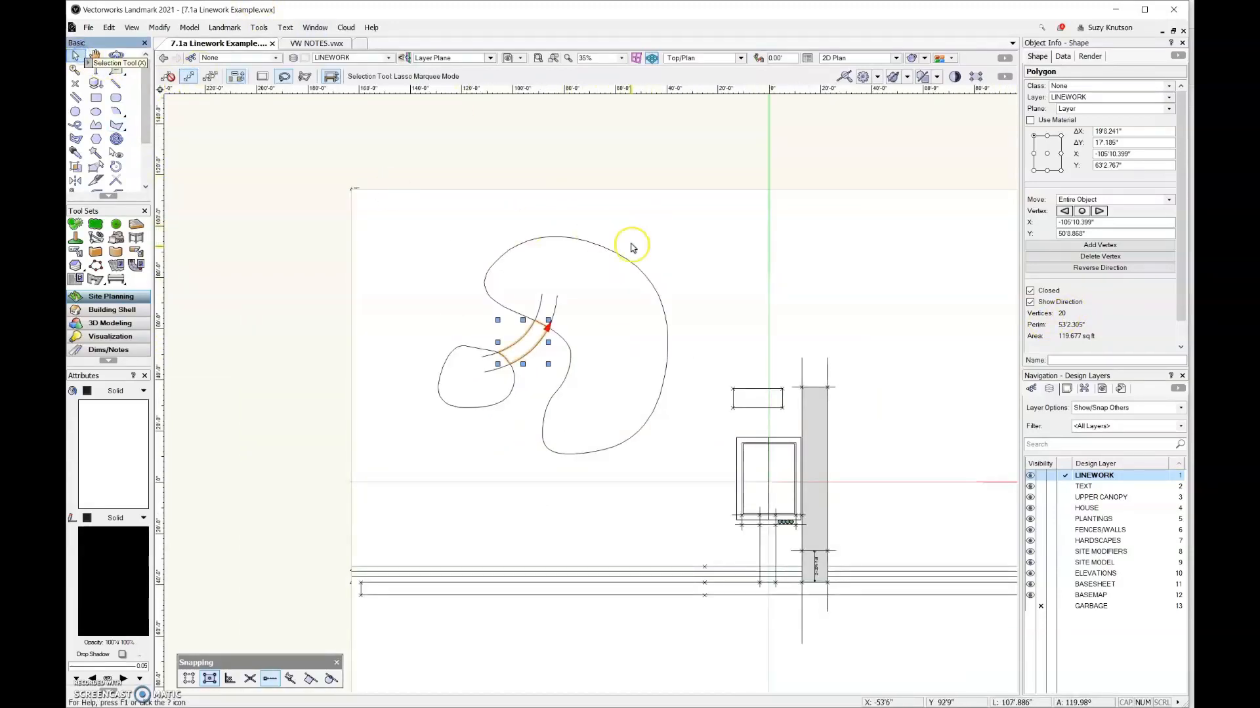
left_click(269, 264)
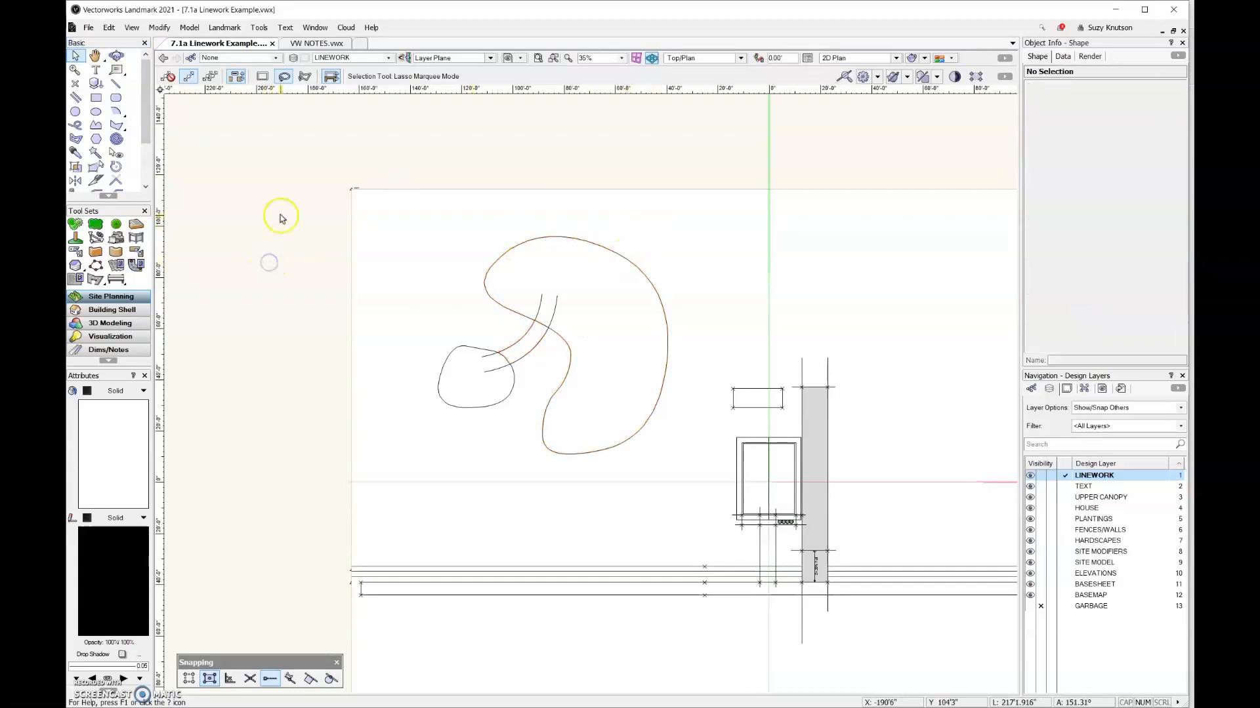
left_click(117, 125)
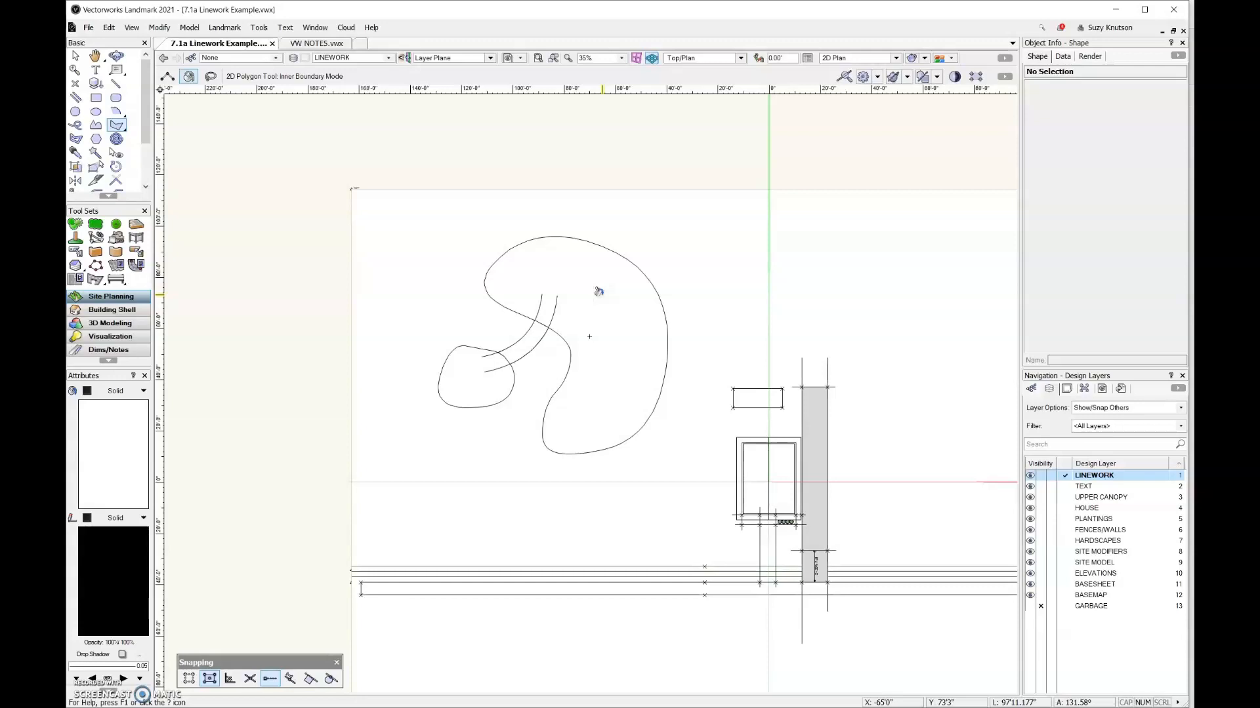
left_click(598, 291)
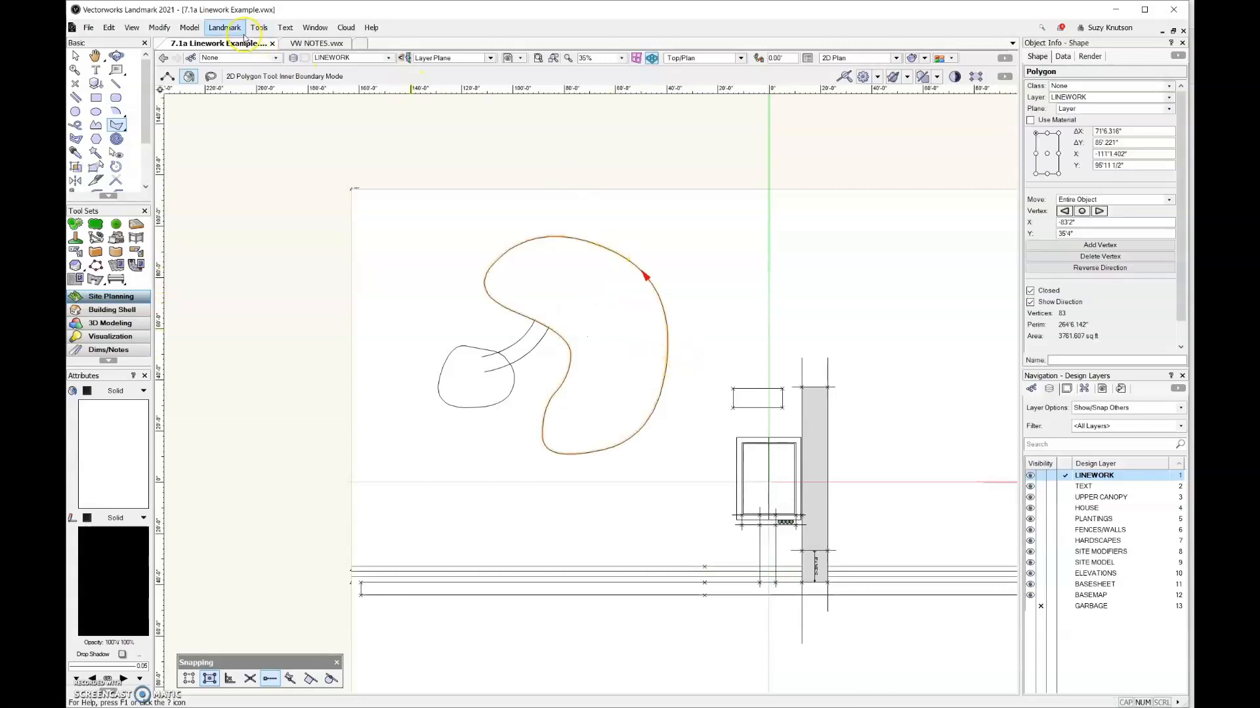
Run Create Objects from Shapes on the kidney polygon with Hardscape as the object type
left_click(244, 37)
left_click(264, 161)
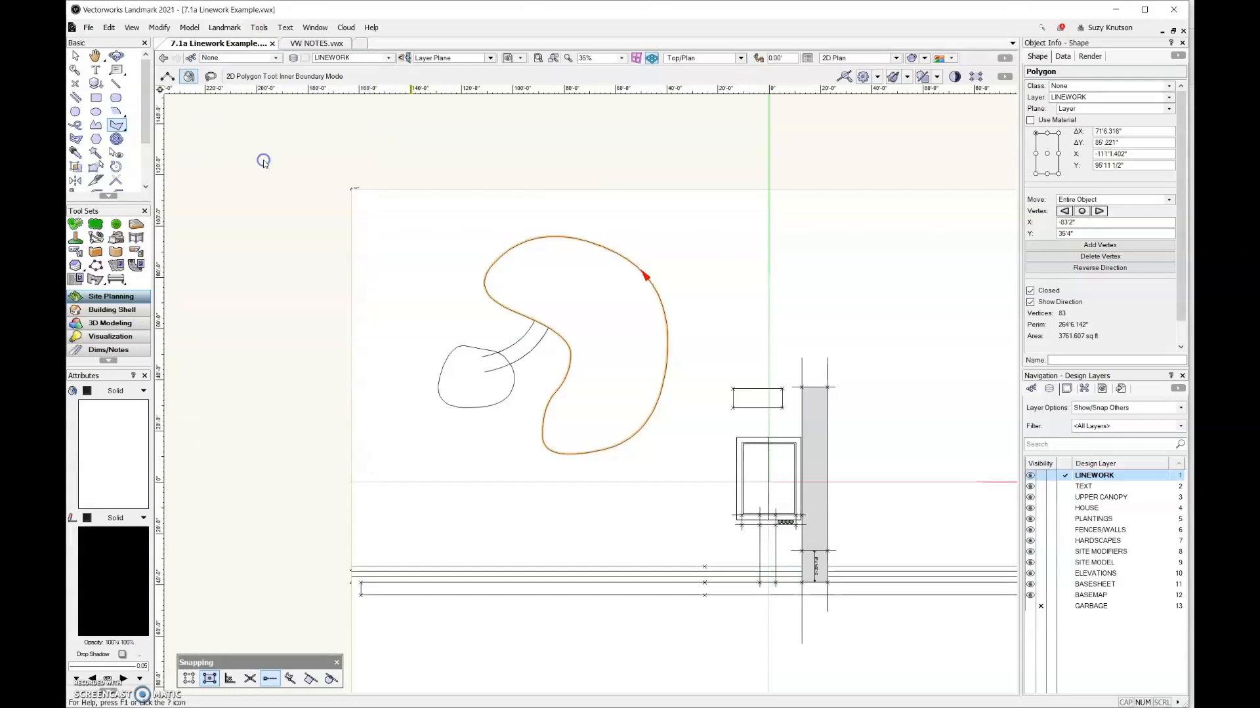
left_click(710, 291)
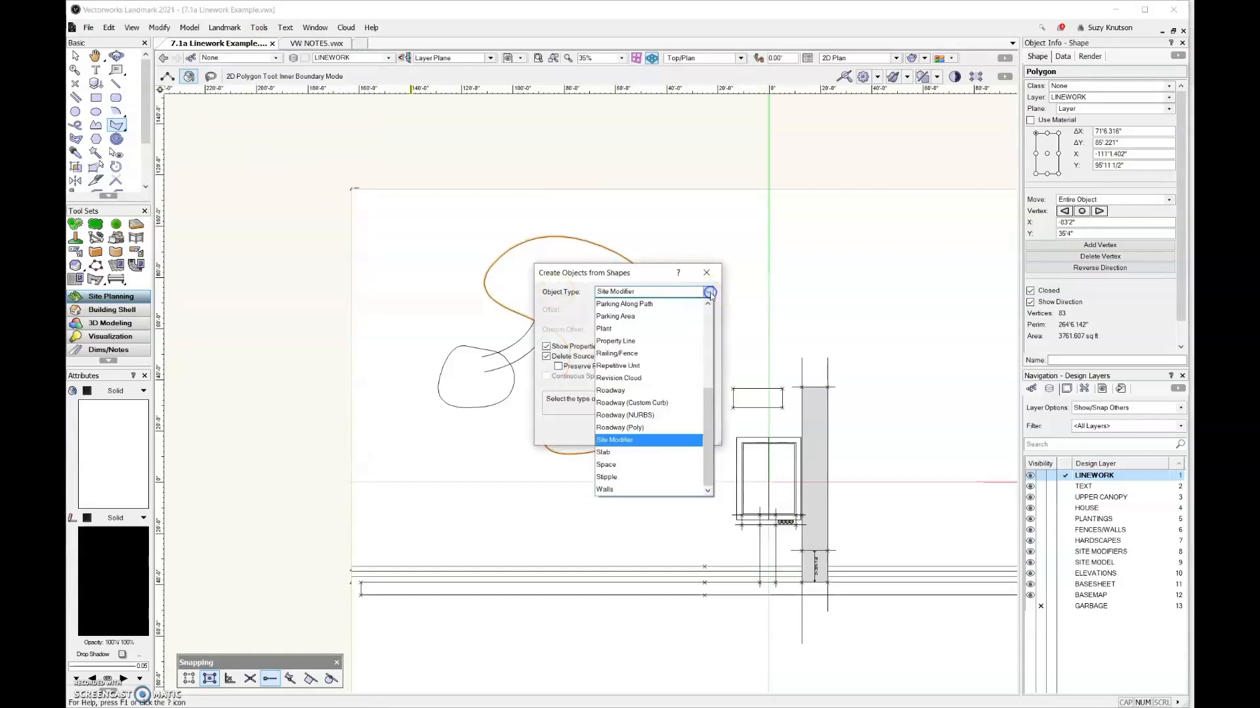
left_click(709, 326)
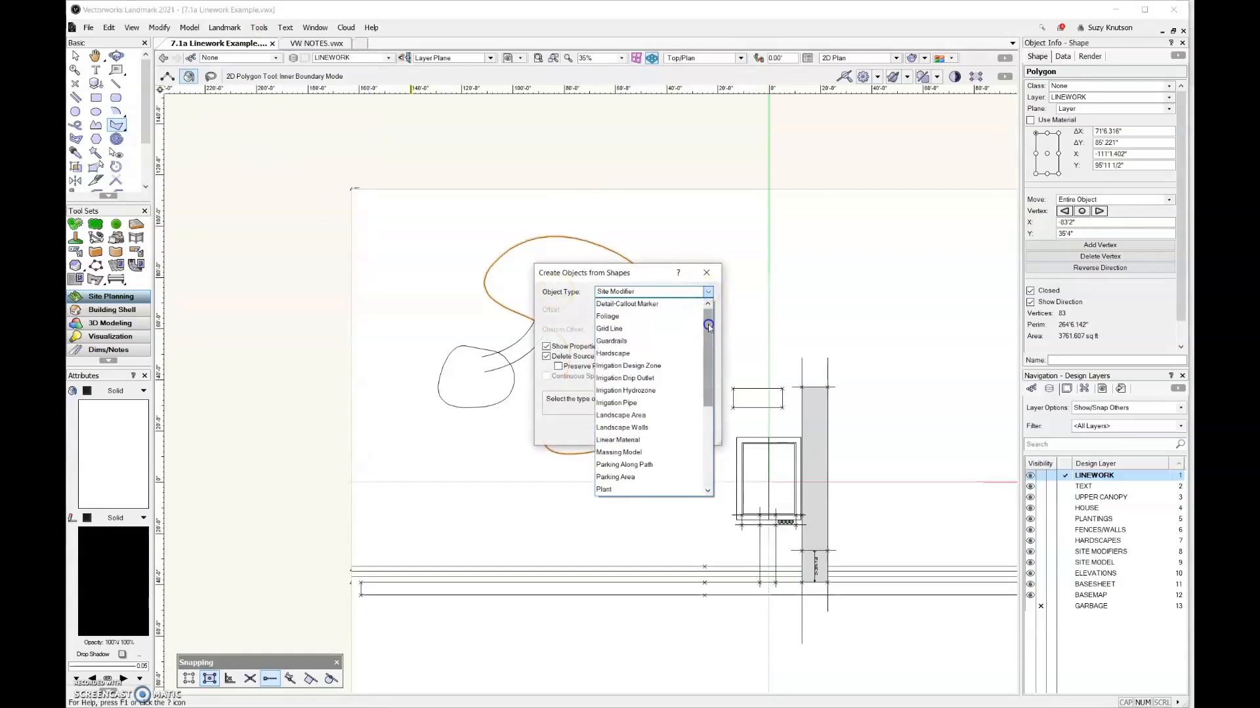
left_click(672, 354)
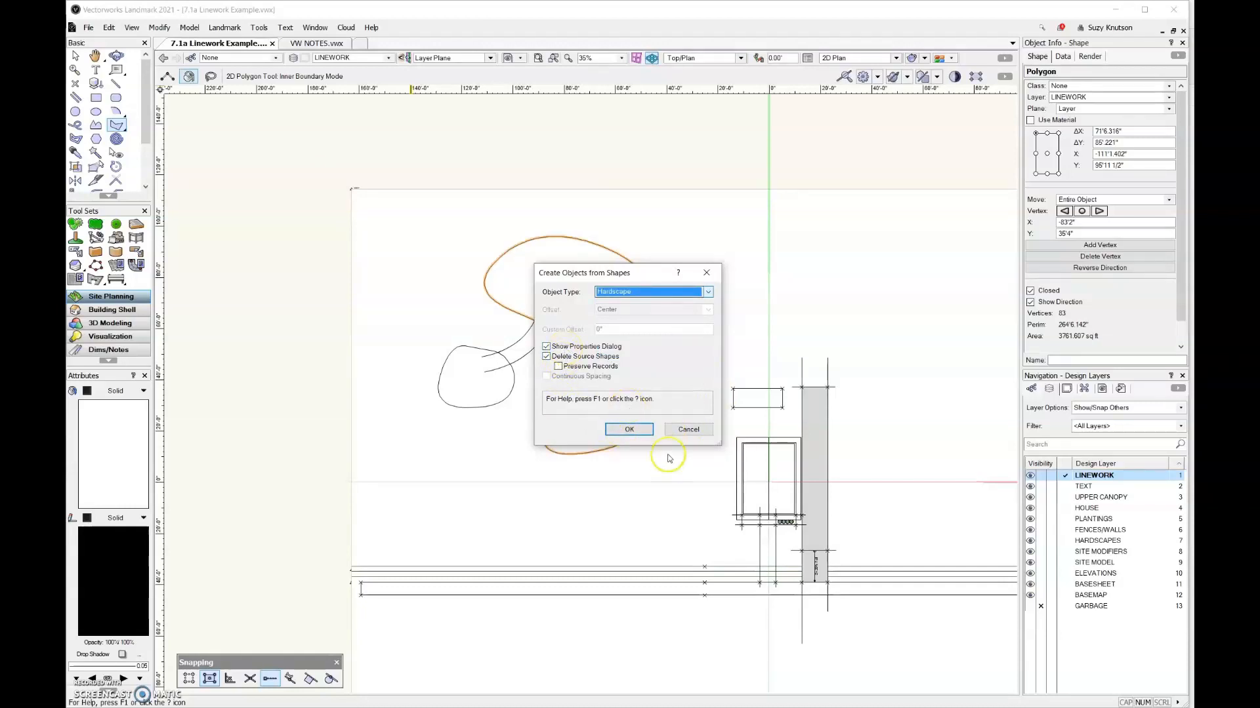
left_click(629, 429)
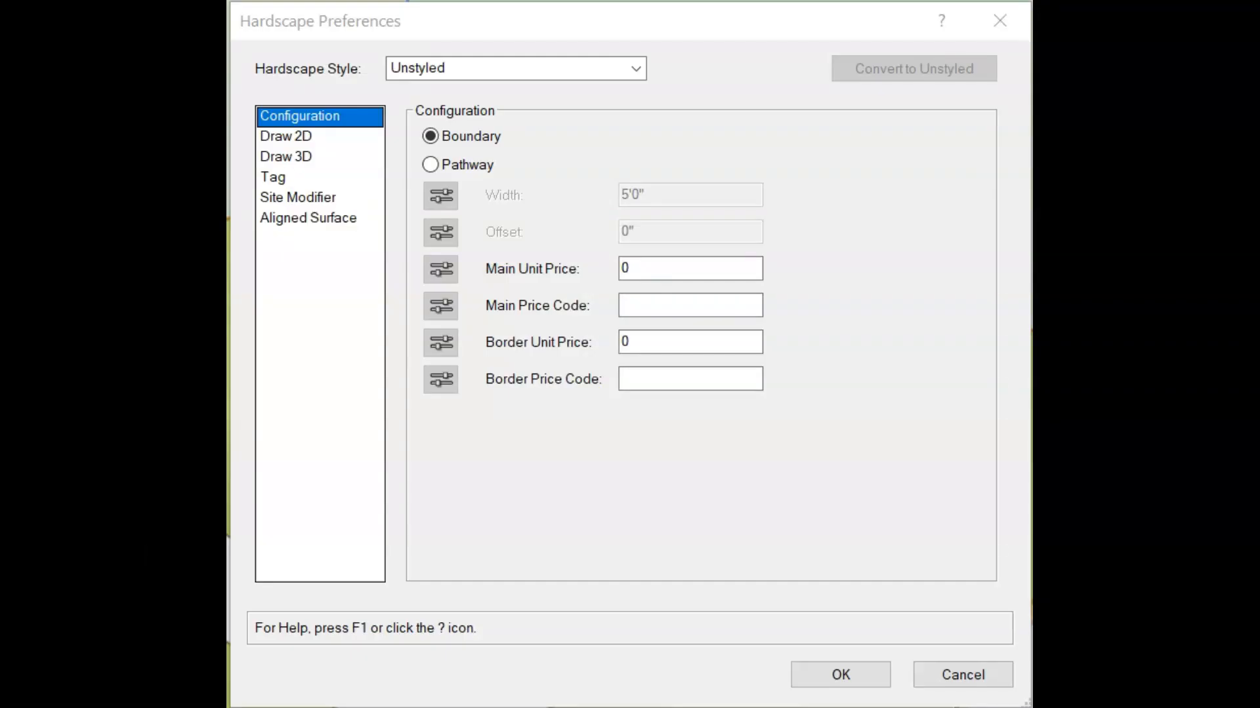
Define the hardscape by Boundary and choose <Hardscape Class> as its 2D main area class
left_click(340, 112)
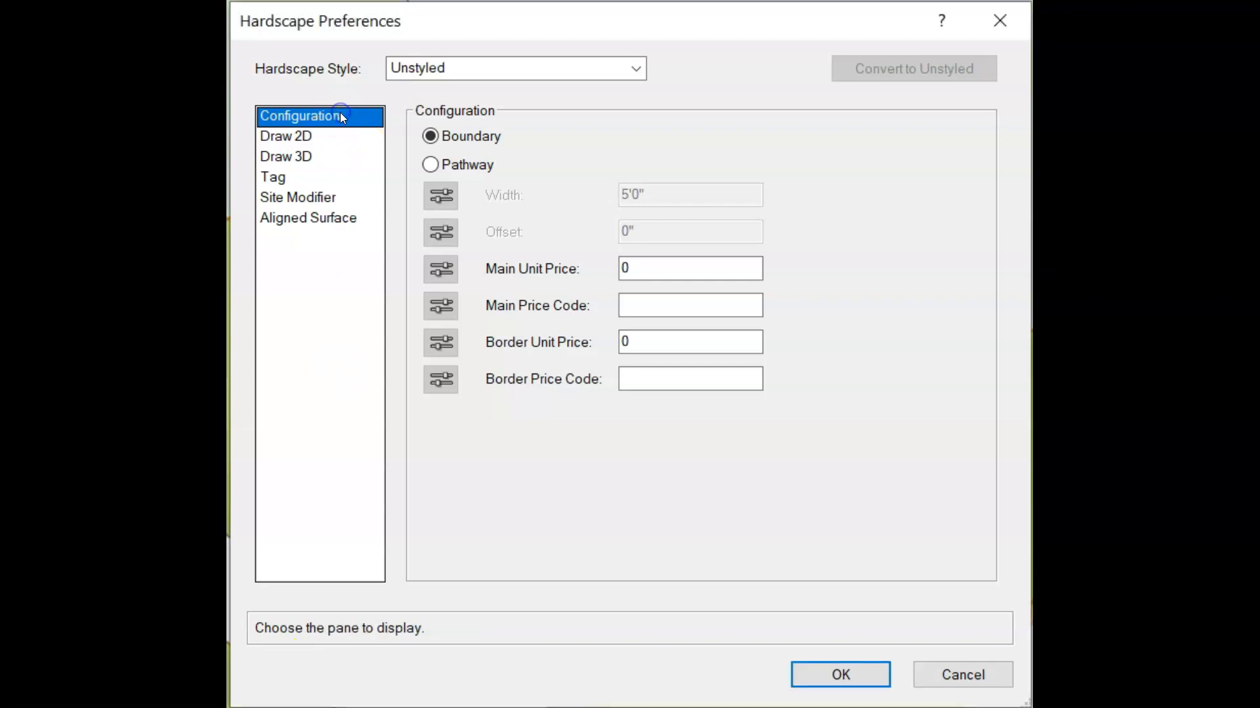
left_click(431, 137)
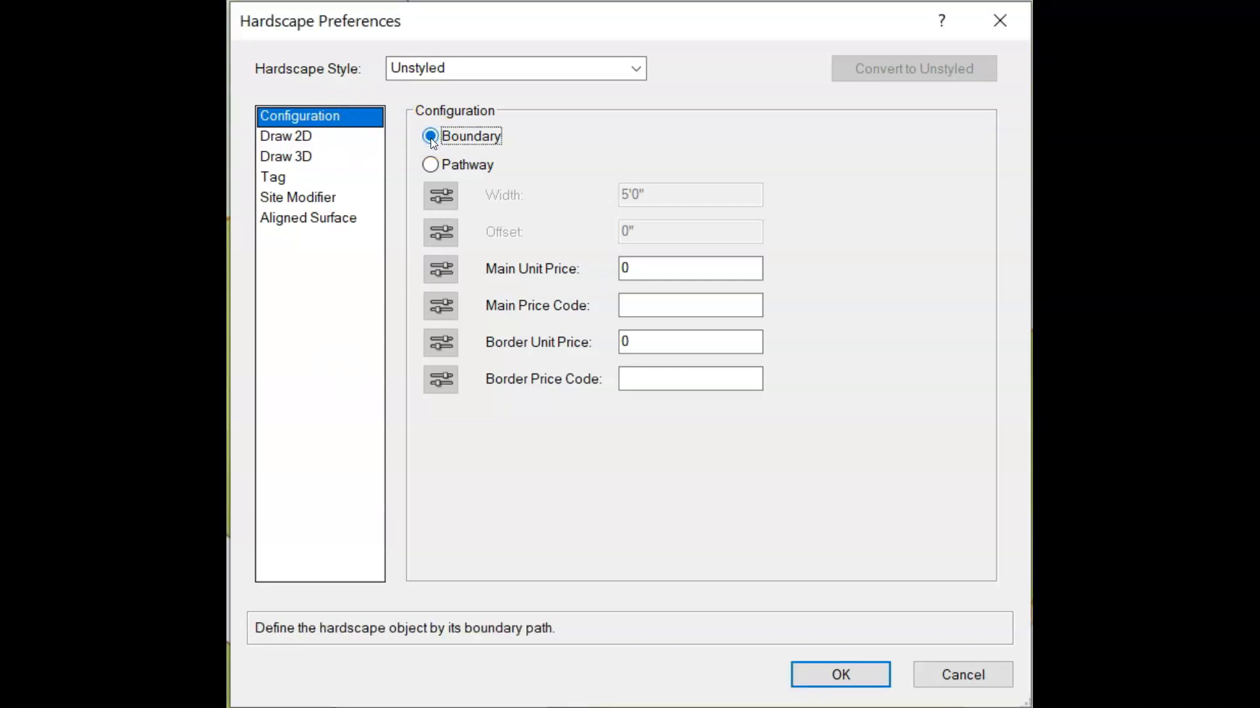
left_click(346, 135)
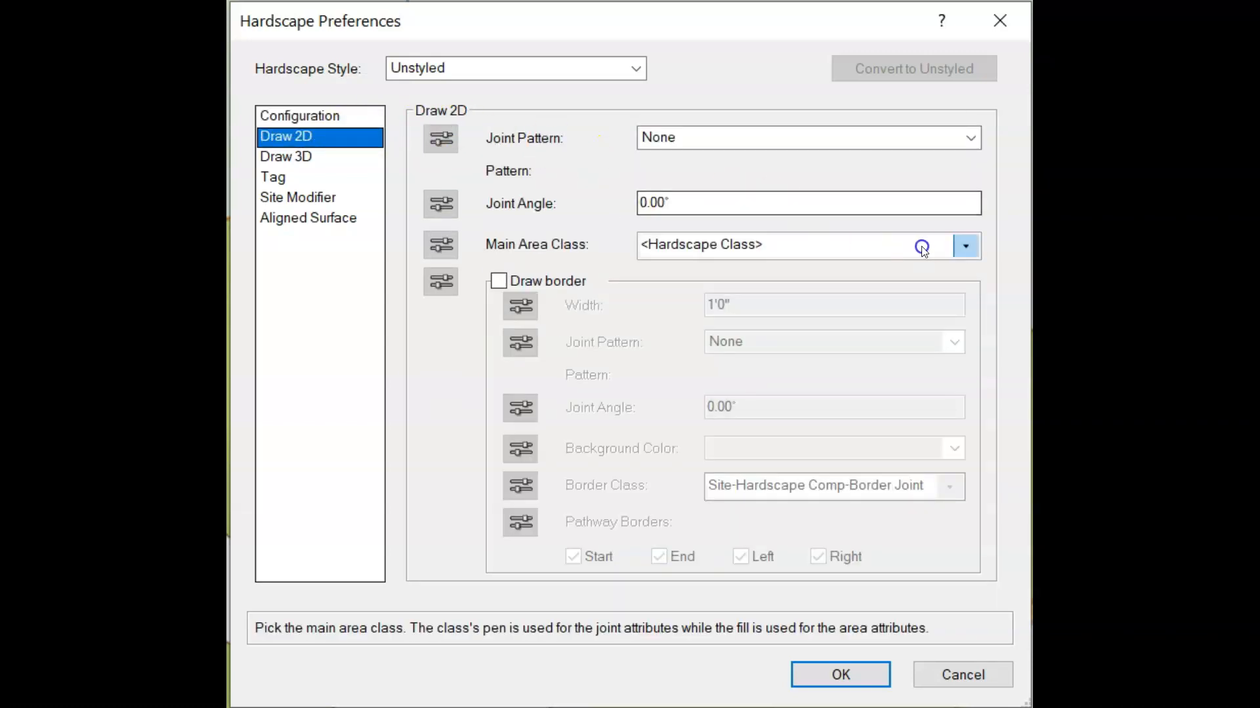
left_click(922, 249)
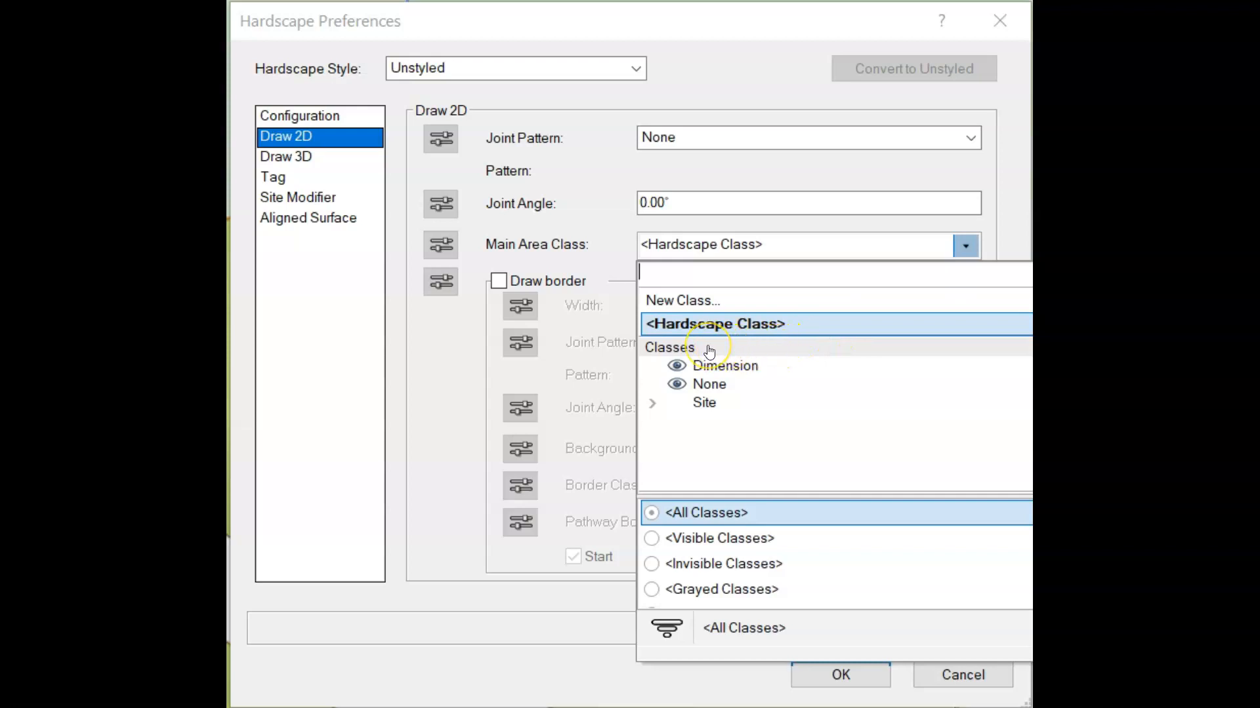
left_click(730, 325)
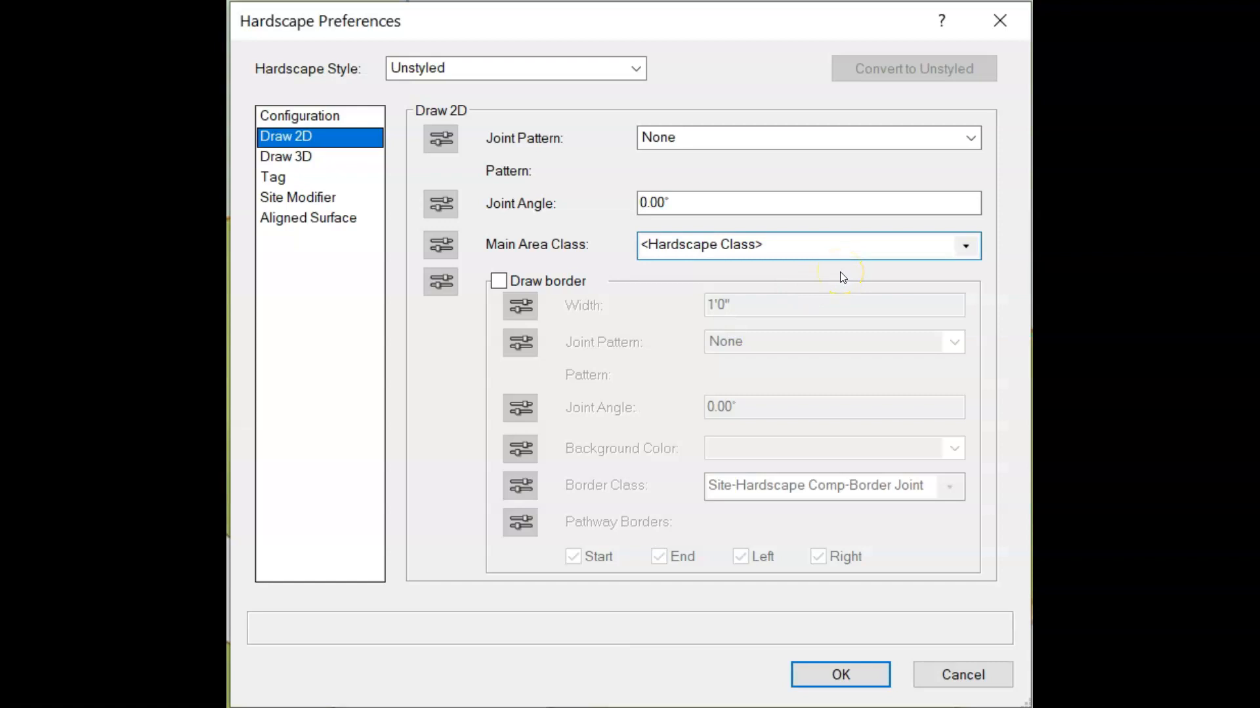
Choose Slab as the hardscape's 3D type and set the main area components' datum to Top of component
left_click(359, 160)
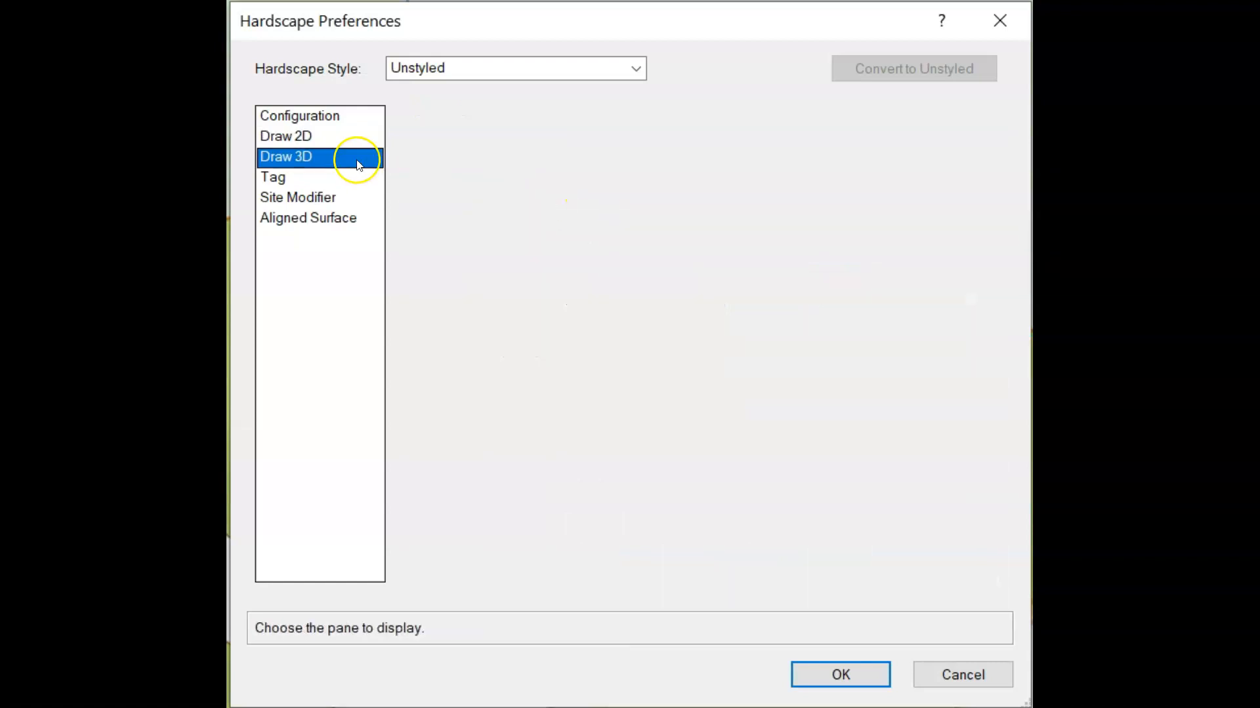
left_click(723, 146)
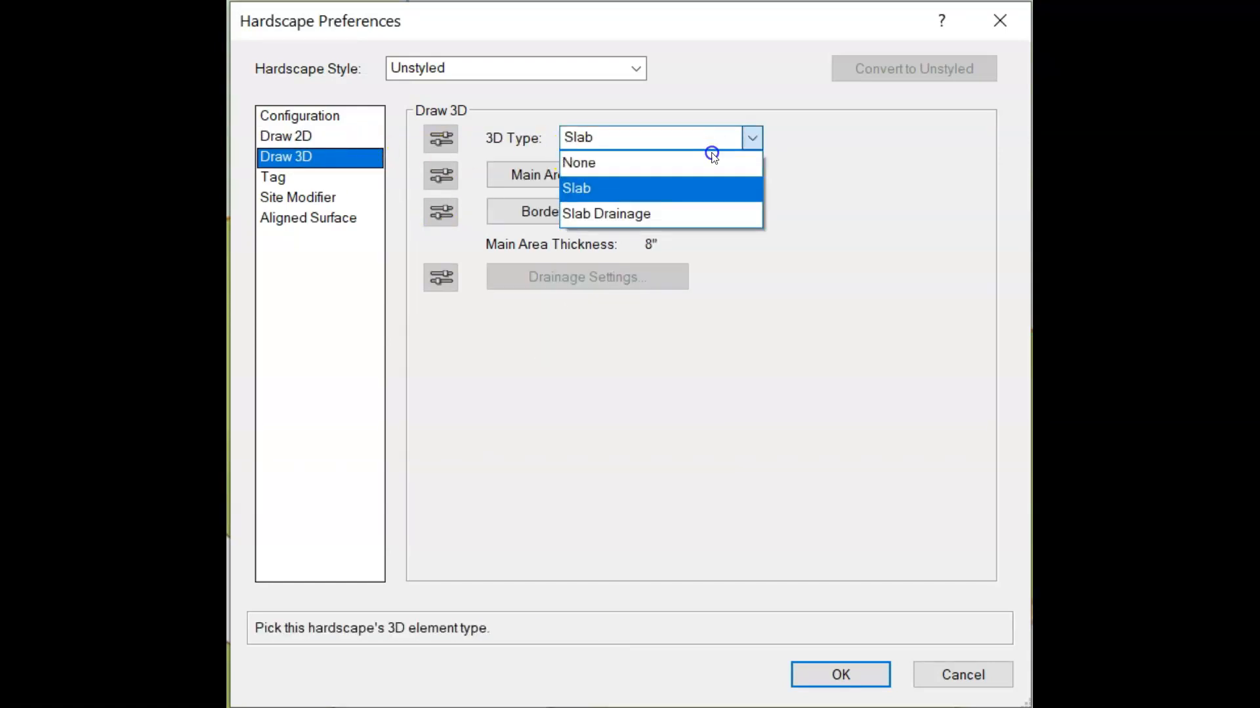
left_click(691, 190)
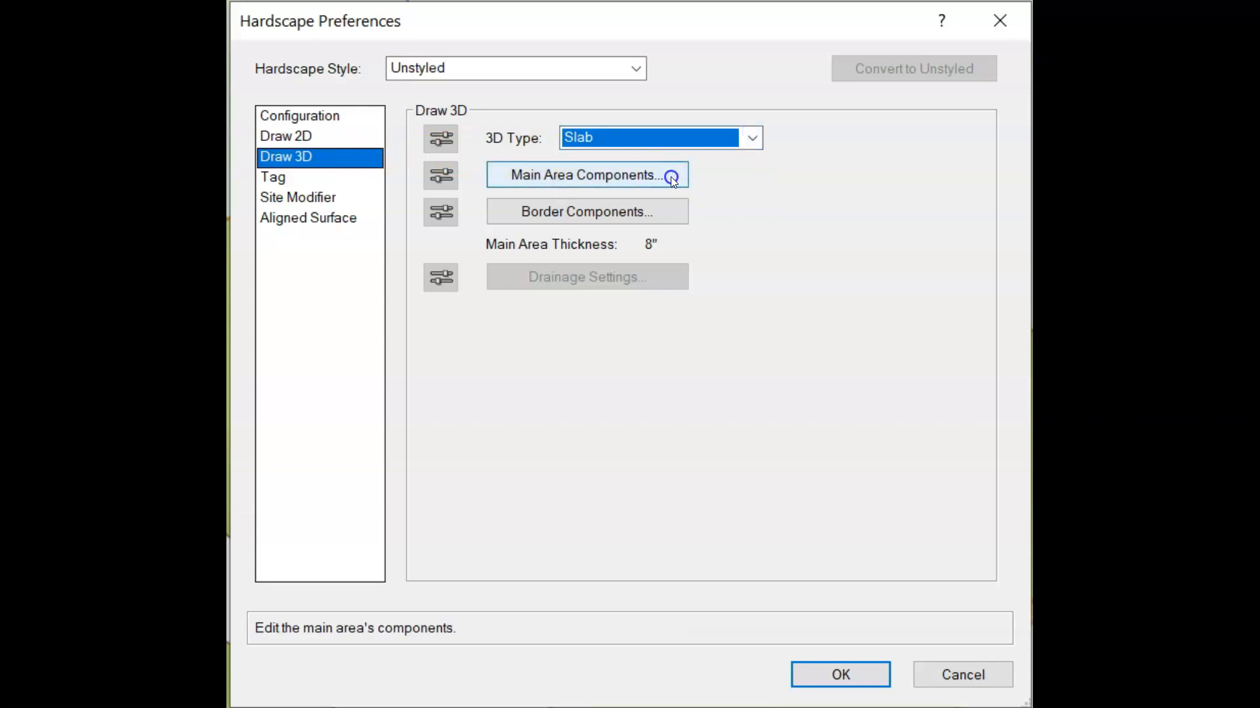
left_click(670, 176)
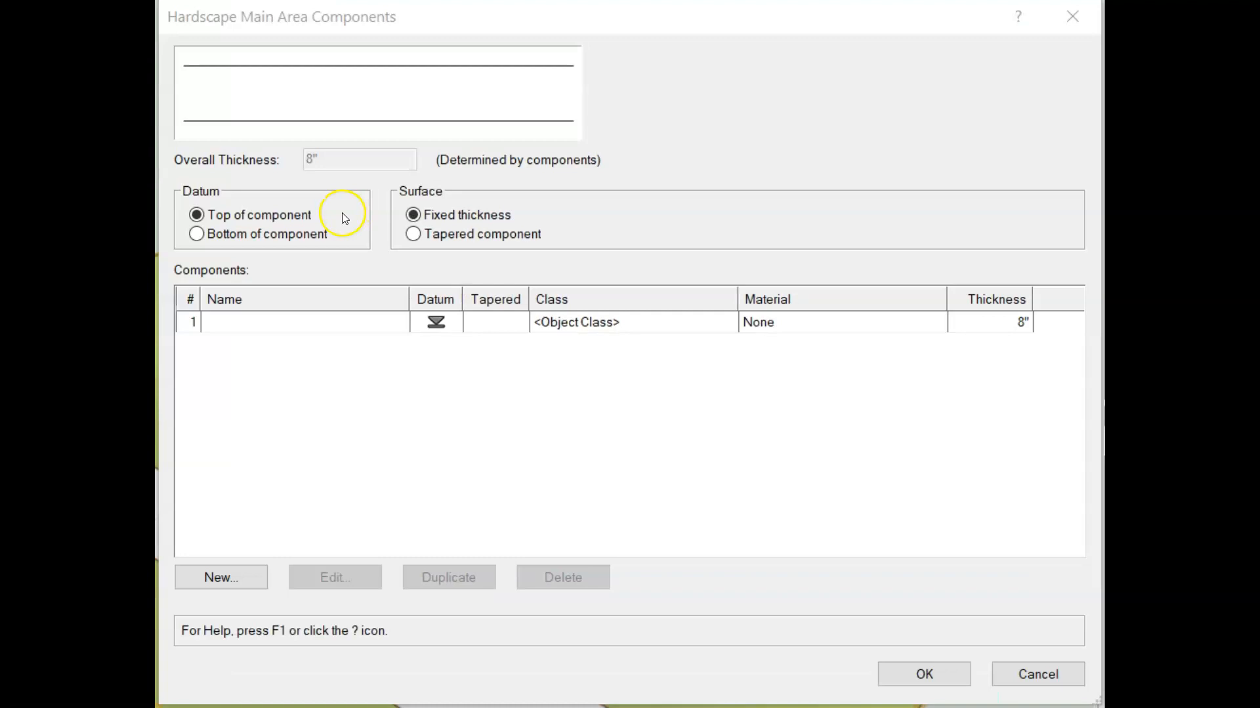
left_click(197, 218)
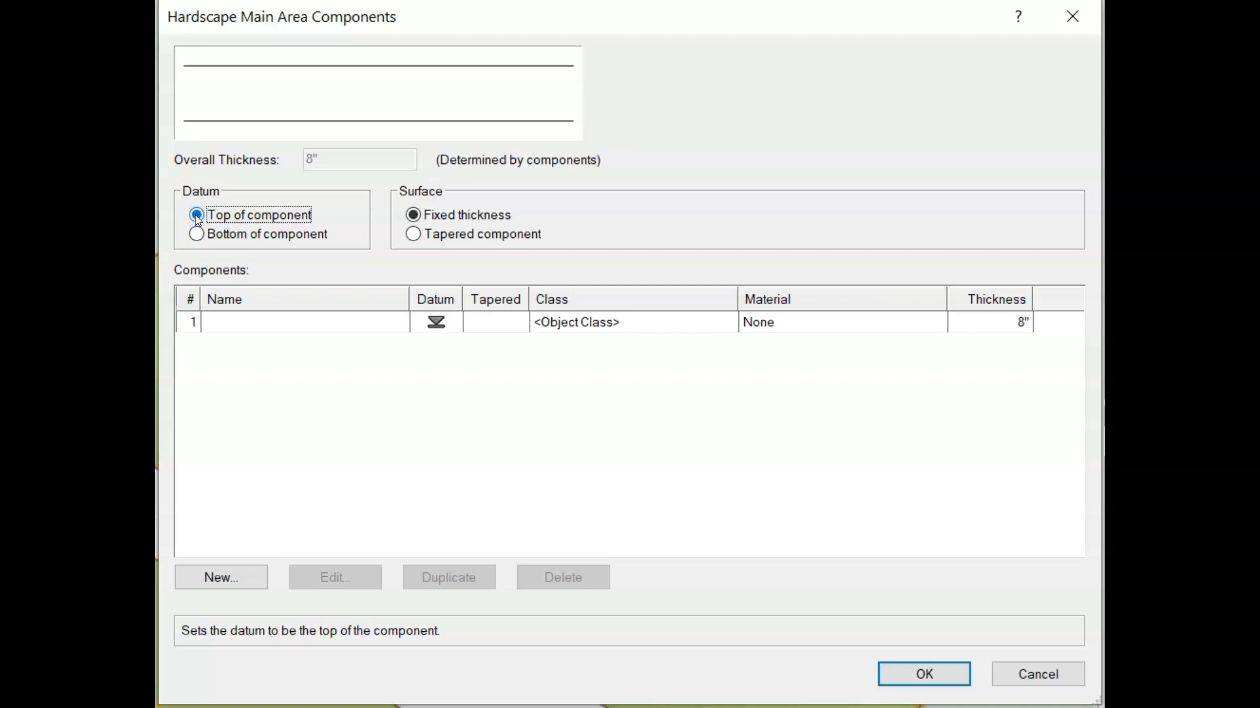
Edit the hardscape's main area component and give it the Arroway Concrete 02 texture
left_click(281, 322)
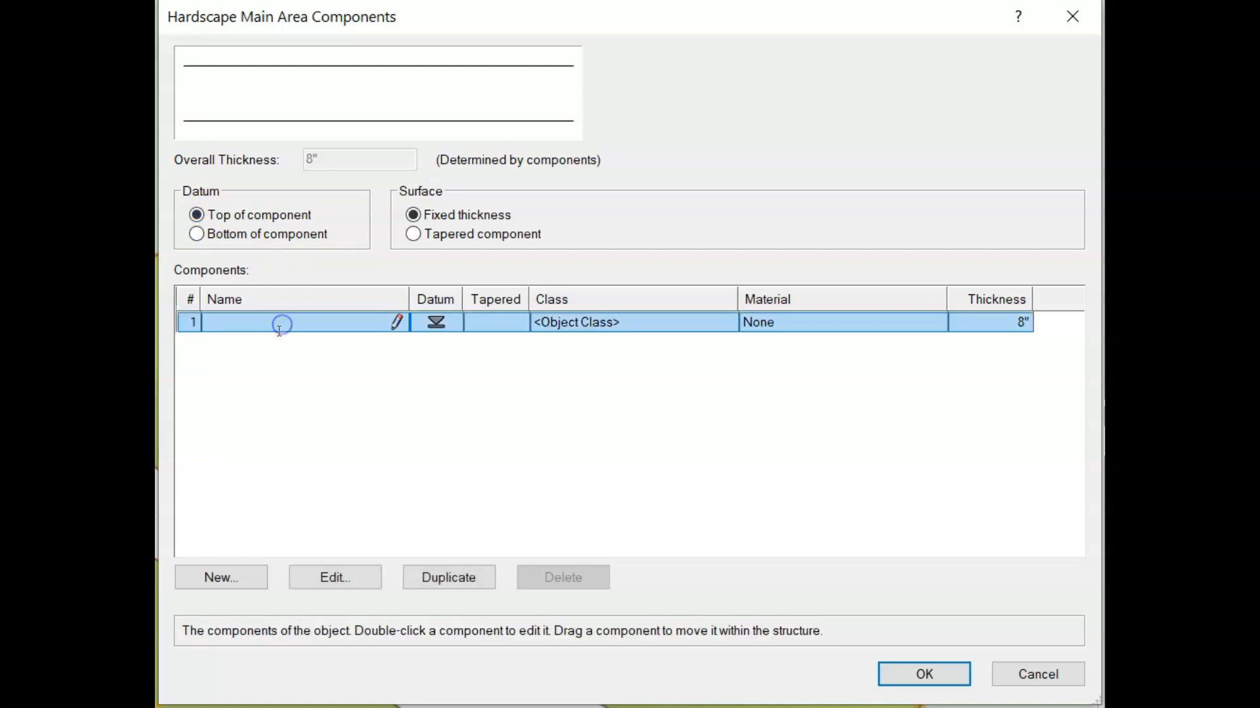
left_click(371, 580)
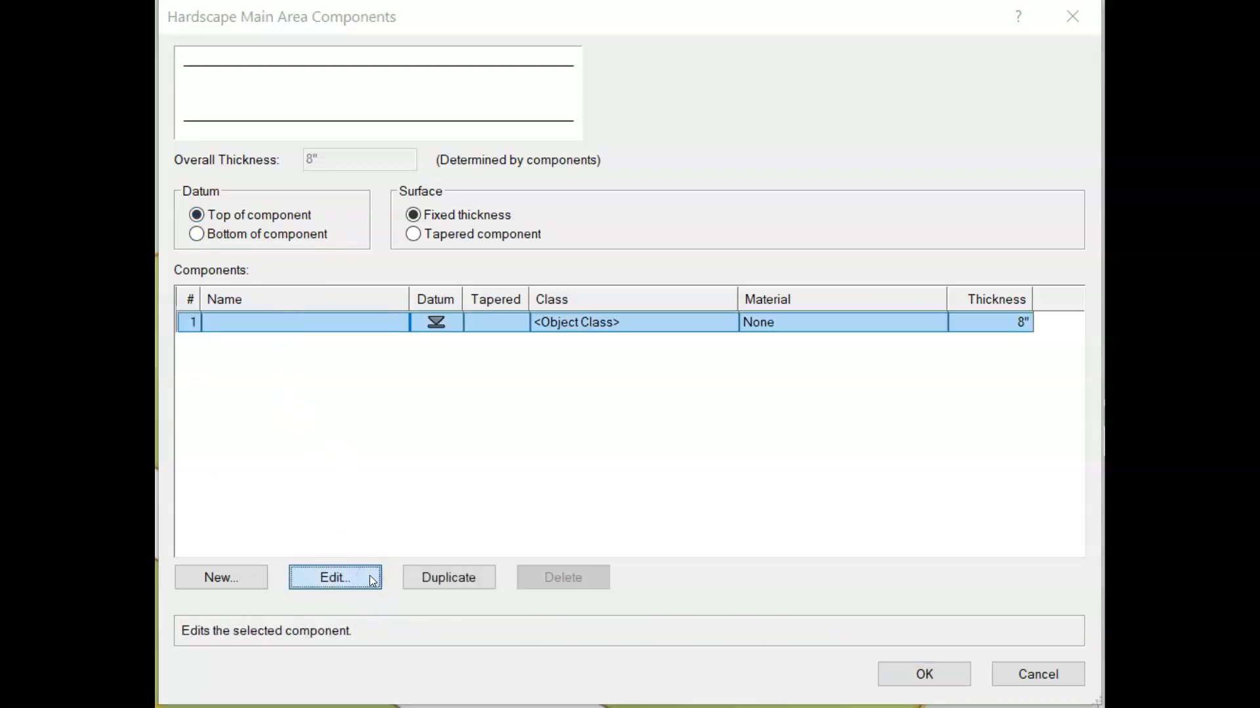
left_click(413, 534)
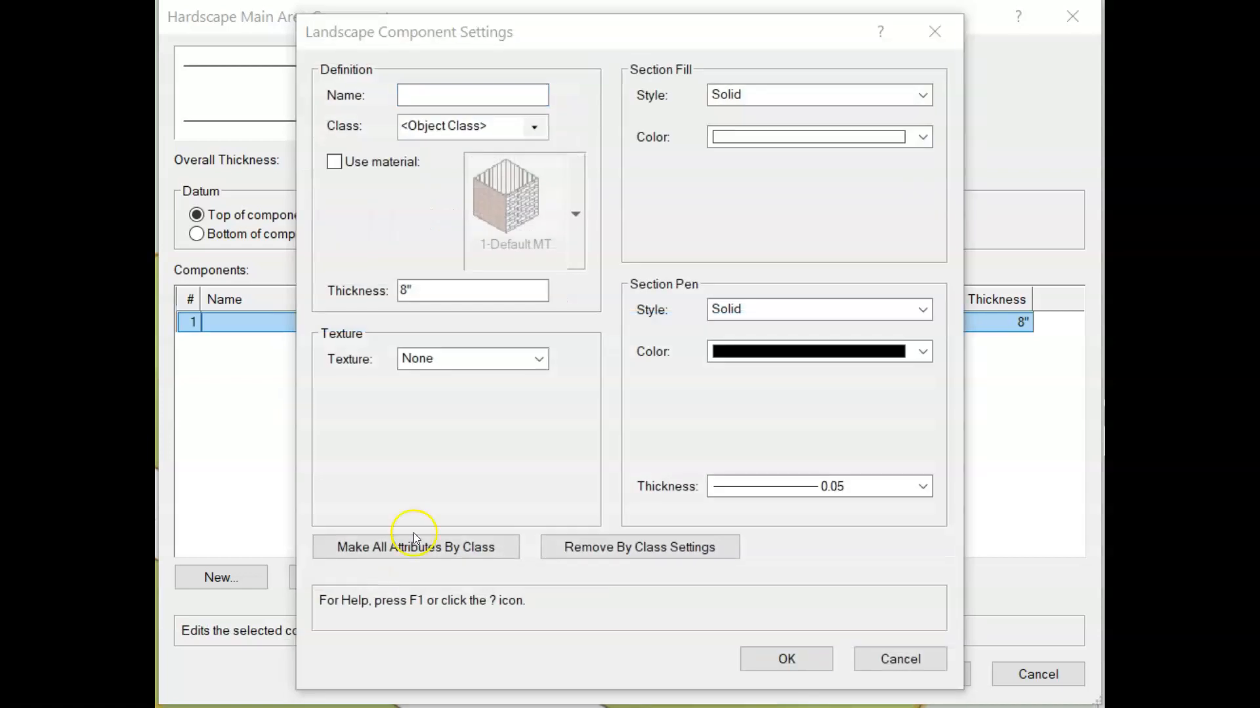
left_click(438, 287)
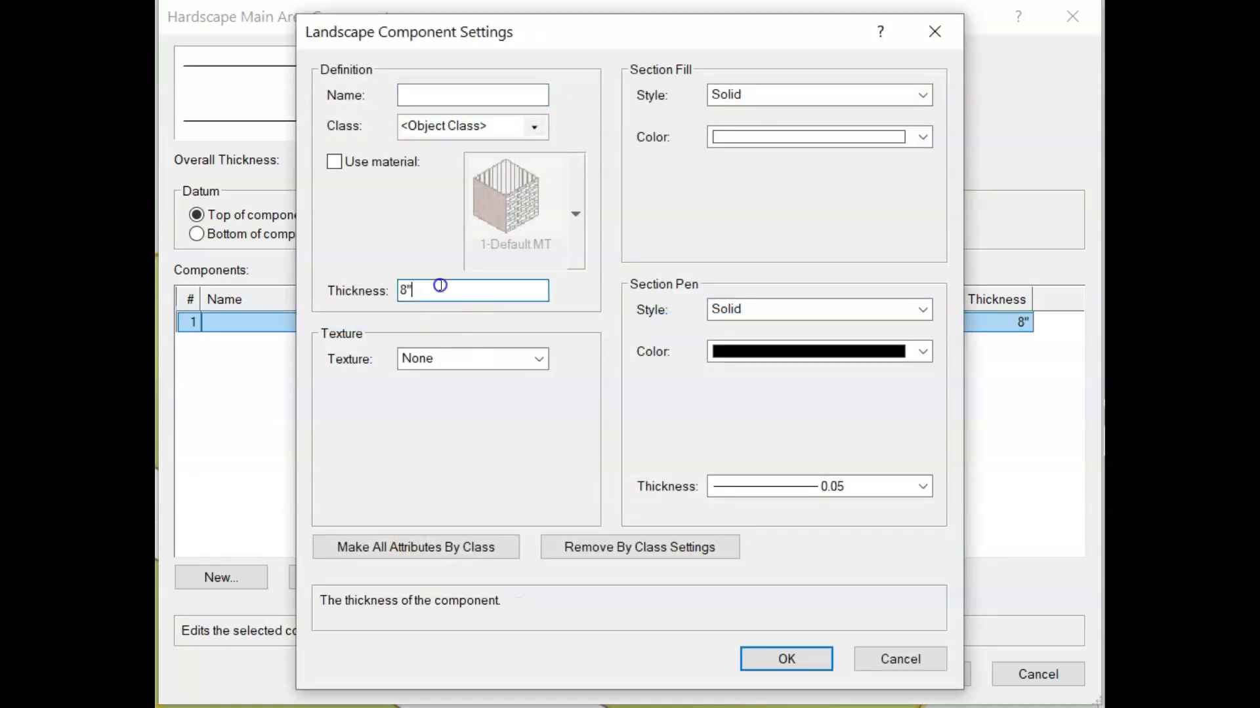
left_click(538, 358)
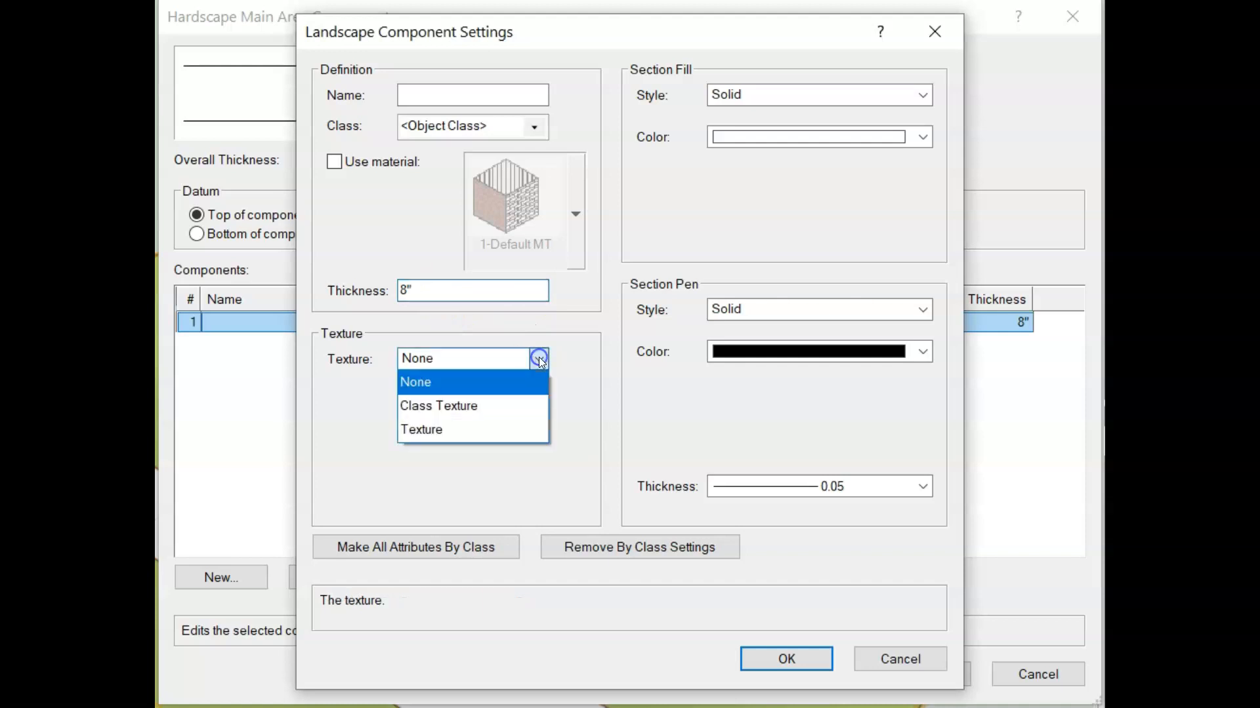
left_click(498, 431)
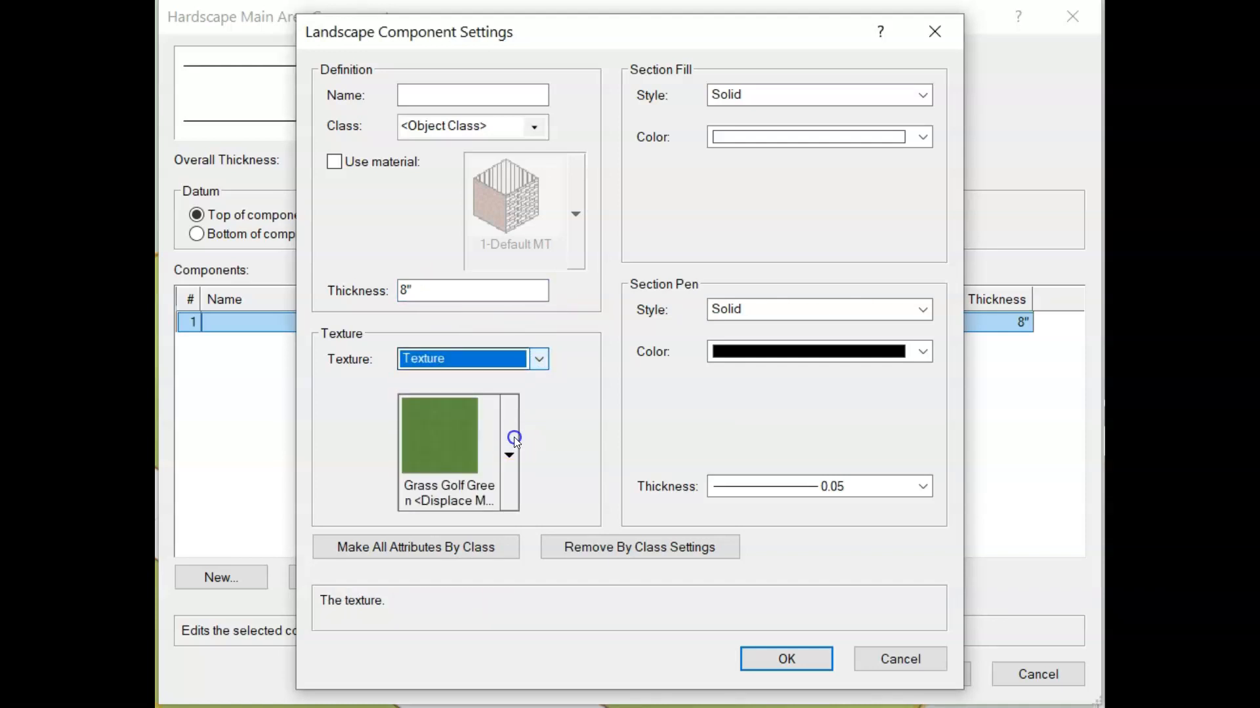
left_click(514, 437)
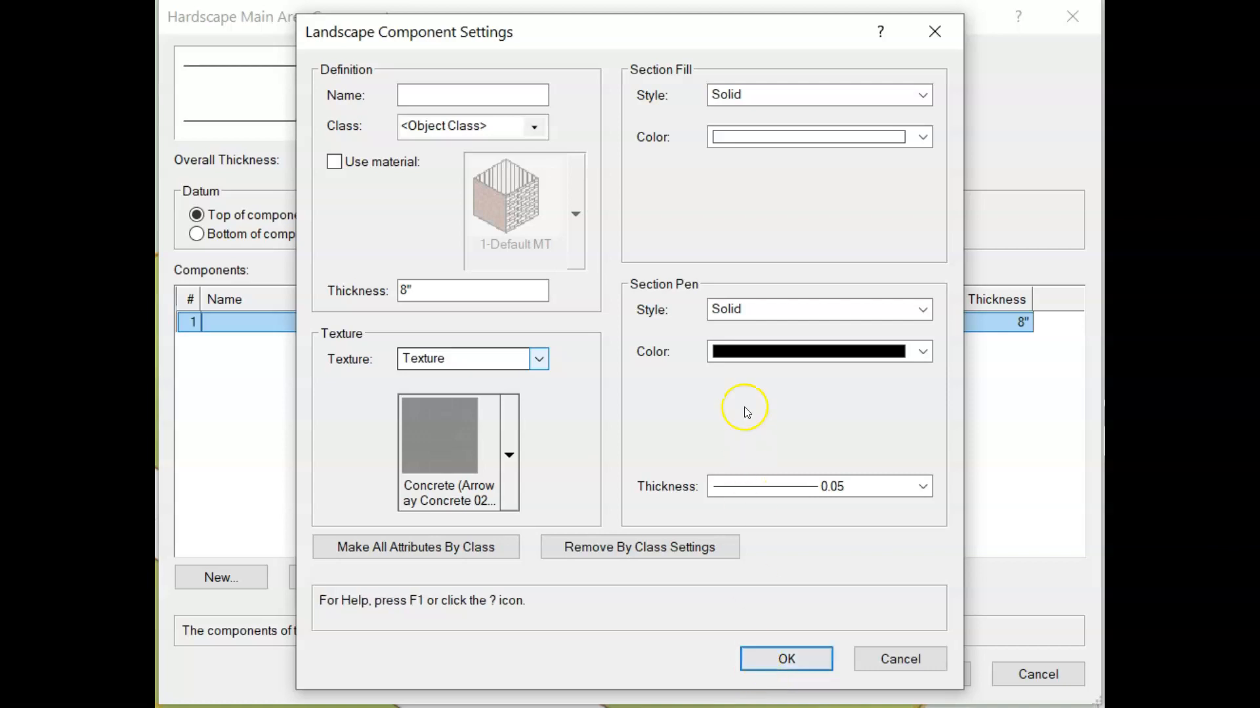
Choose a Solid section fill for the main area component and accept the component settings
left_click(798, 106)
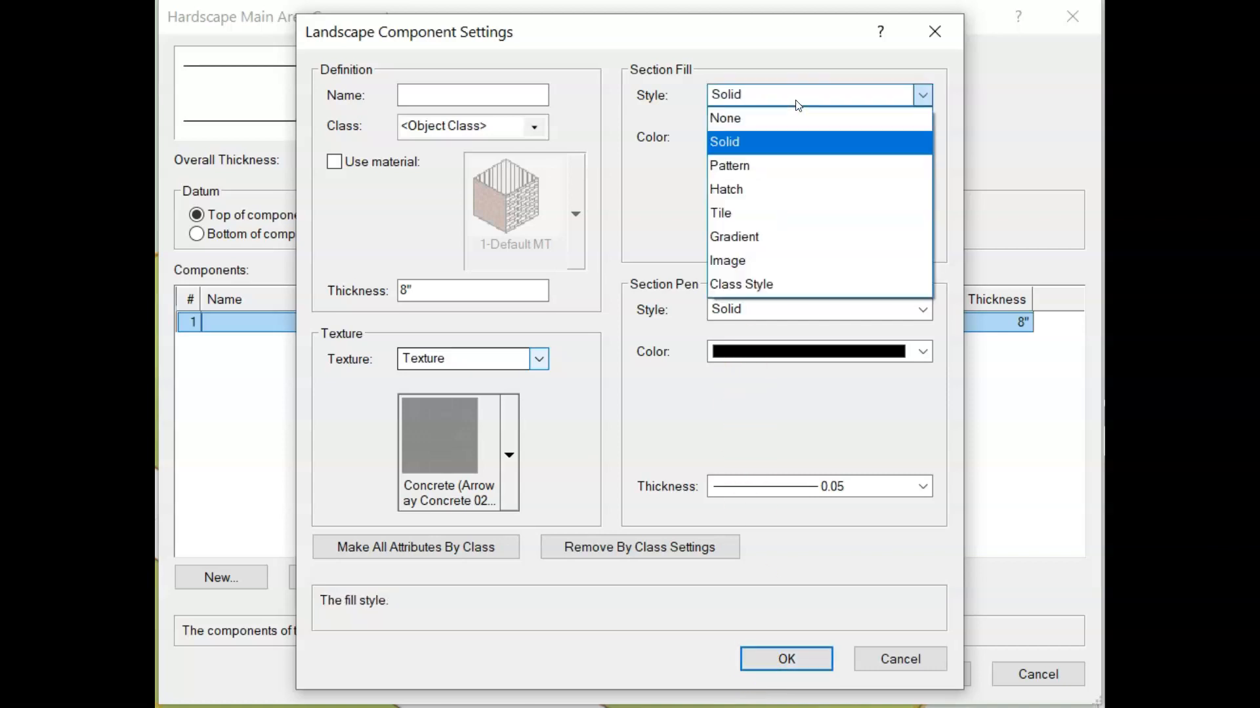
left_click(780, 136)
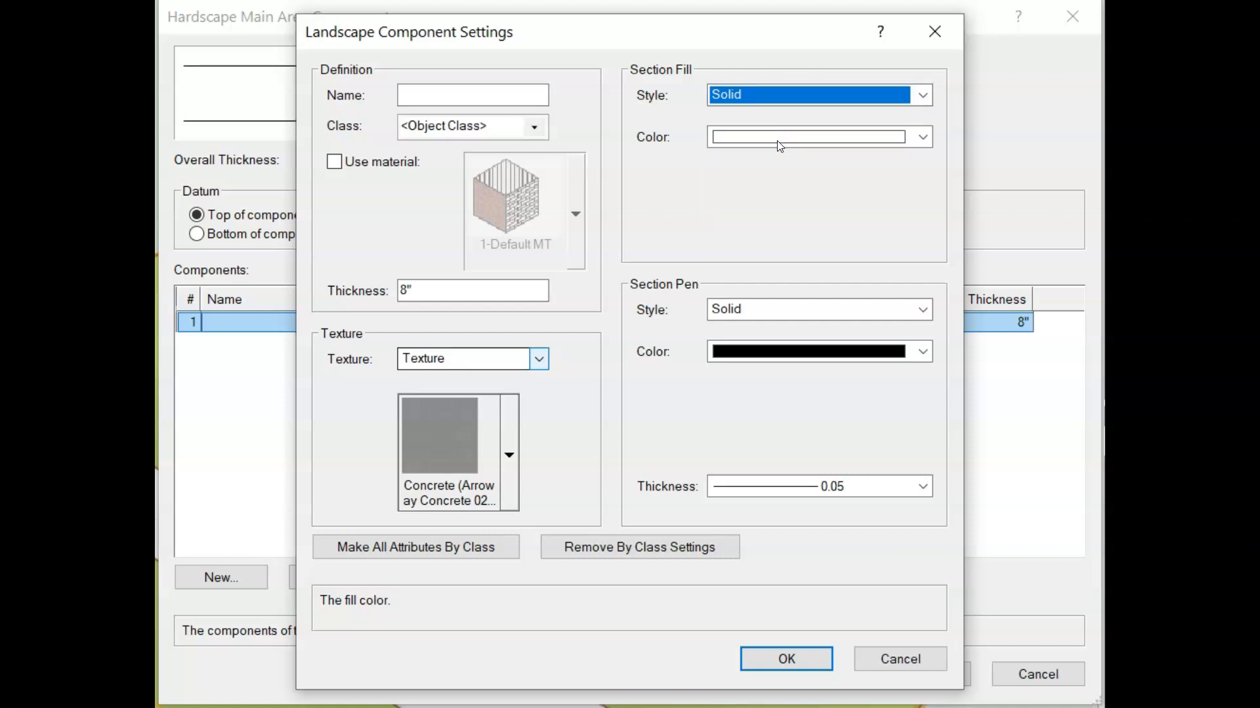
left_click(787, 658)
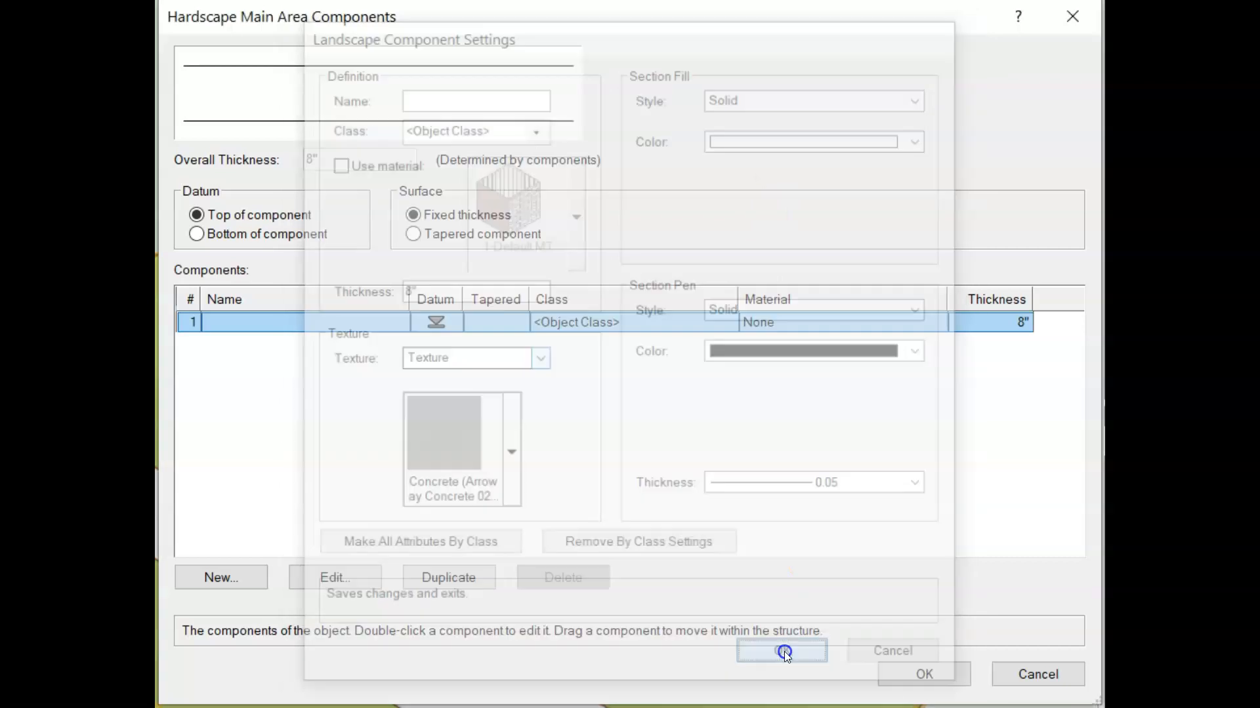
left_click(923, 668)
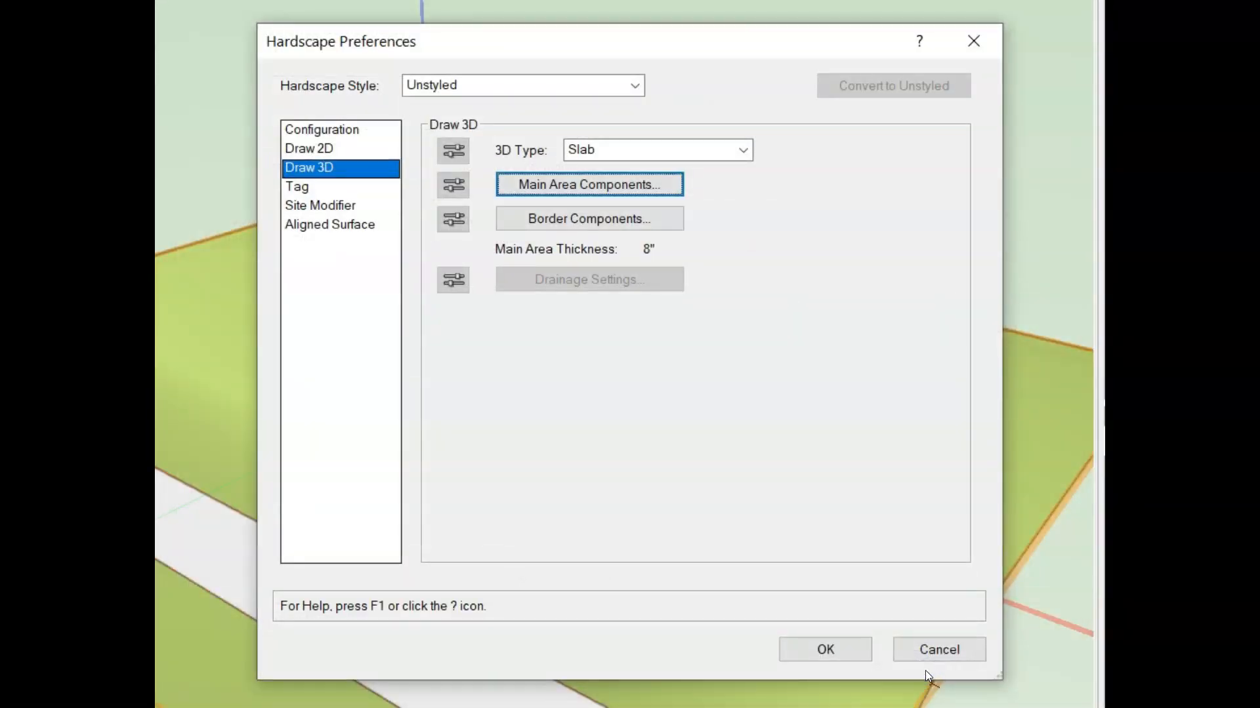
Set the hardscape's site modifier to Modifier at the top and finish creating the hardscape
left_click(366, 207)
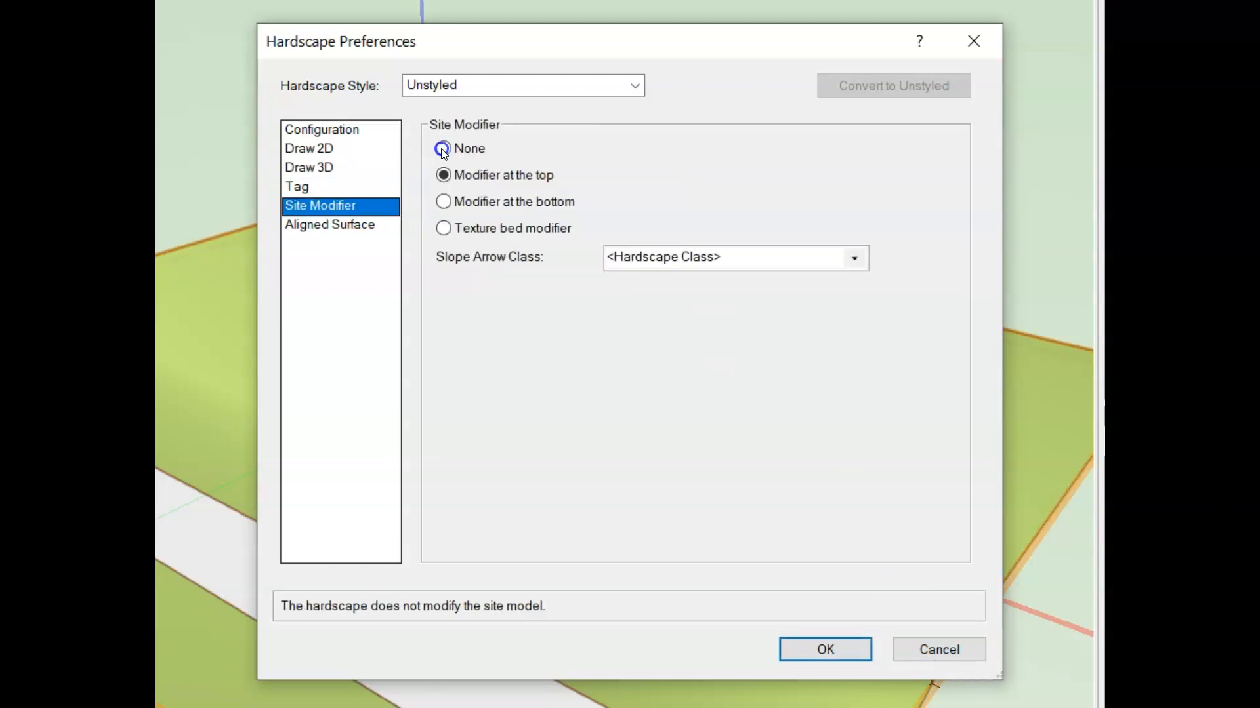
left_click(444, 176)
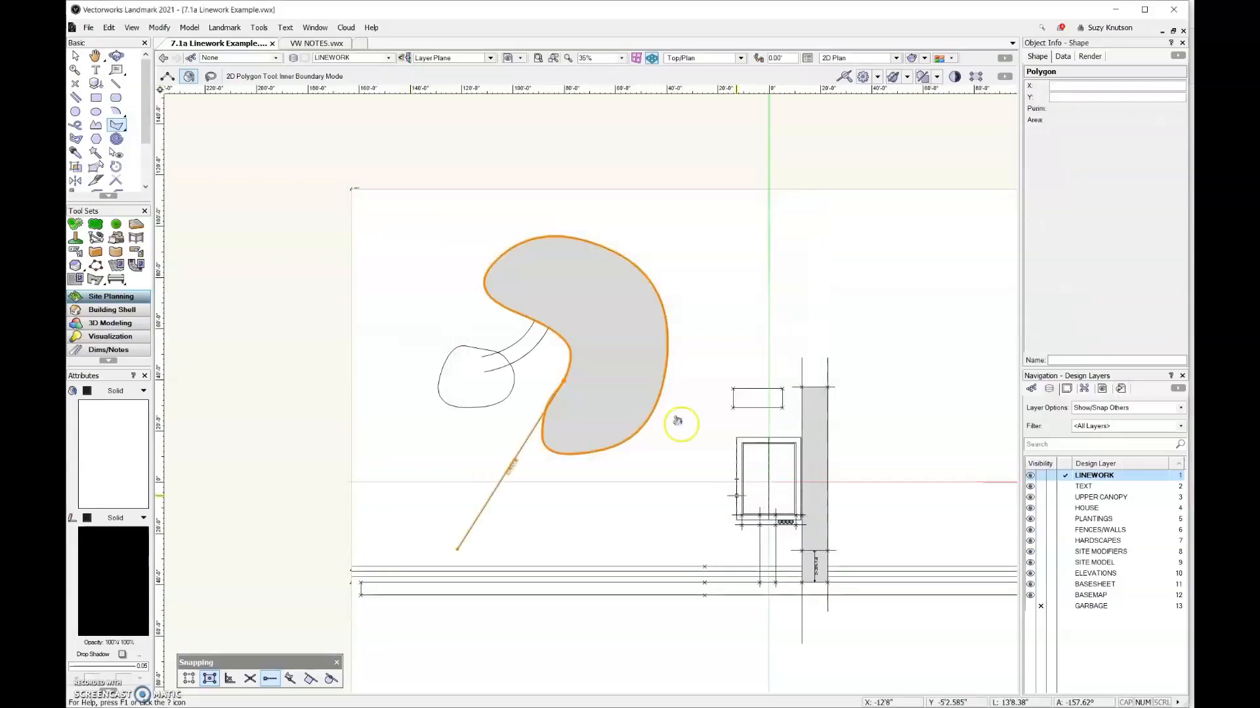
Set the kidney hardscape's slope definition to None and deselect it
left_click_drag(1181, 131, 1181, 188)
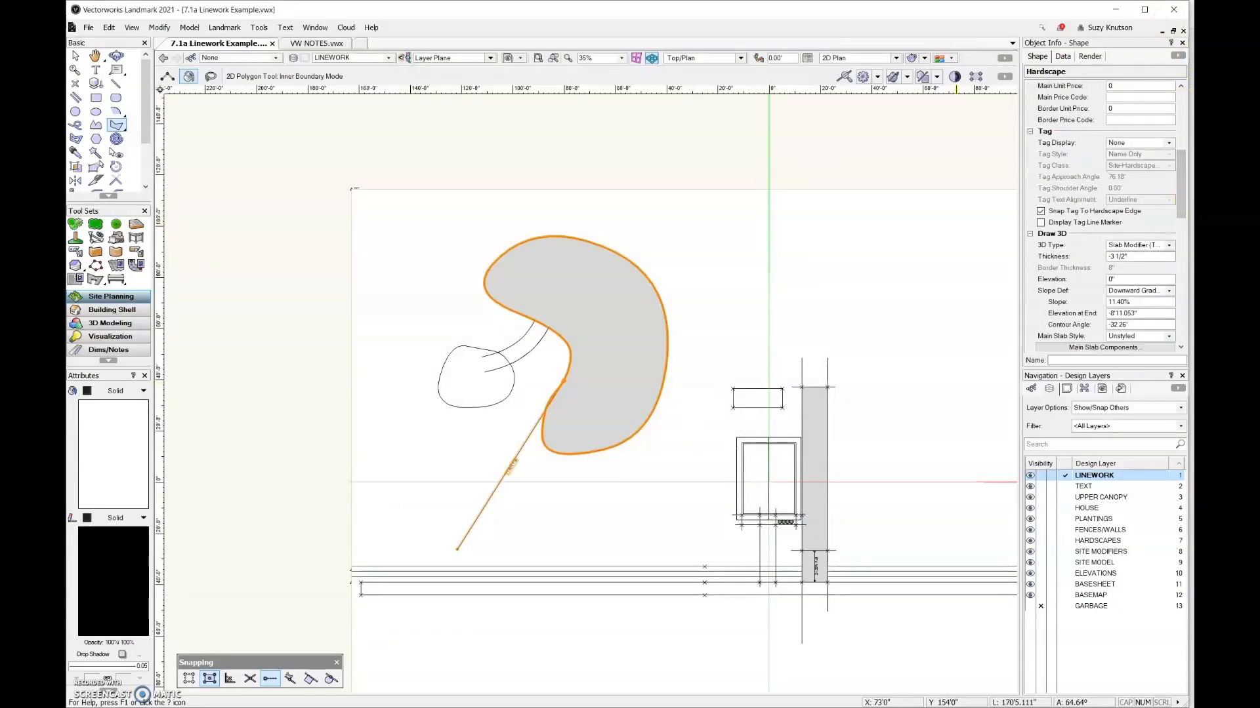
left_click(1168, 292)
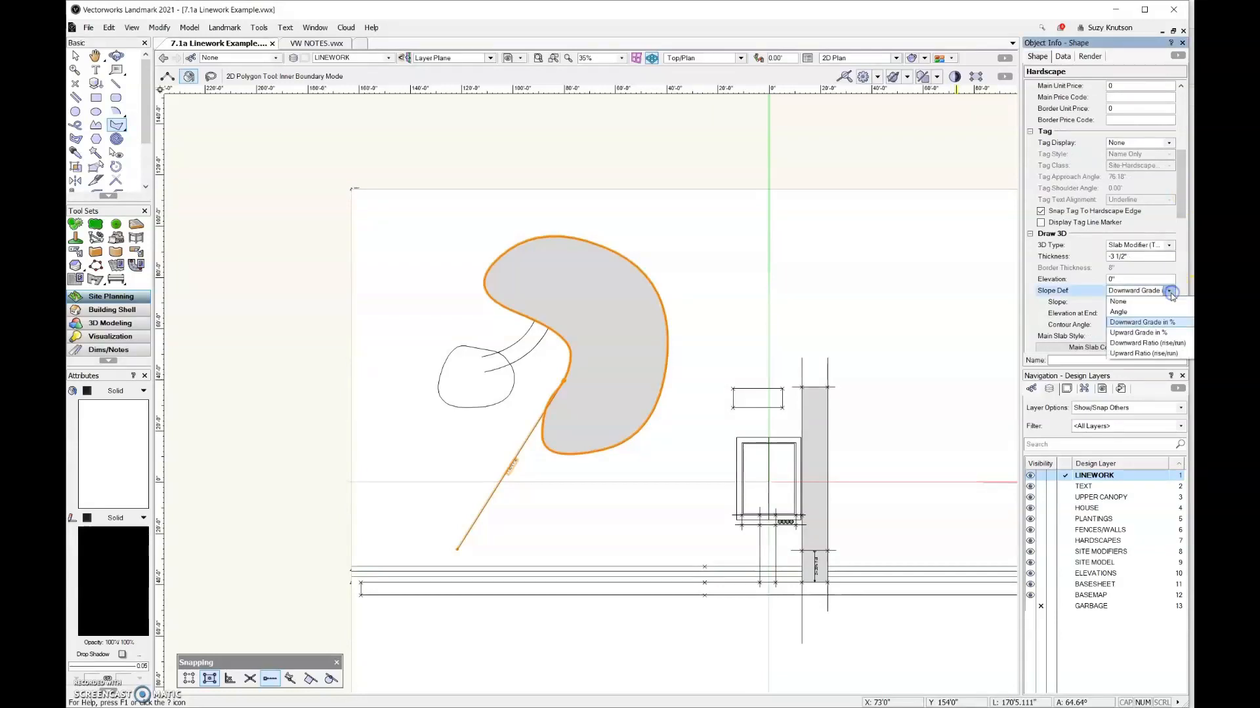
left_click(1170, 301)
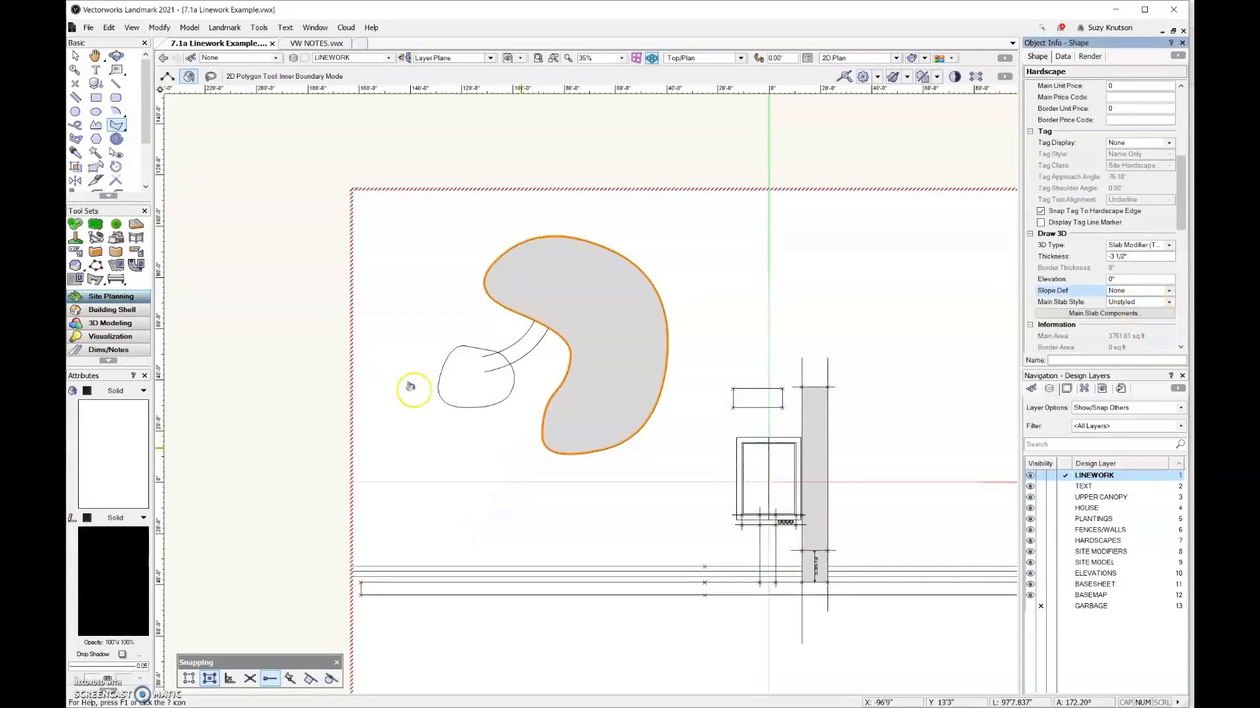
left_click(76, 56)
left_click(197, 386)
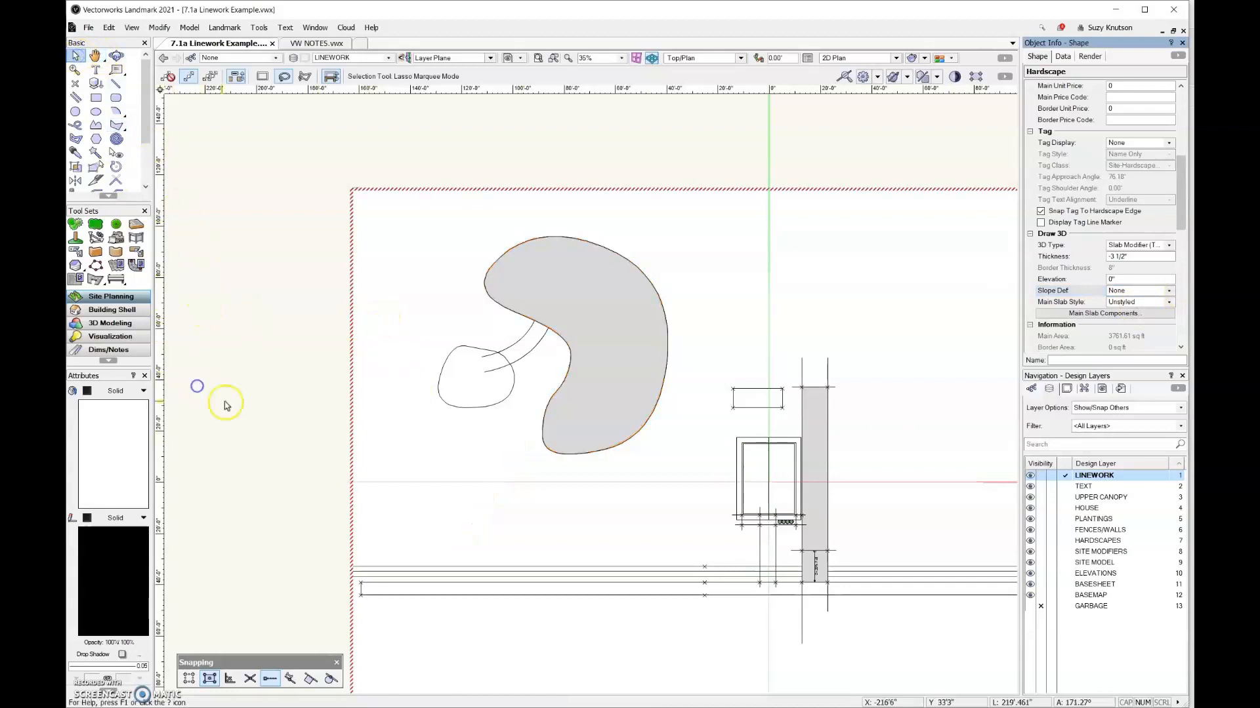
Create a closed polygon from the inner boundary of the small rounded shape beside the kidney hardscape
left_click(440, 401)
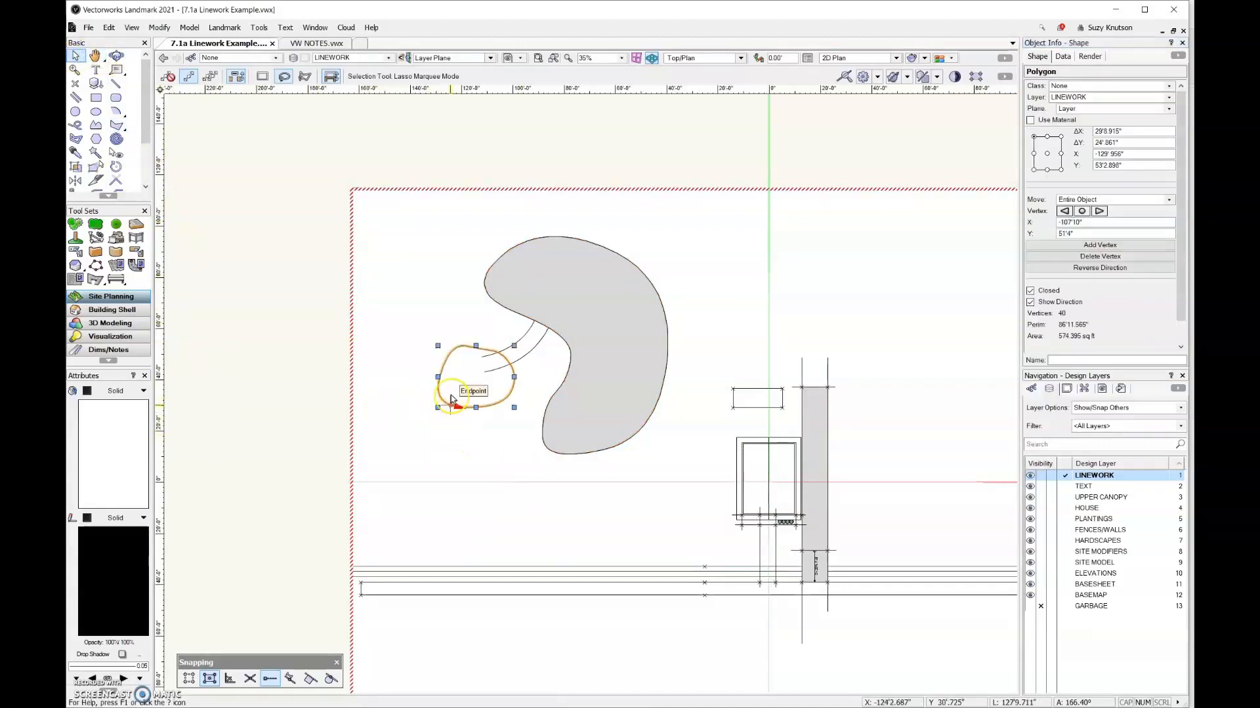
left_click(116, 124)
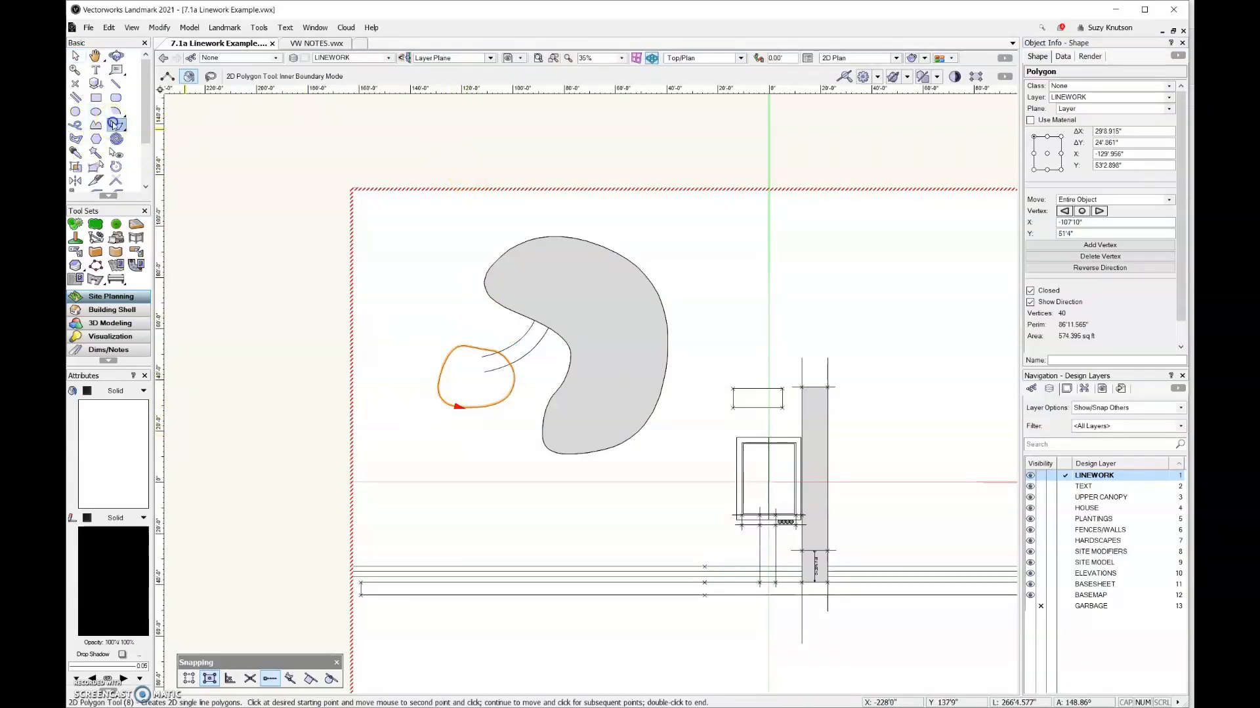
left_click(487, 381)
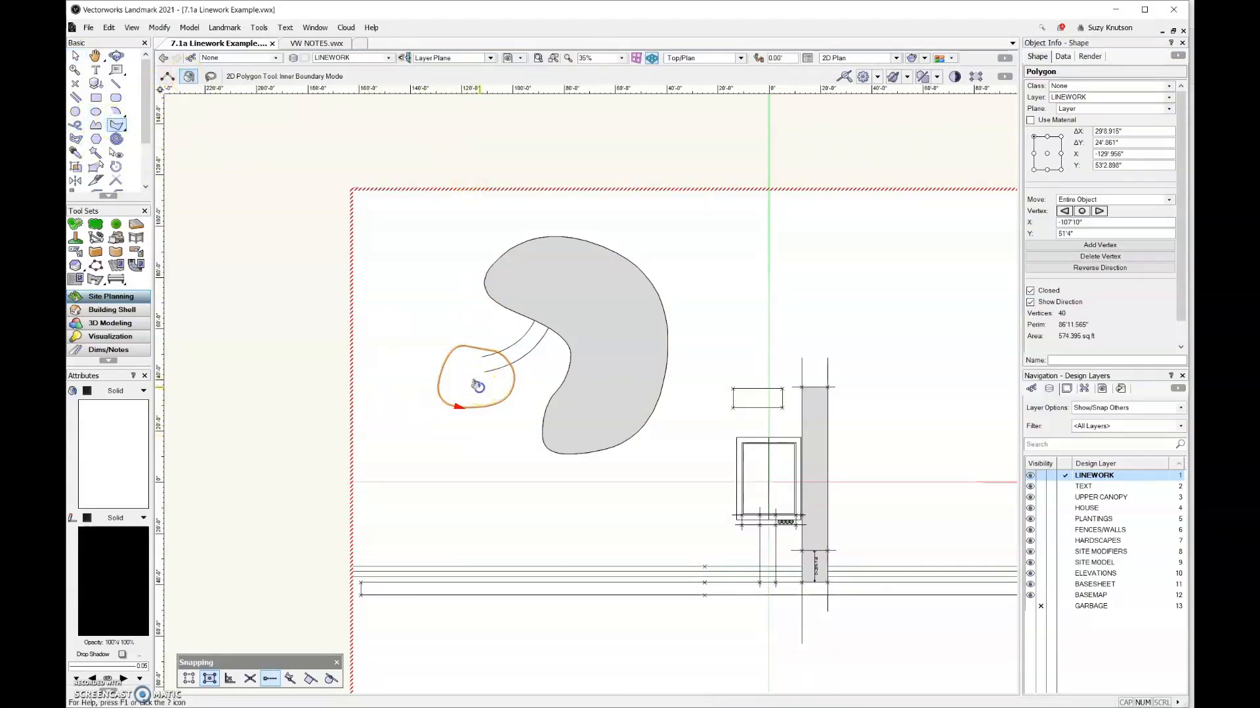
Convert the small rounded polygon into a hardscape object, deleting the source shape
left_click(227, 29)
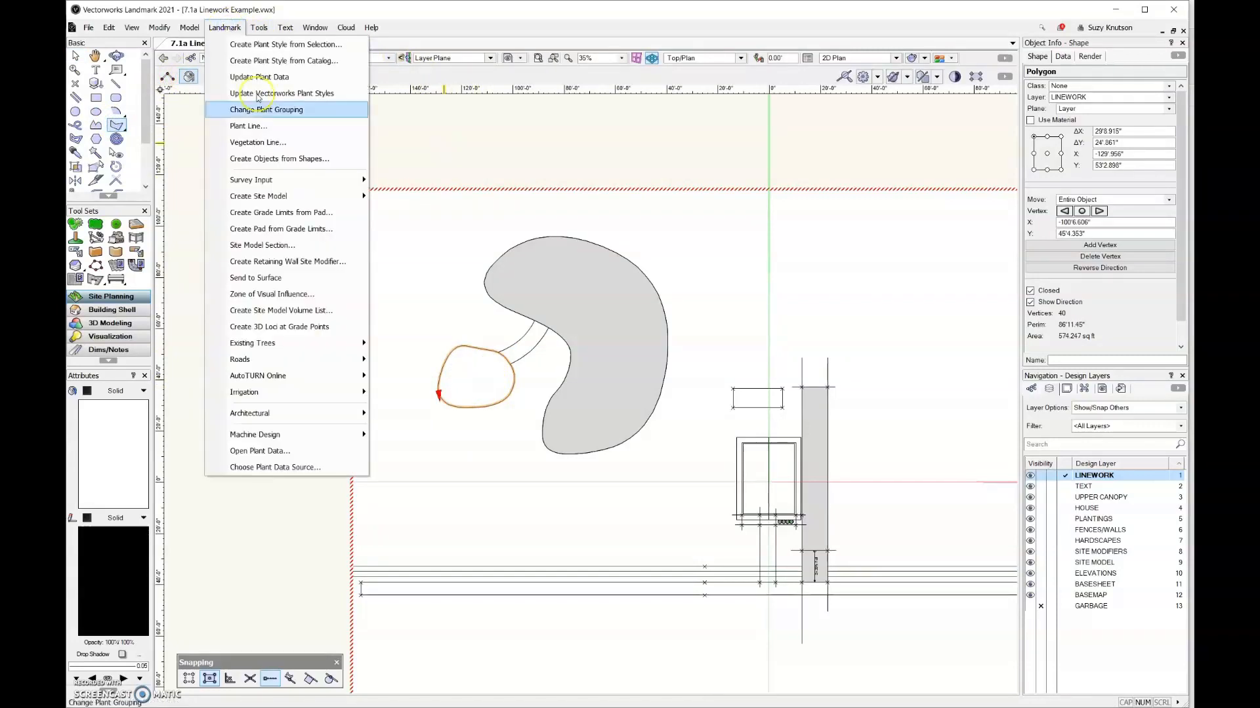
left_click(279, 158)
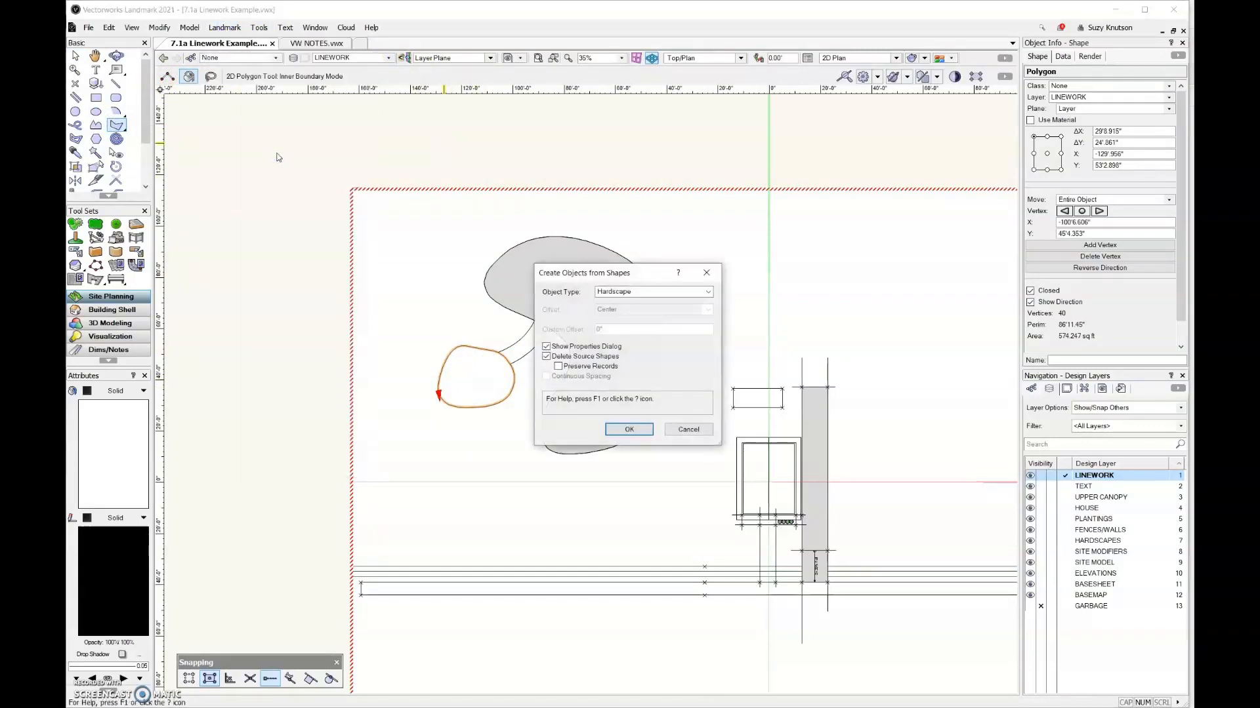
left_click(546, 347)
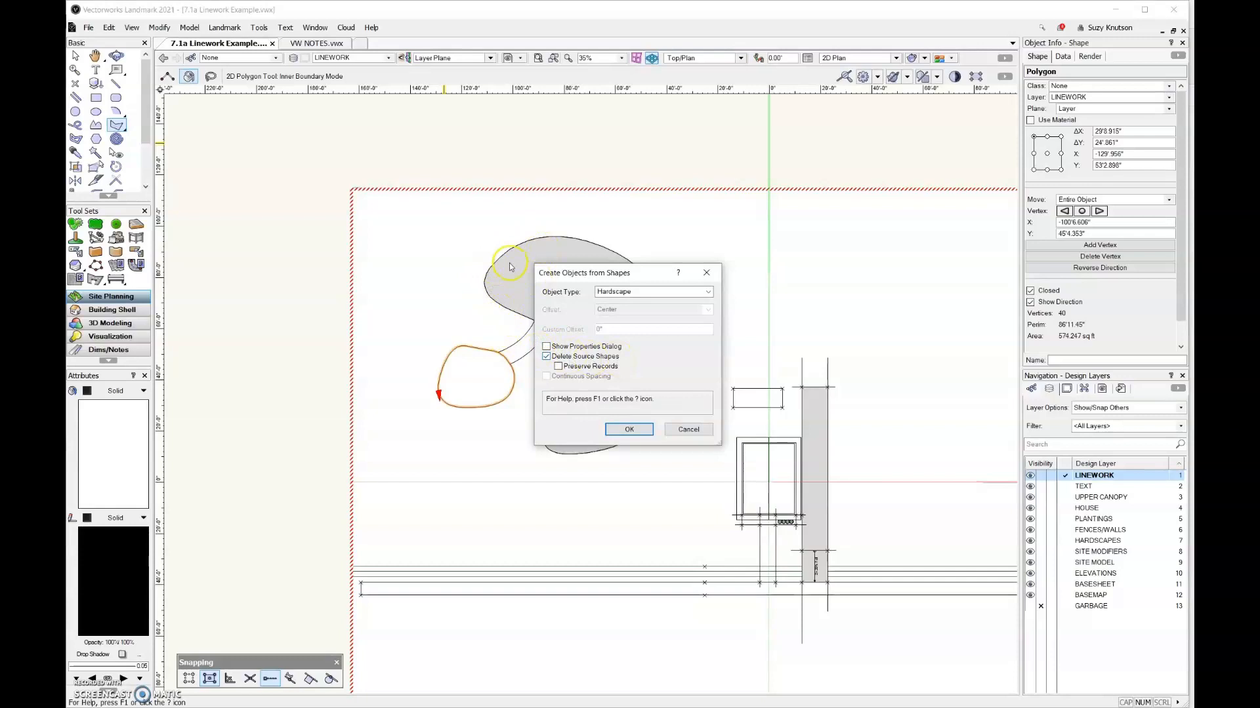
left_click(643, 429)
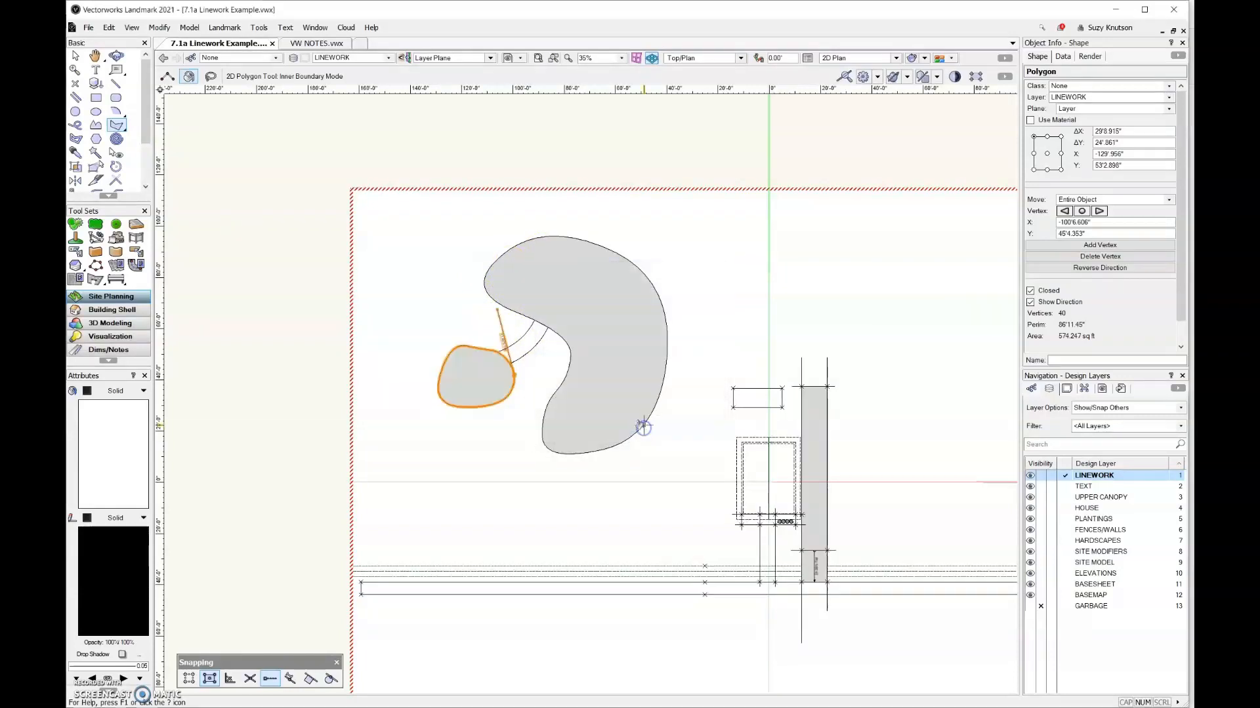
Set the small rounded hardscape's slope definition to None
left_click(1182, 225)
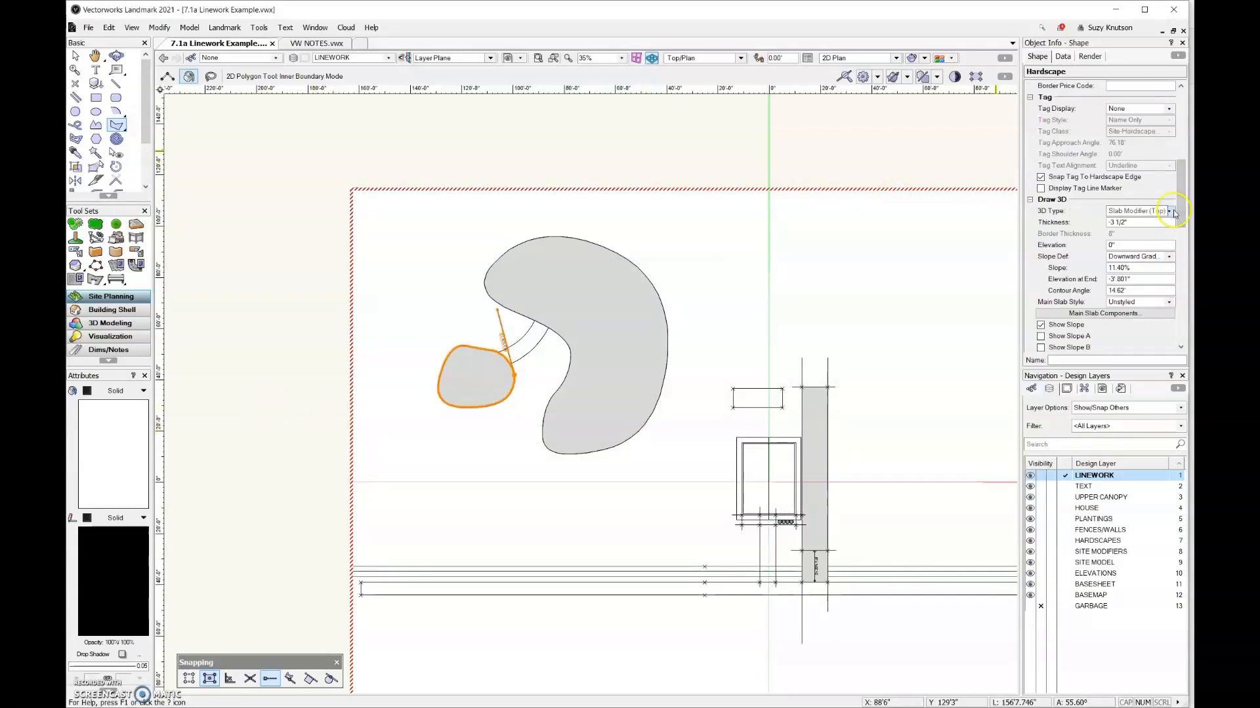
left_click(1170, 257)
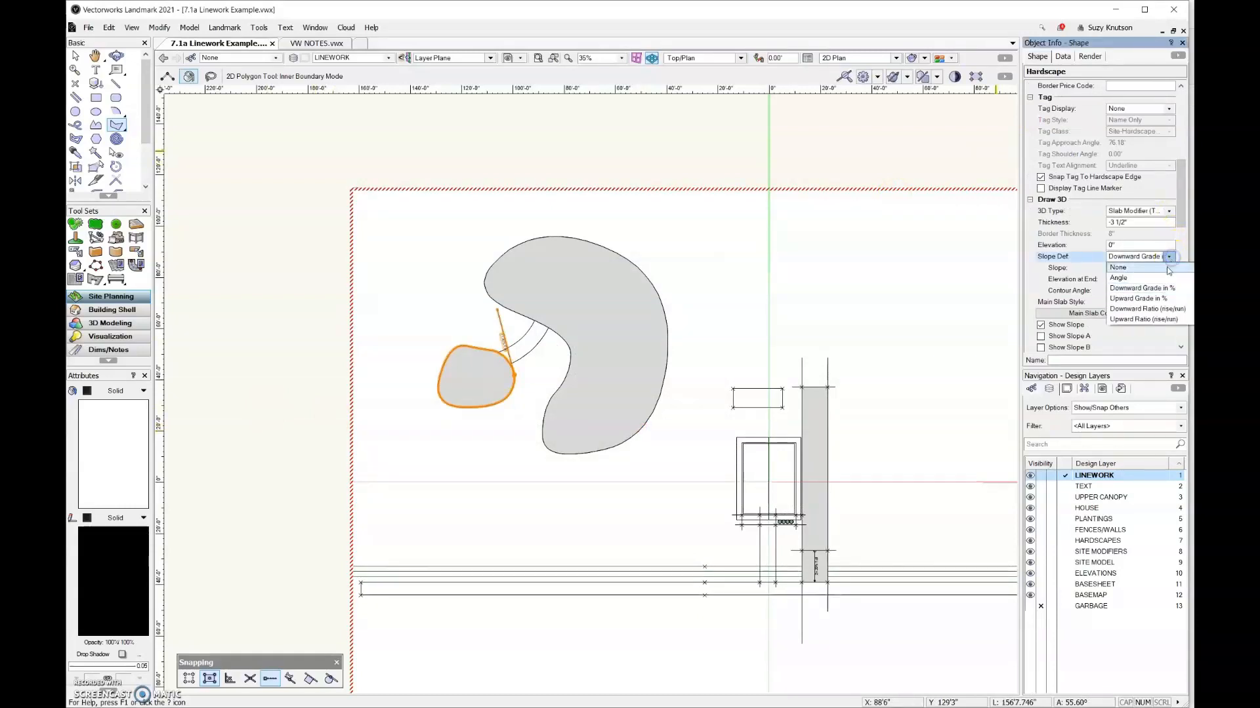
left_click(1165, 267)
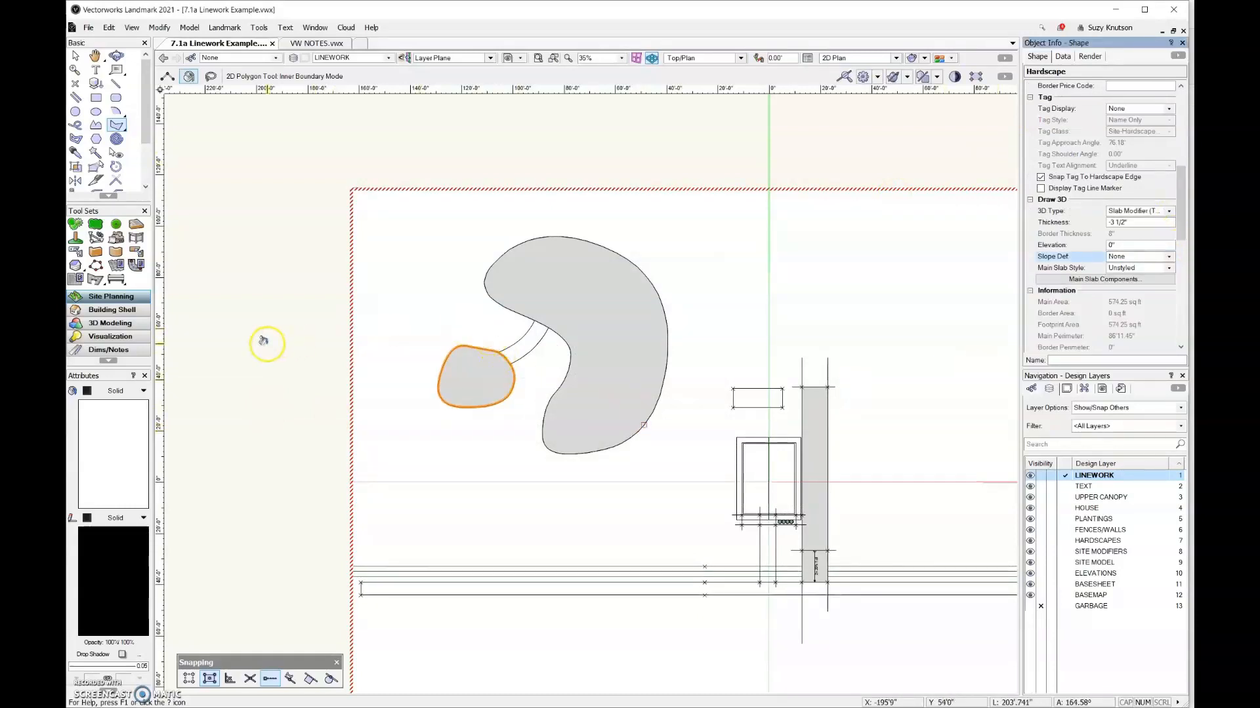
Show the site in a 3D perspective and set the small rounded hardscape's elevation to 3'
left_click(117, 56)
left_click_drag(296, 557, 825, 313)
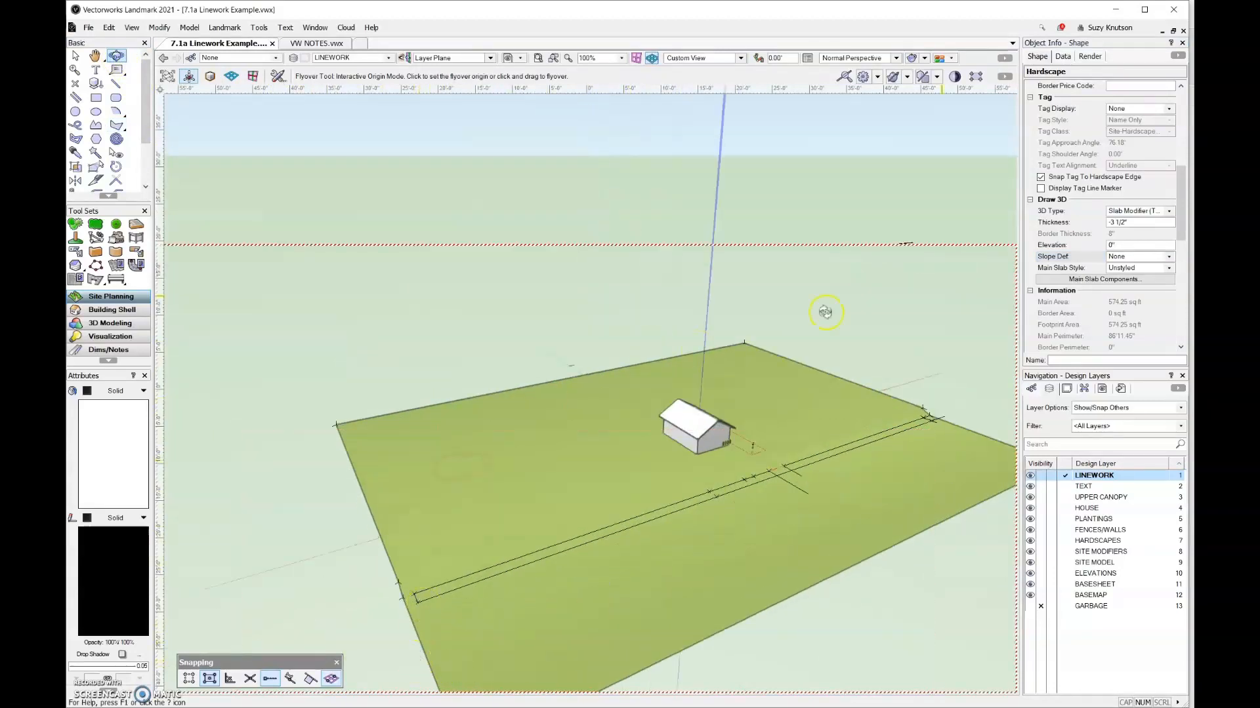
left_click(1142, 247)
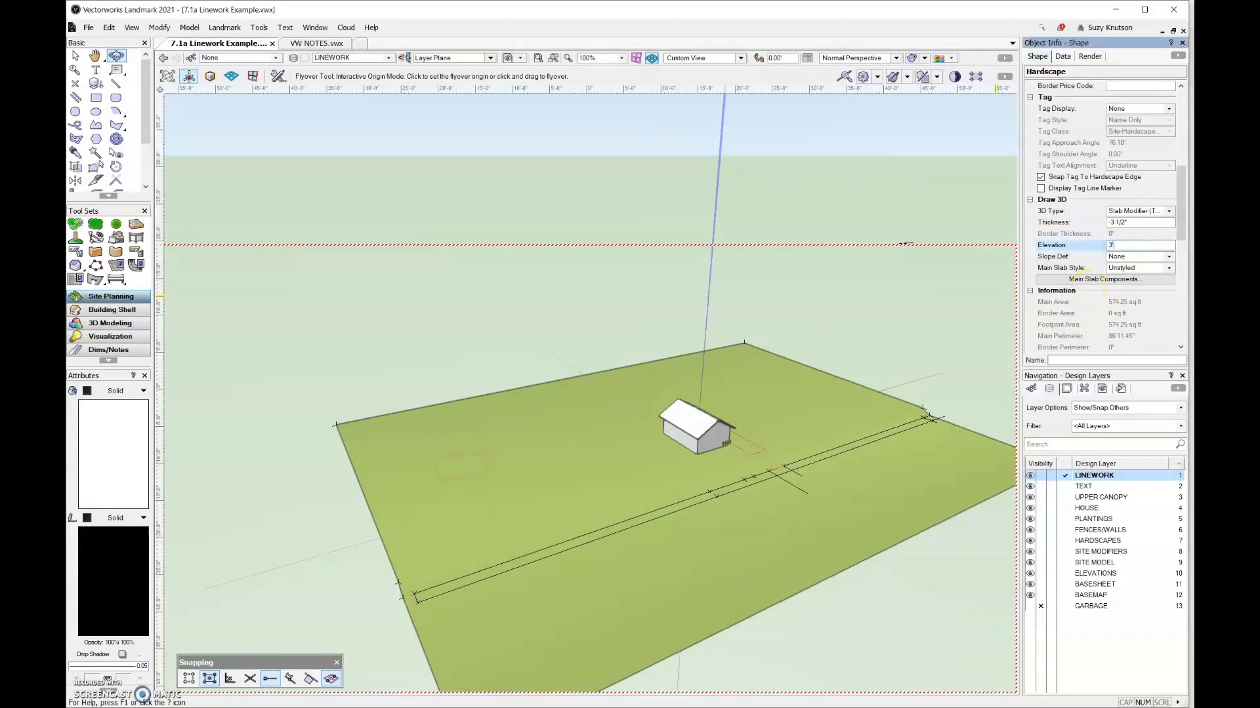
type("3'")
key("Return")
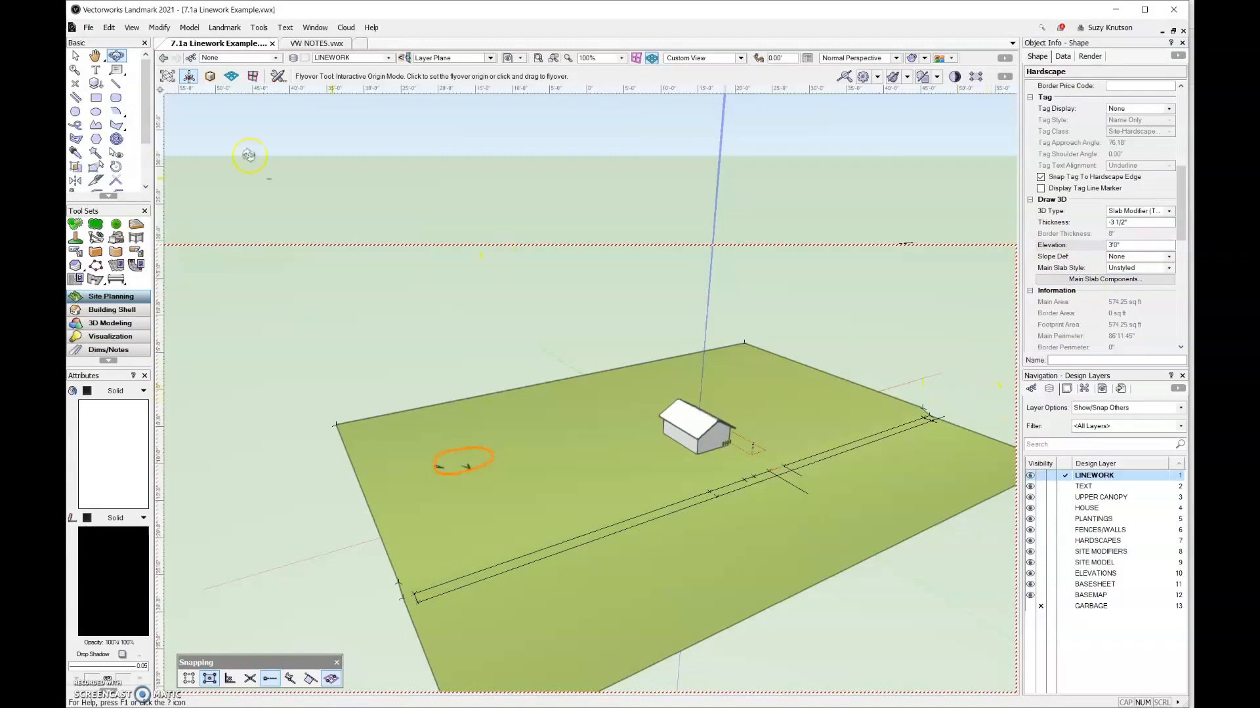
Select the kidney-shaped hardscape and set its elevation to 4'
key("x")
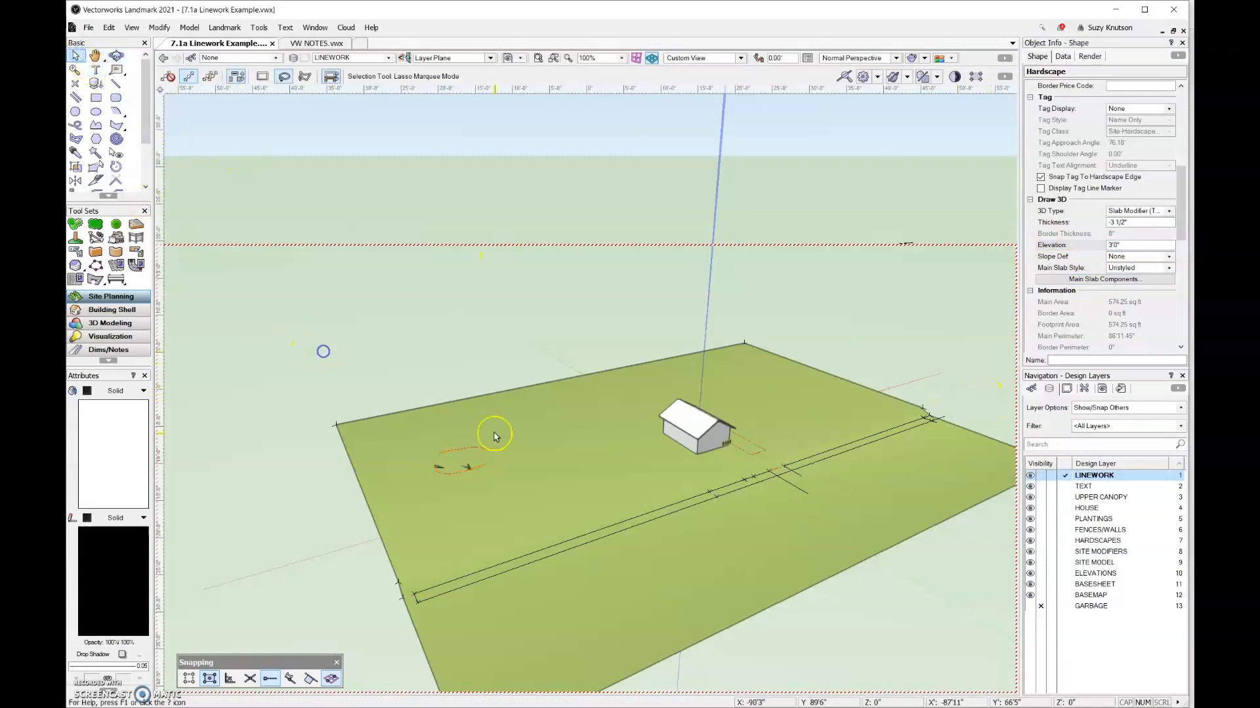
left_click(558, 471)
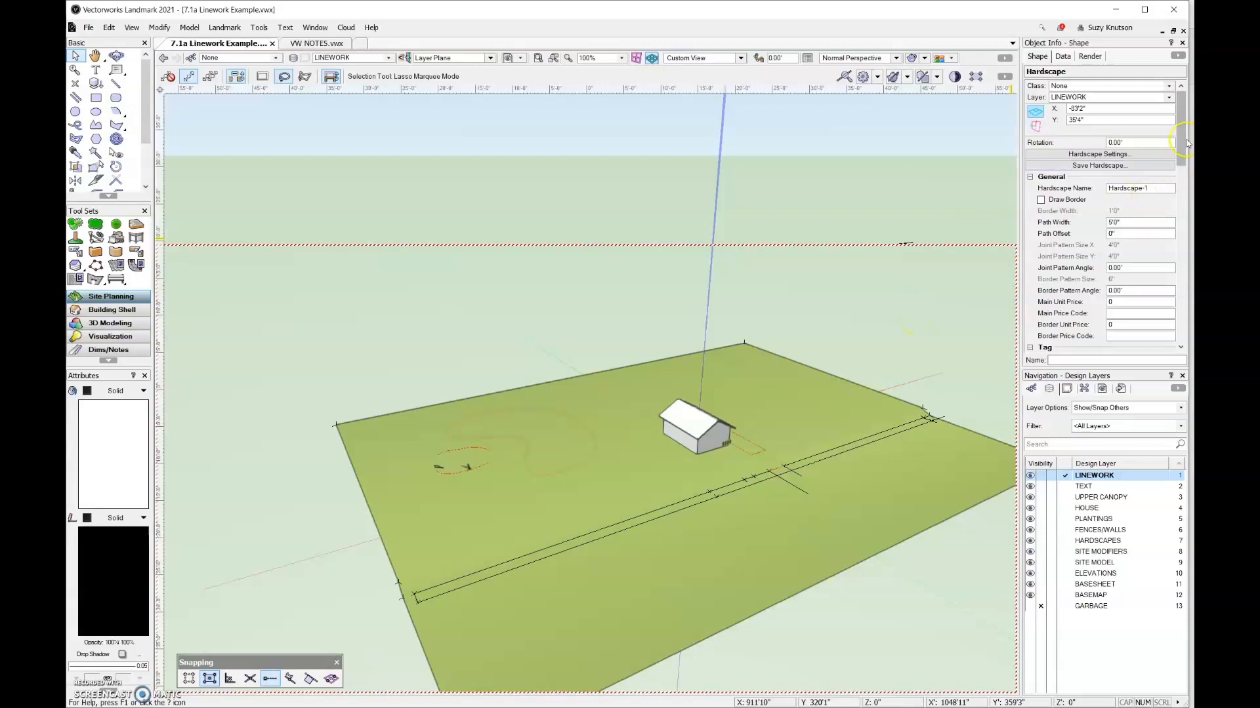
left_click_drag(1186, 139, 1188, 193)
left_click(1122, 314)
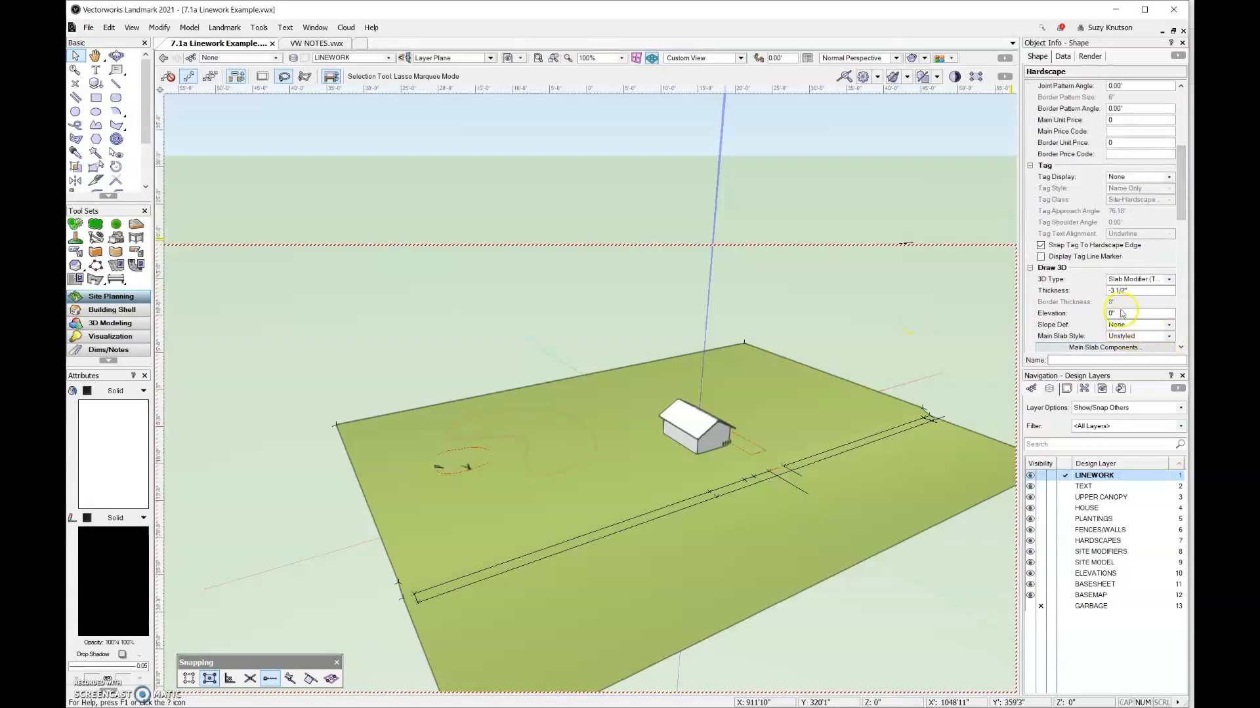
left_click(1114, 315)
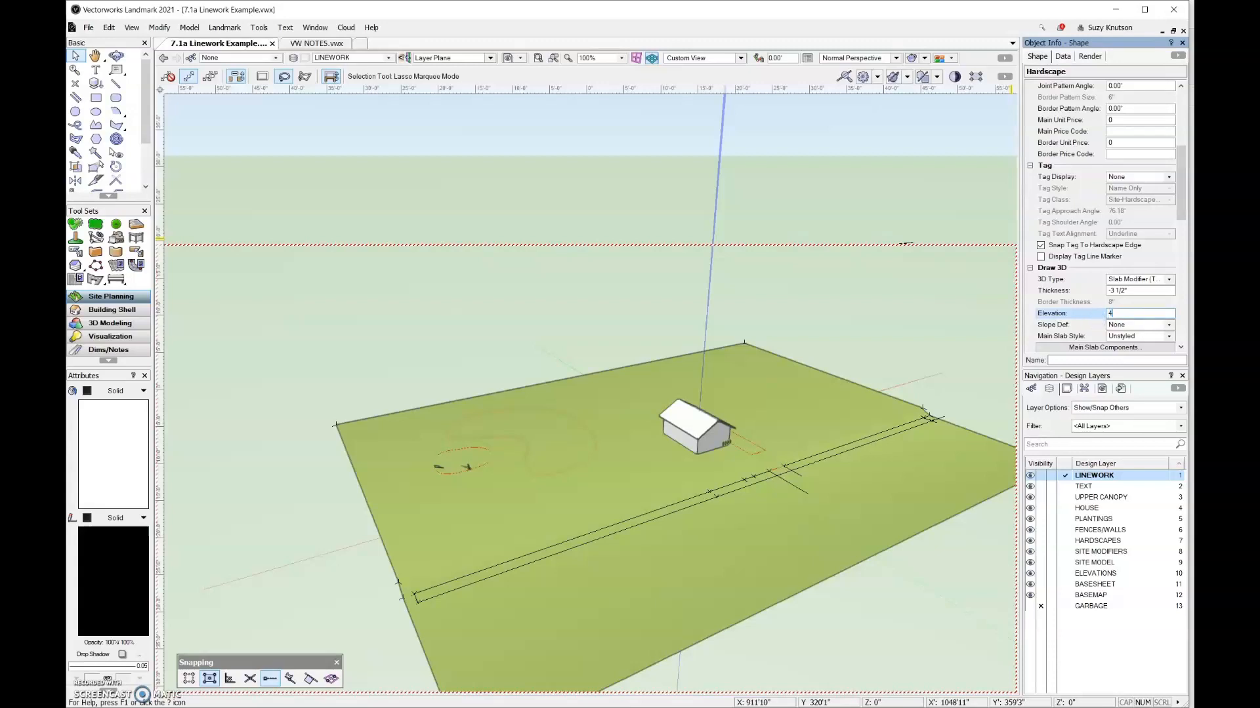
type("4'")
key("Return")
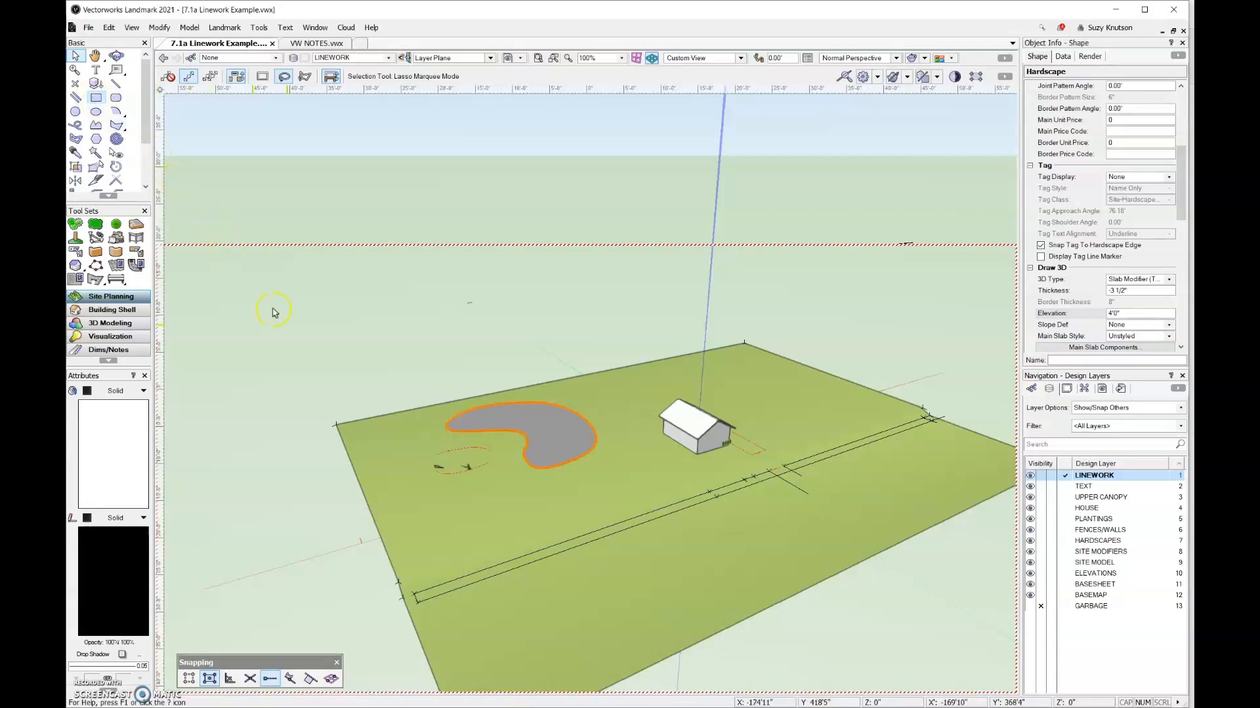
Make SITE MODEL the active layer, update the site model with the hardscape modifiers and deselect it
left_click(1089, 562)
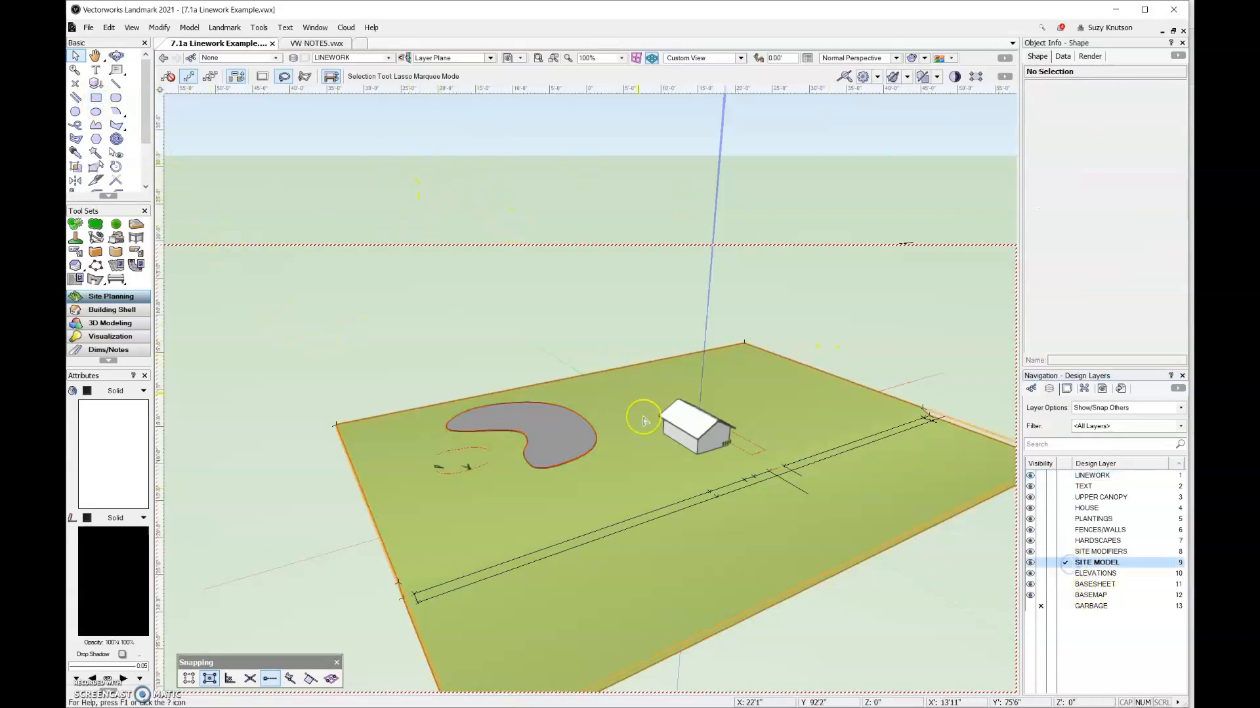
left_click(651, 528)
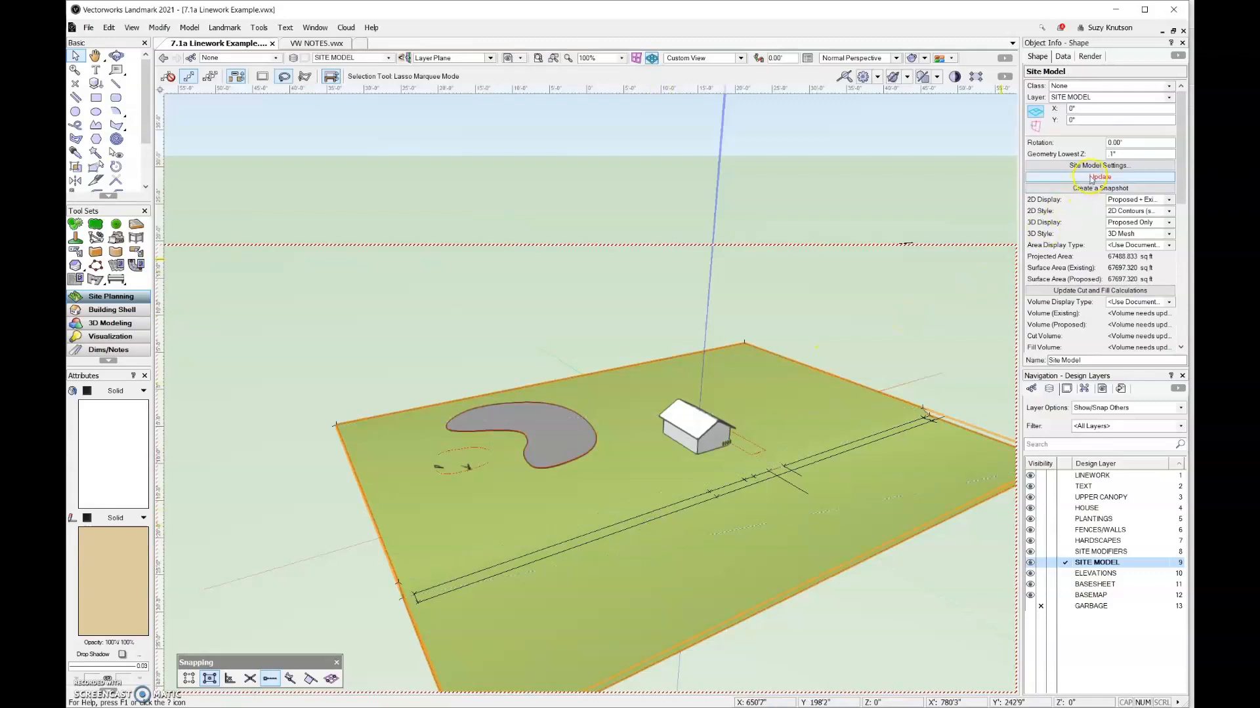
left_click(1091, 178)
scroll(487, 448, "up", 2)
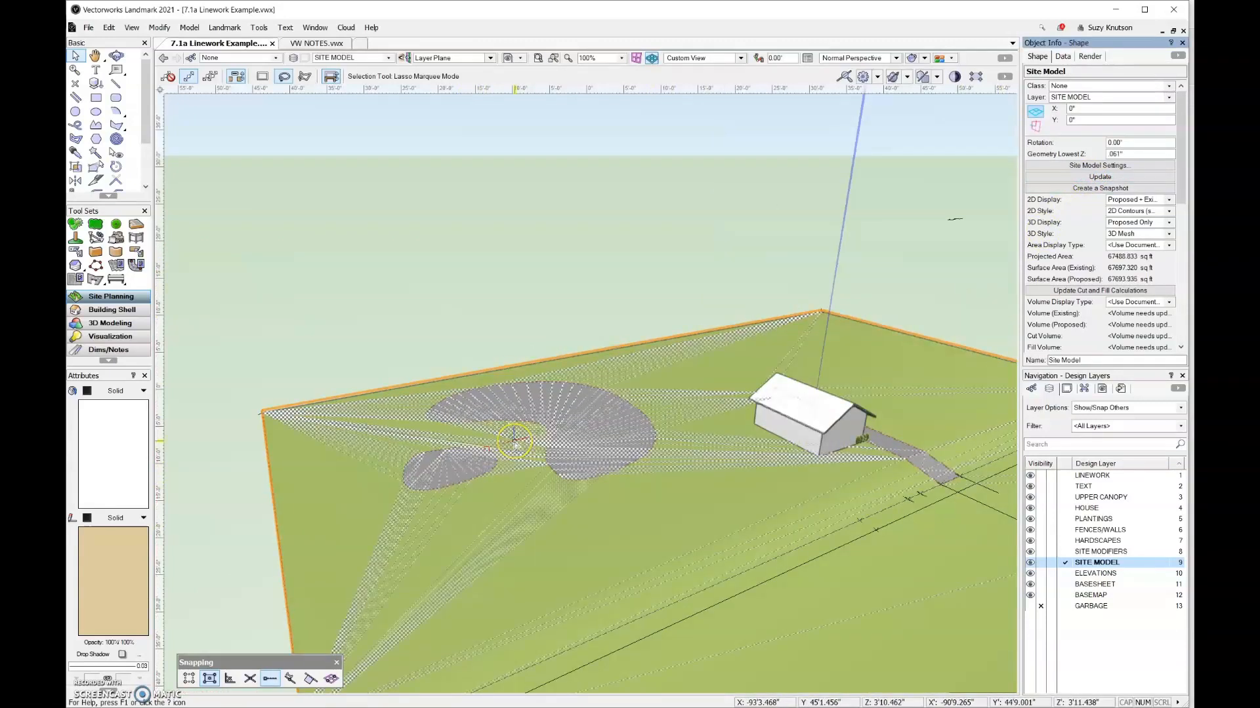
left_click(513, 335)
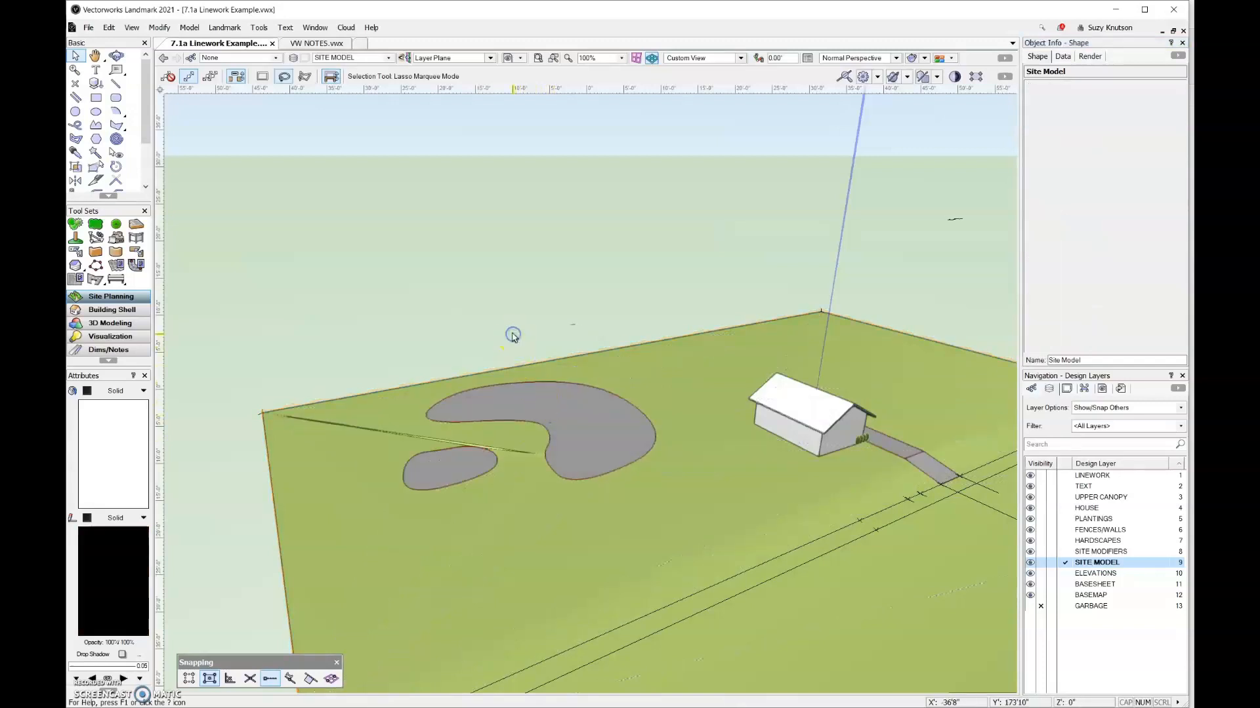
Return to Top/Plan with LINEWORK active and create a closed inner-boundary polyline for the curved path between the two hardscapes
key("F5")
left_click(1065, 478)
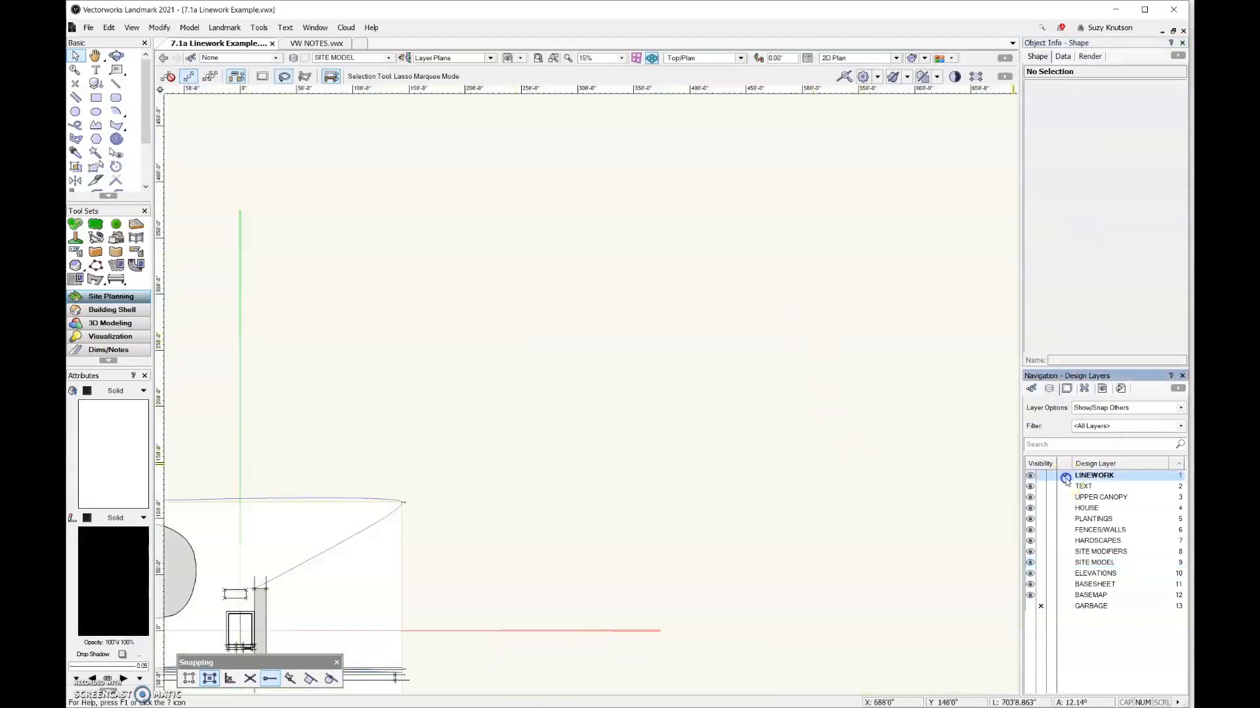
scroll(646, 451, "down", 3)
scroll(430, 464, "up", 4)
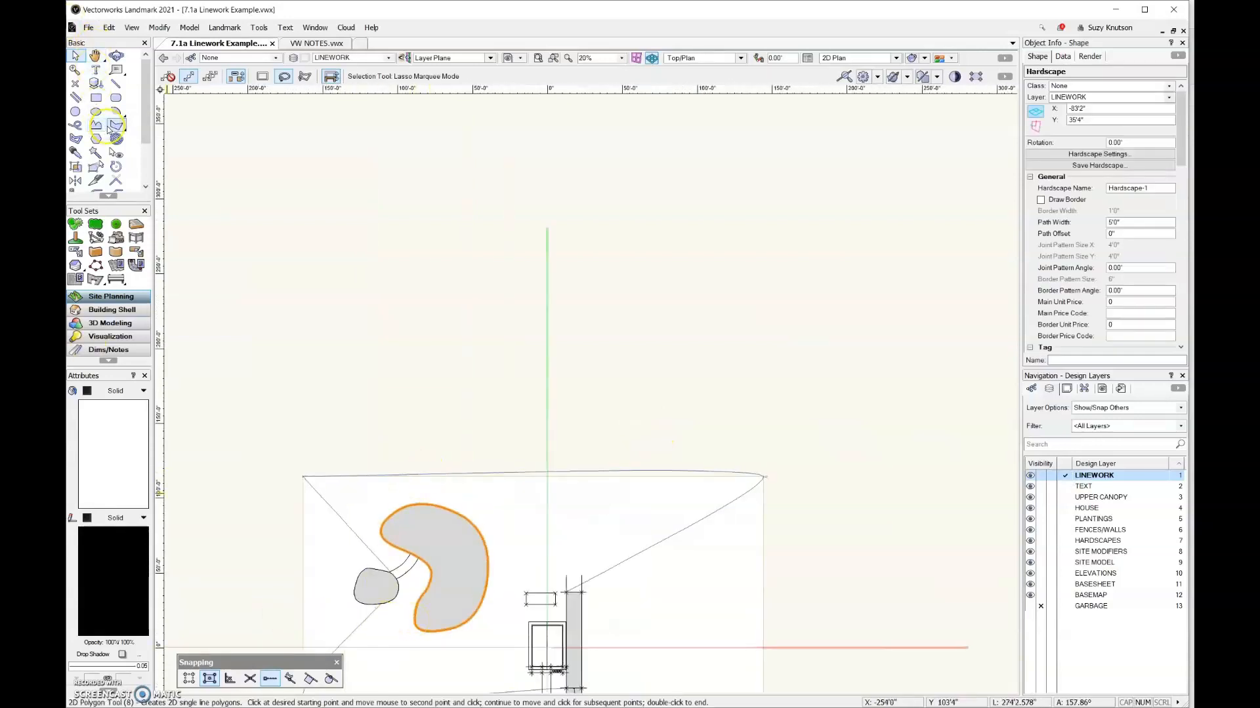
left_click(108, 129)
scroll(380, 386, "up", 2)
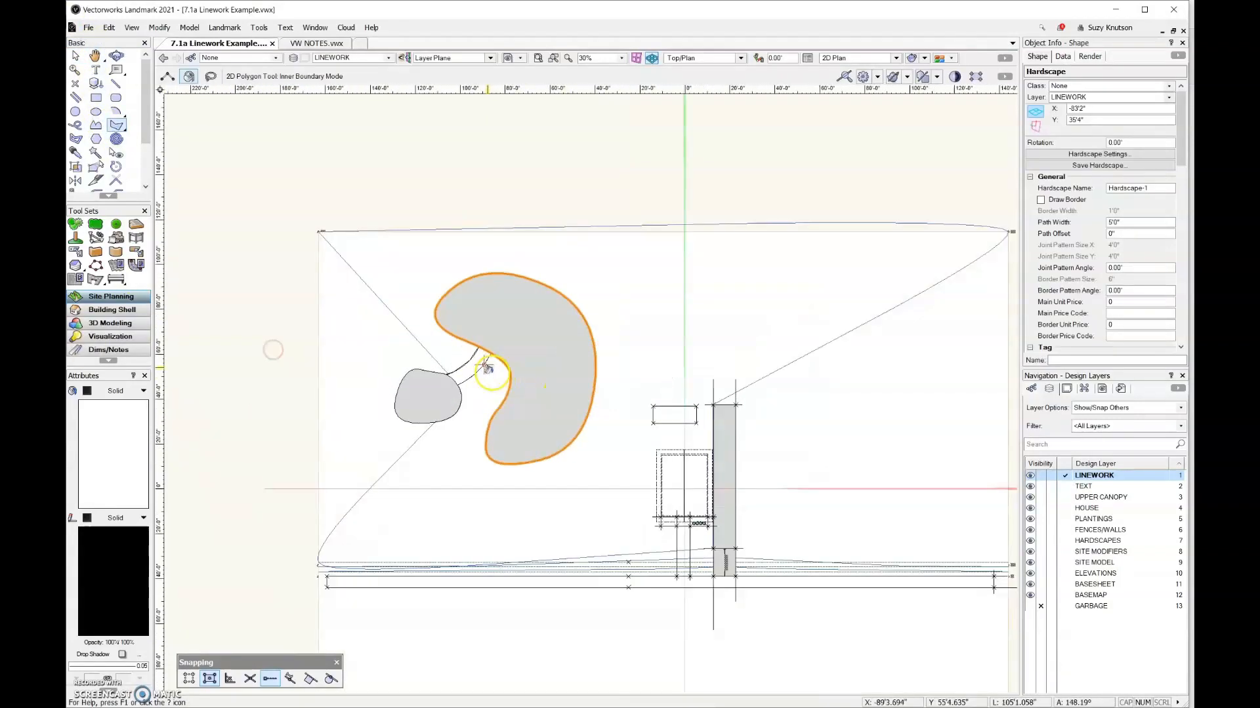
scroll(487, 367, "up", 5)
left_click(415, 369)
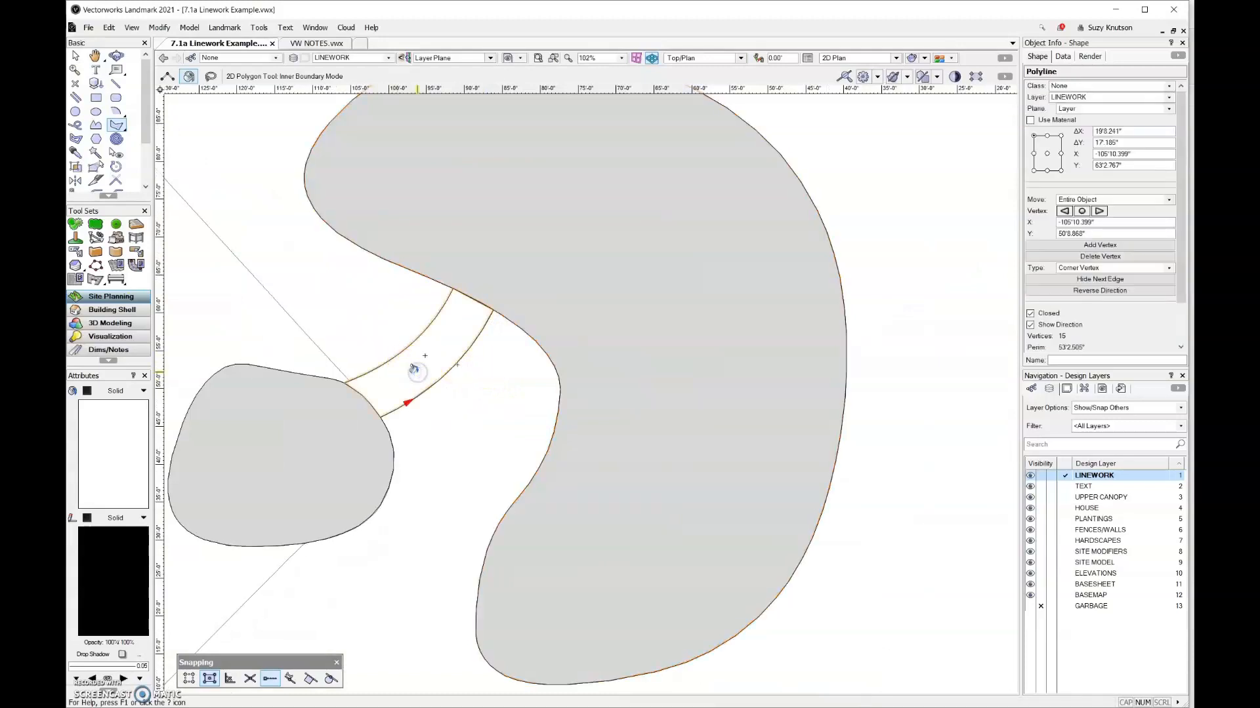
left_click(432, 301)
Convert the curved path polyline into a hardscape object, deleting the source shape
key("x")
left_click(225, 27)
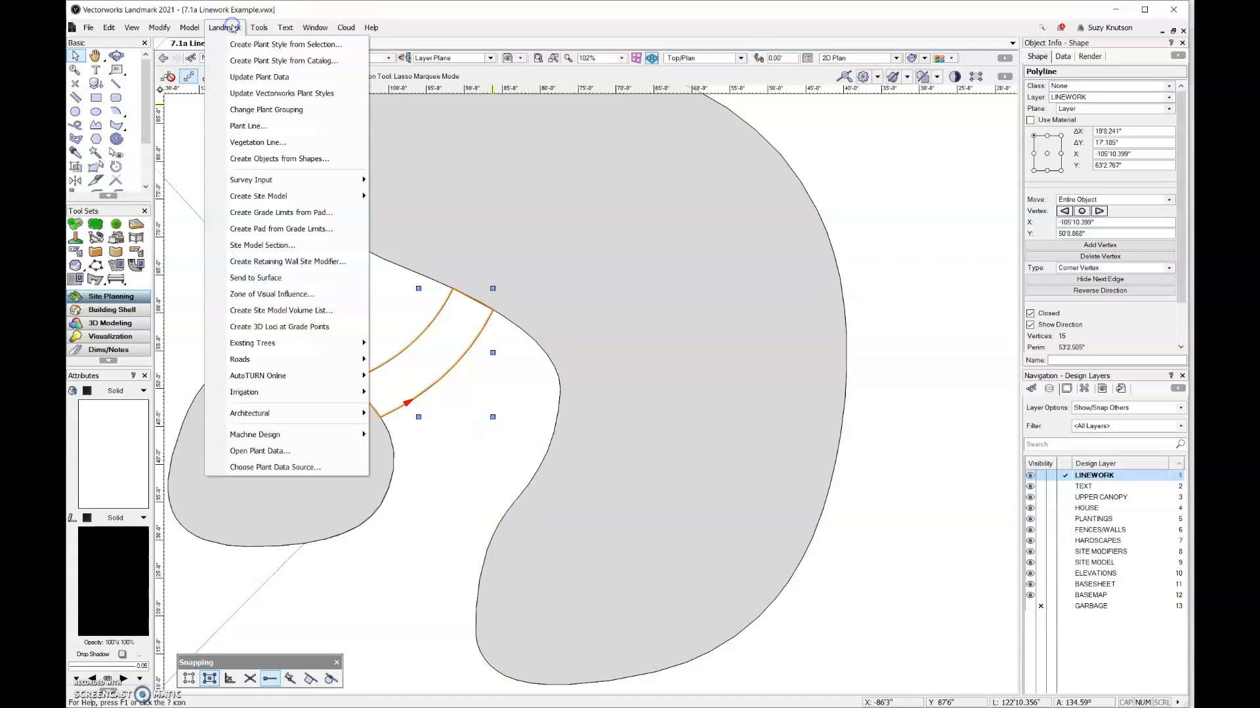
left_click(285, 163)
left_click(620, 329)
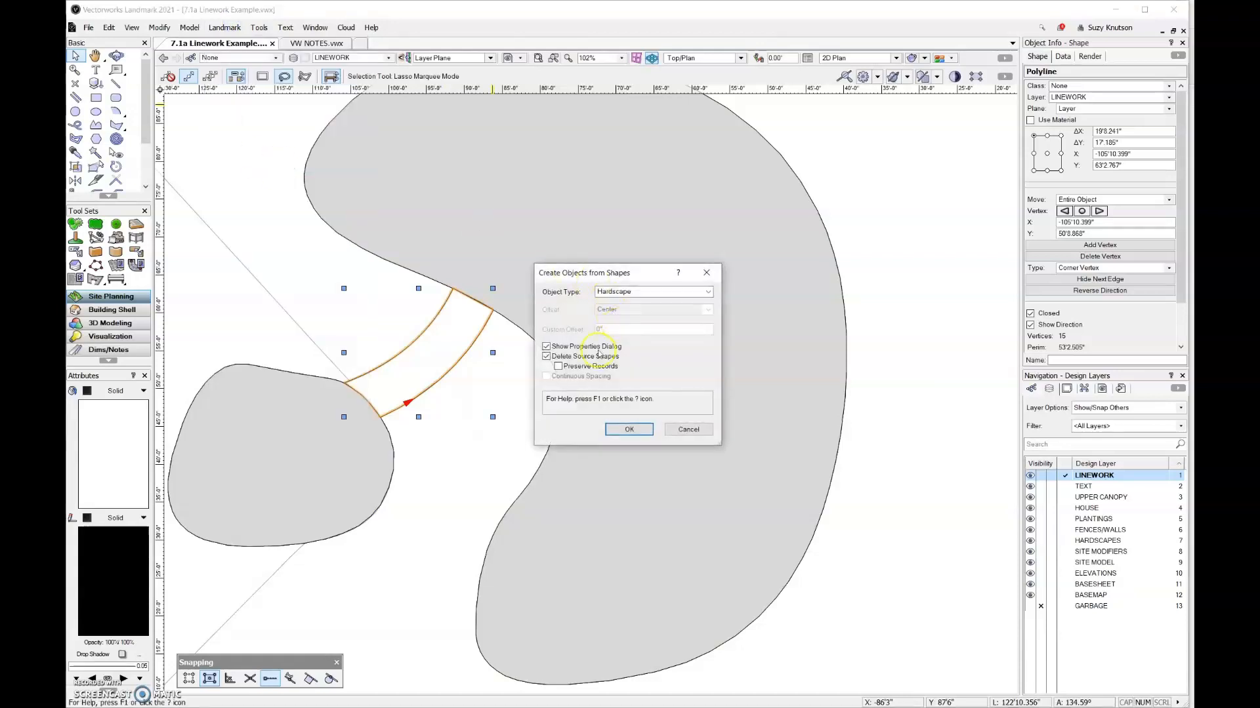
left_click(629, 429)
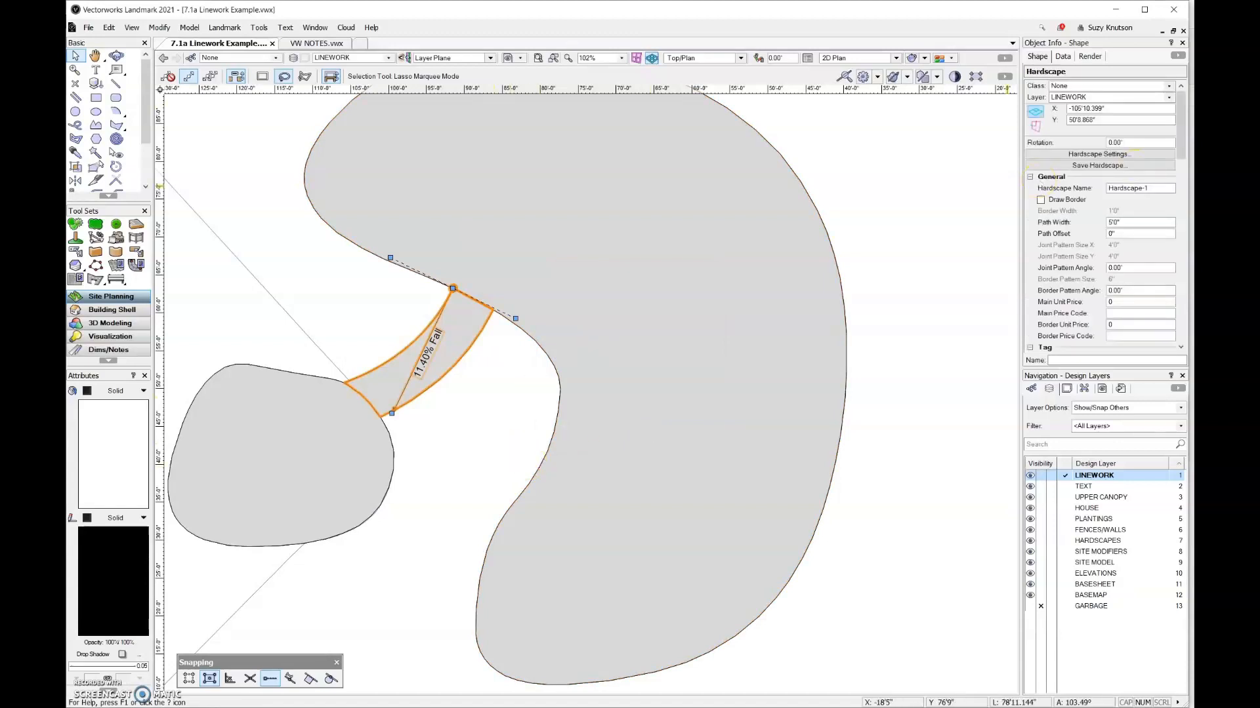
Set the connecting path hardscape's slope definition to None and its 3D type to Aligned Slab Modifier (Top), accepting the vertex elevation changes
left_click_drag(1183, 135, 1188, 205)
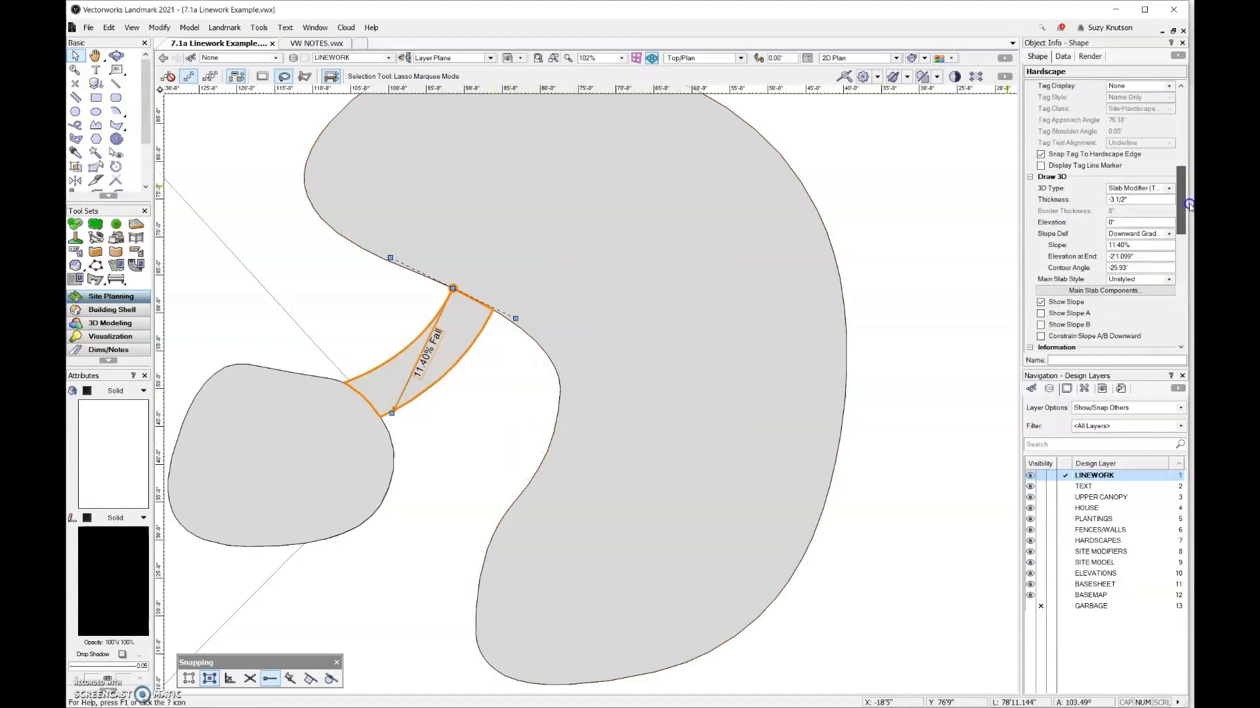
left_click(1171, 234)
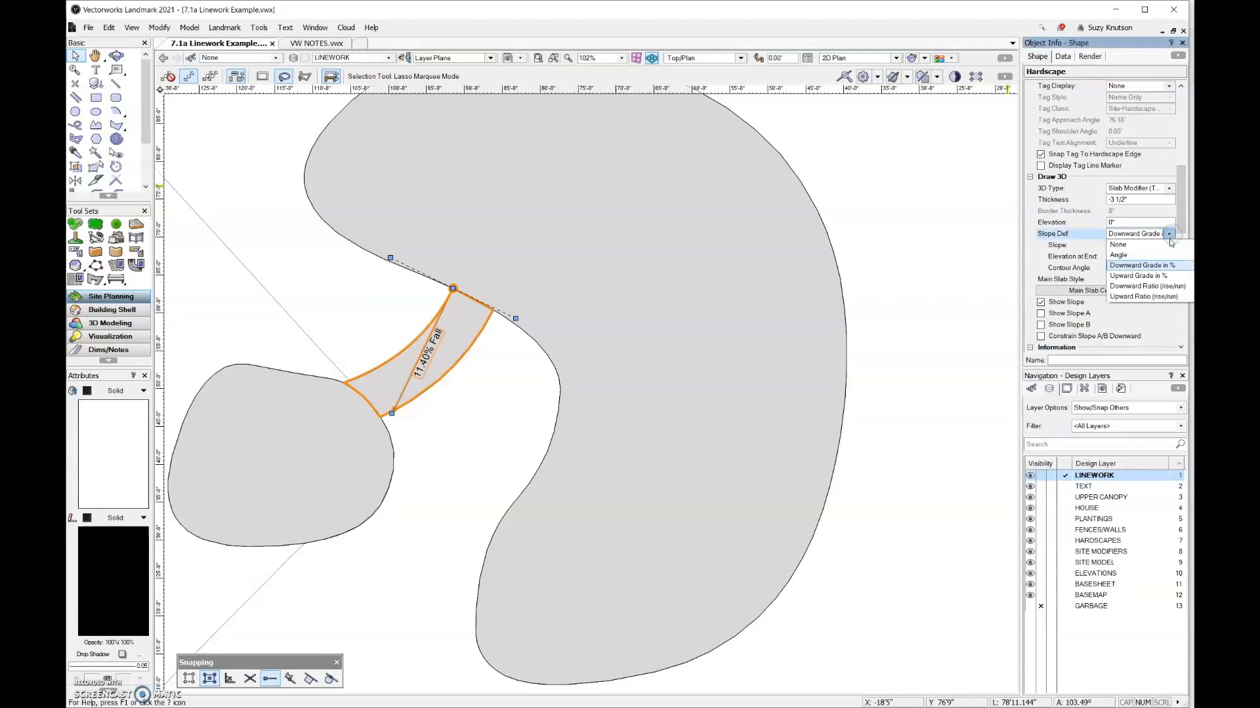
left_click(1169, 244)
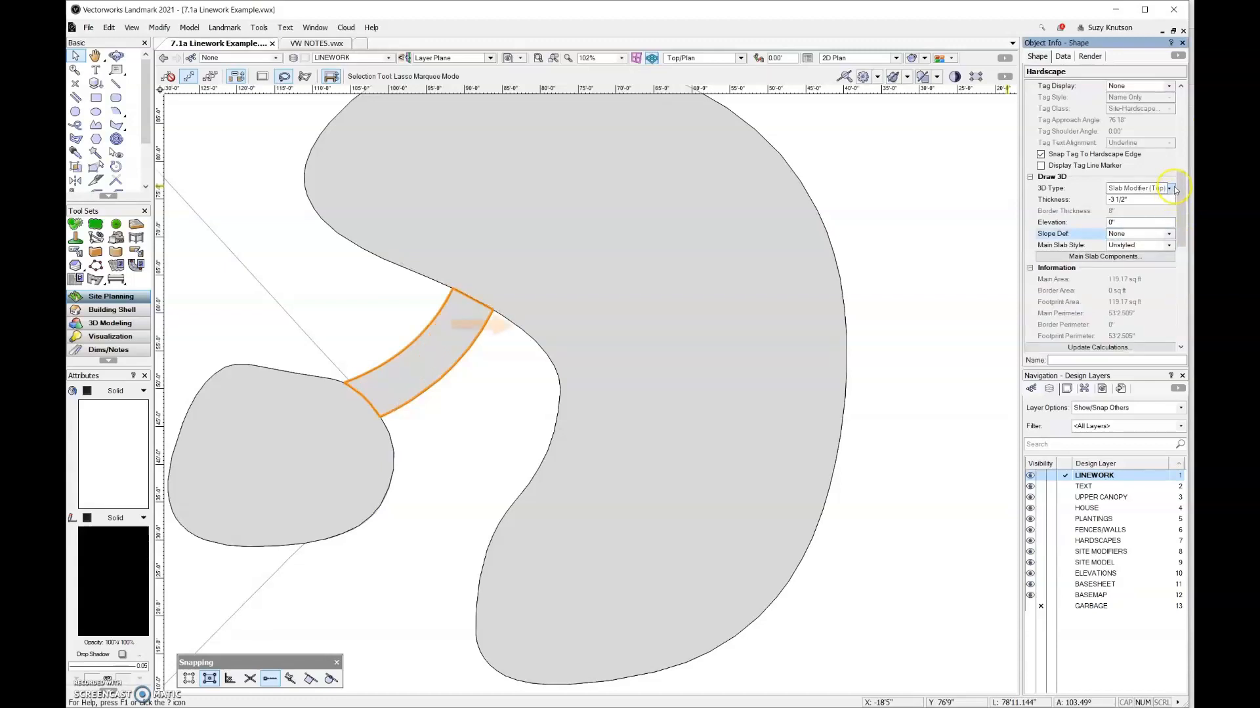
left_click(1170, 188)
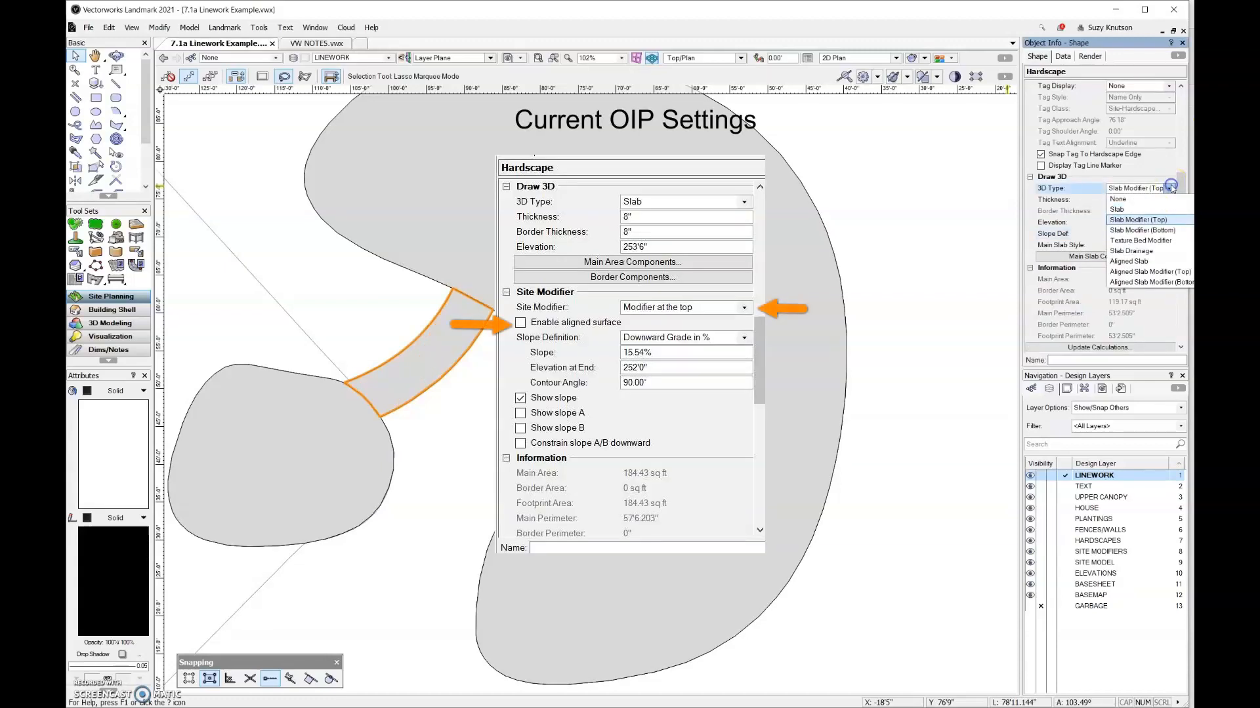
left_click(1172, 273)
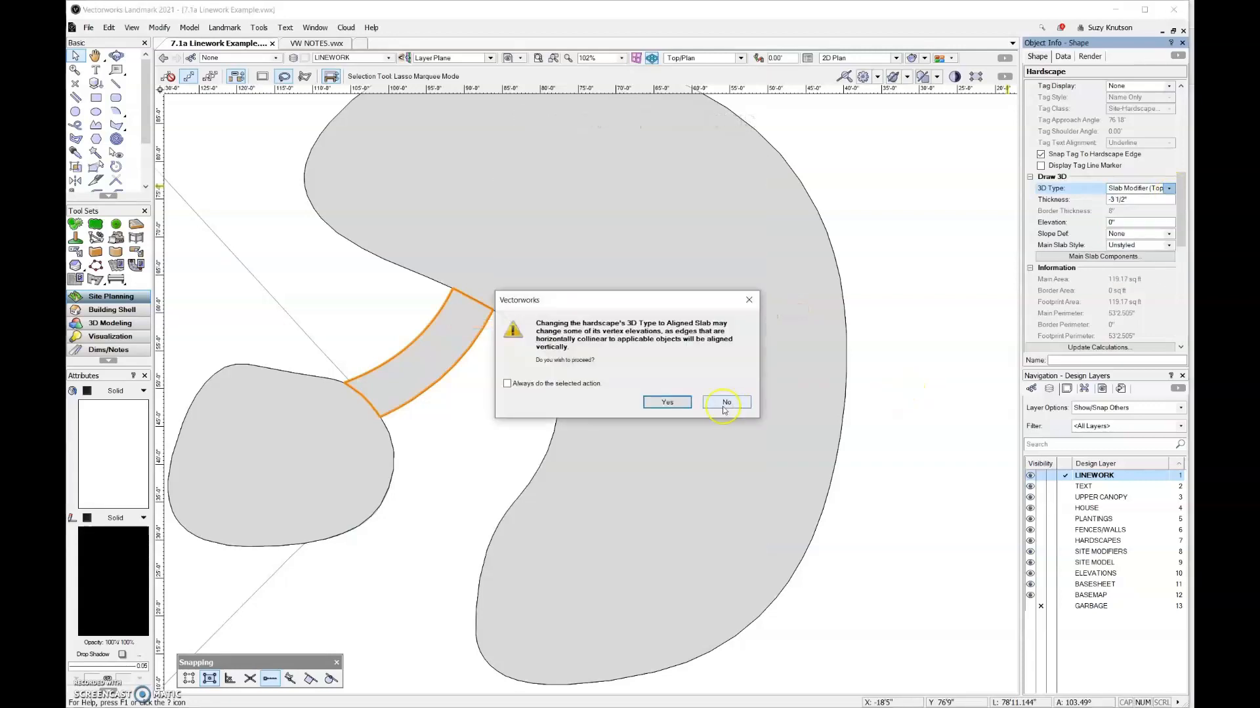
left_click(668, 403)
In a 3D perspective, activate the SITE MODEL layer and update the site model to include the connecting path
scroll(912, 263, "down", 5)
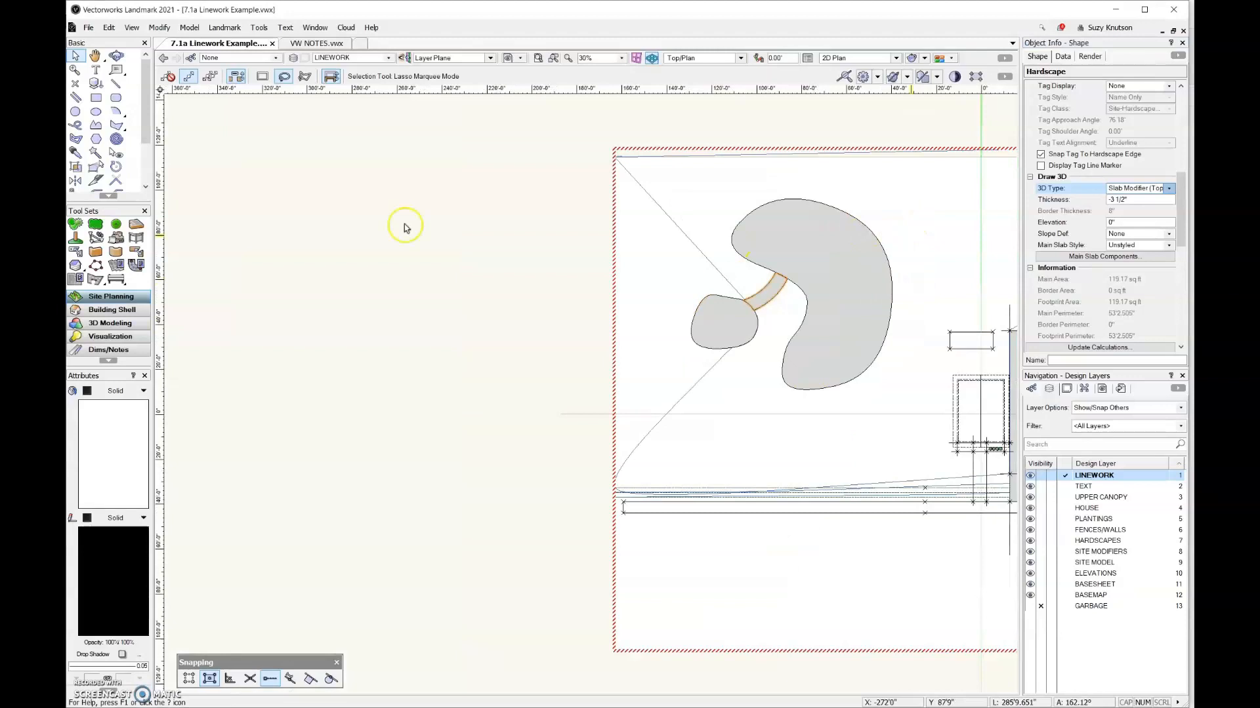
left_click(116, 56)
left_click_drag(712, 495, 620, 351)
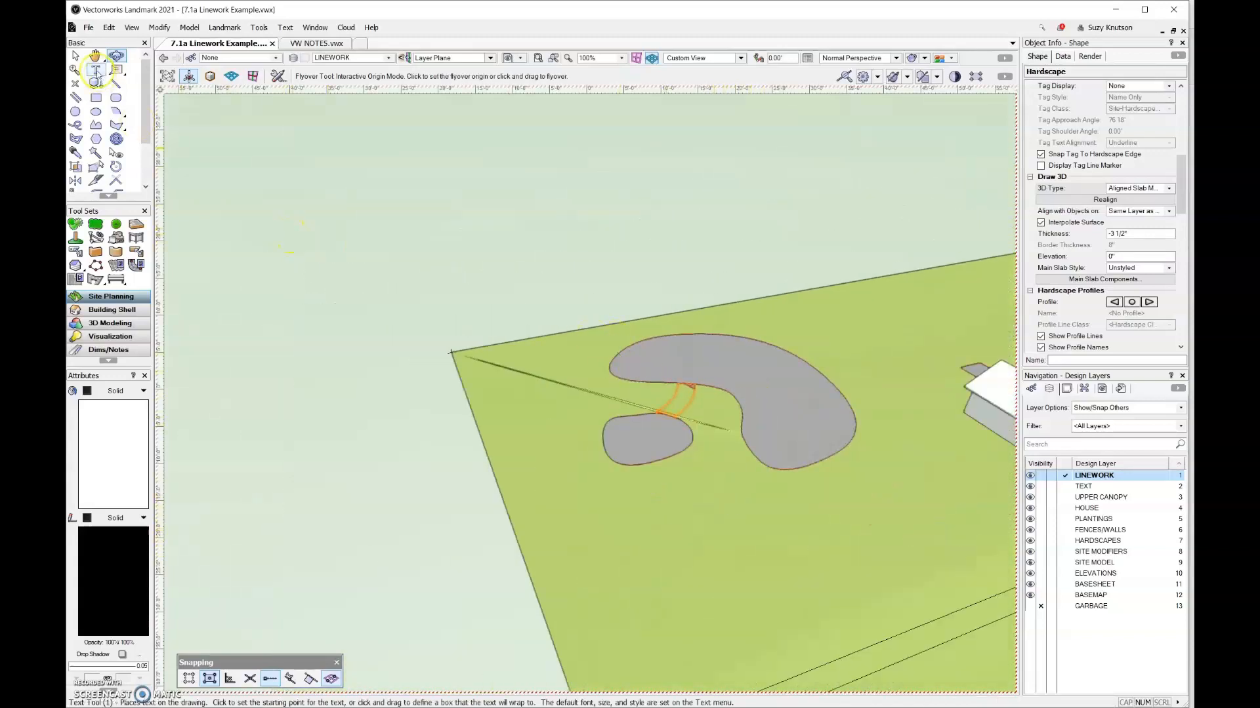
left_click(77, 55)
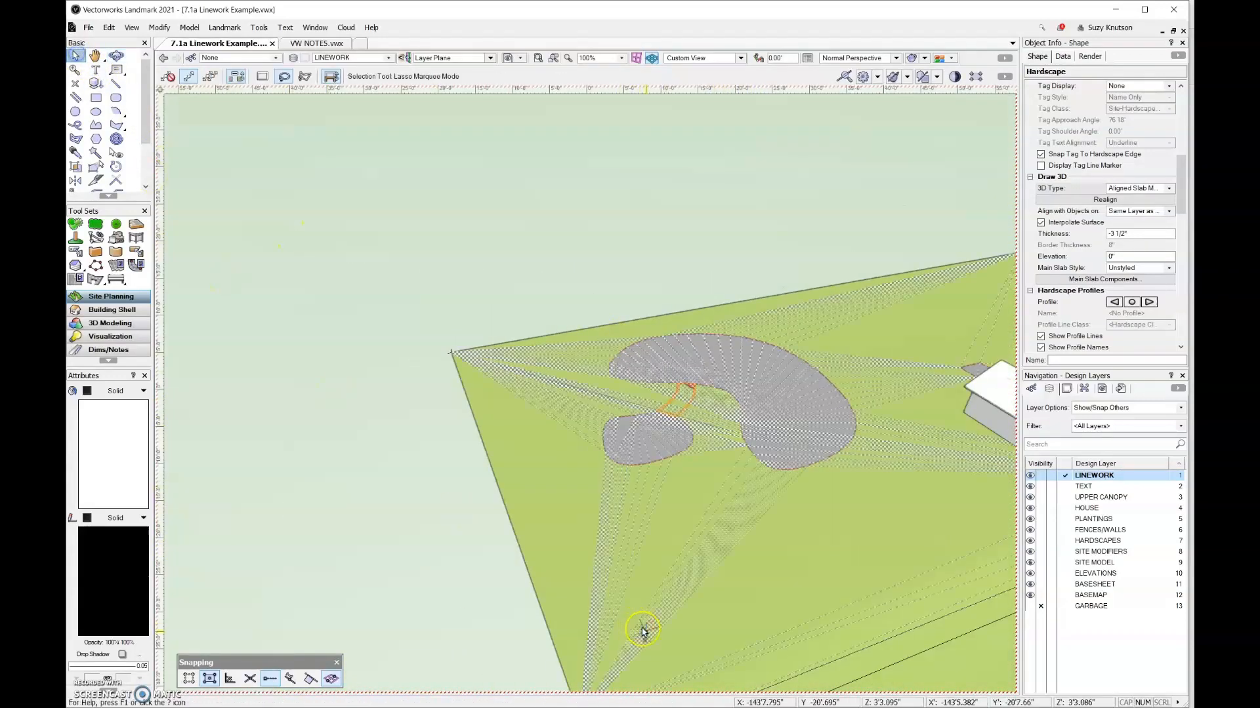
left_click(1066, 562)
left_click(759, 600)
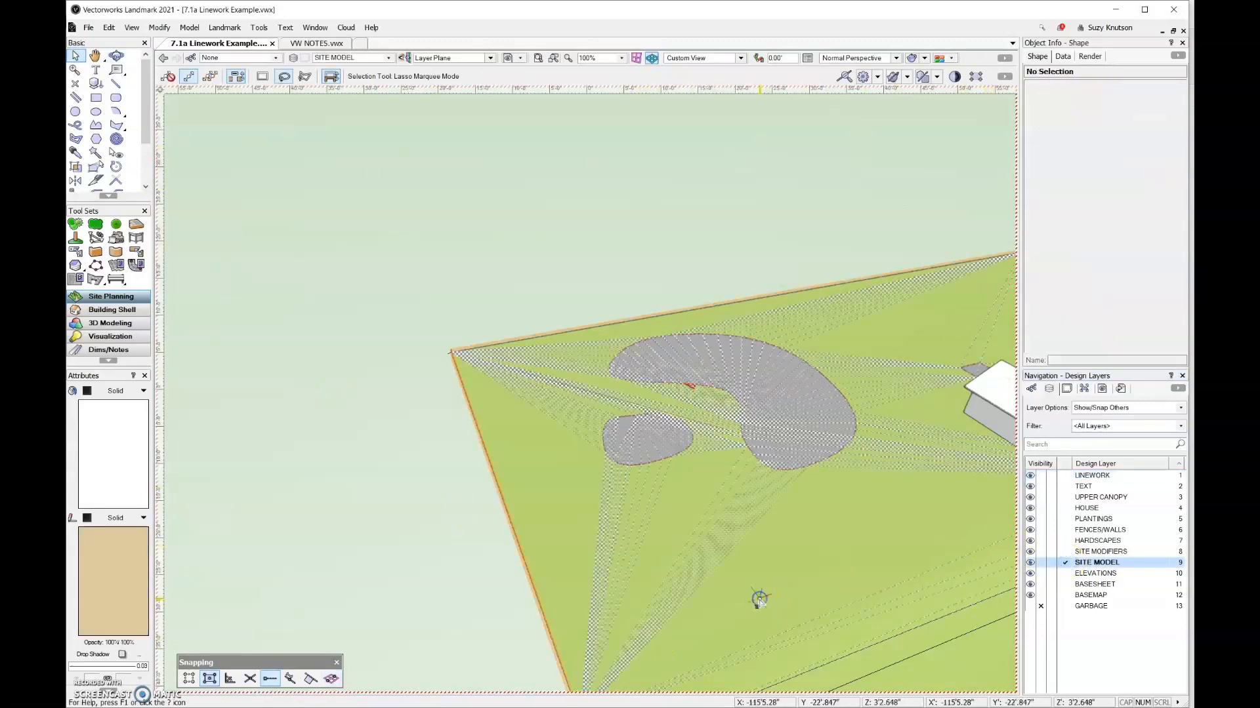
left_click(1086, 178)
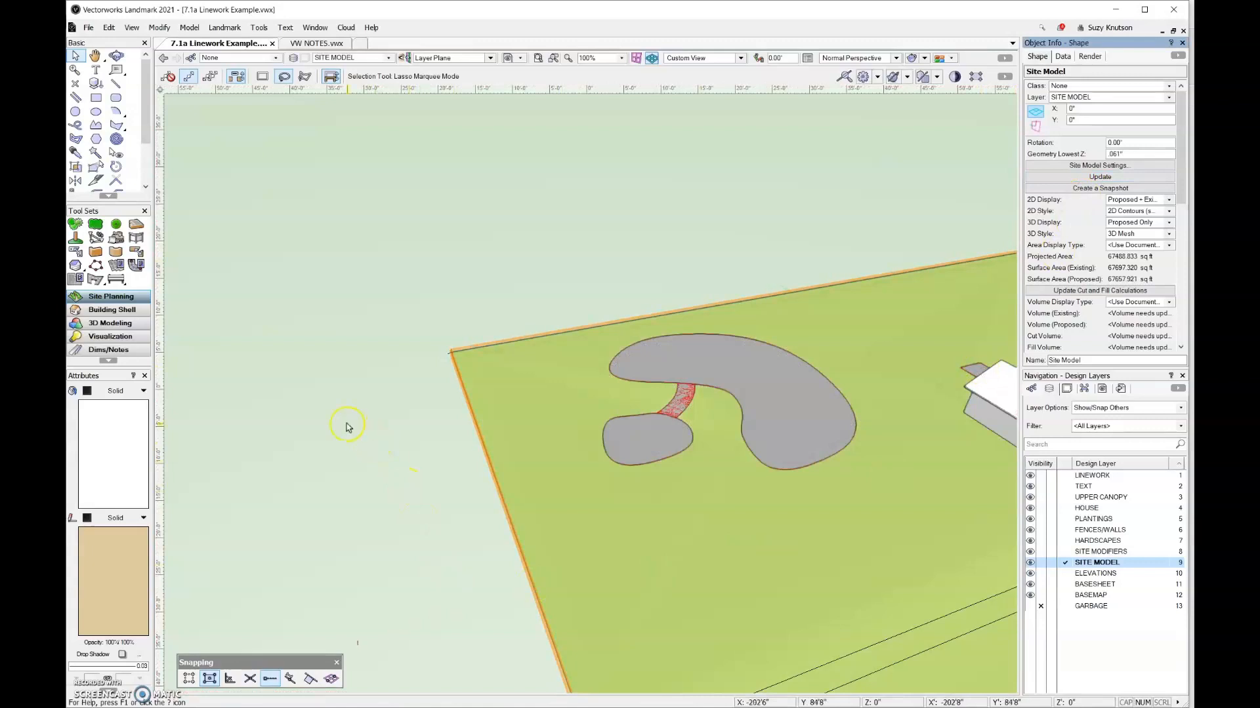
scroll(351, 420, "down", 2)
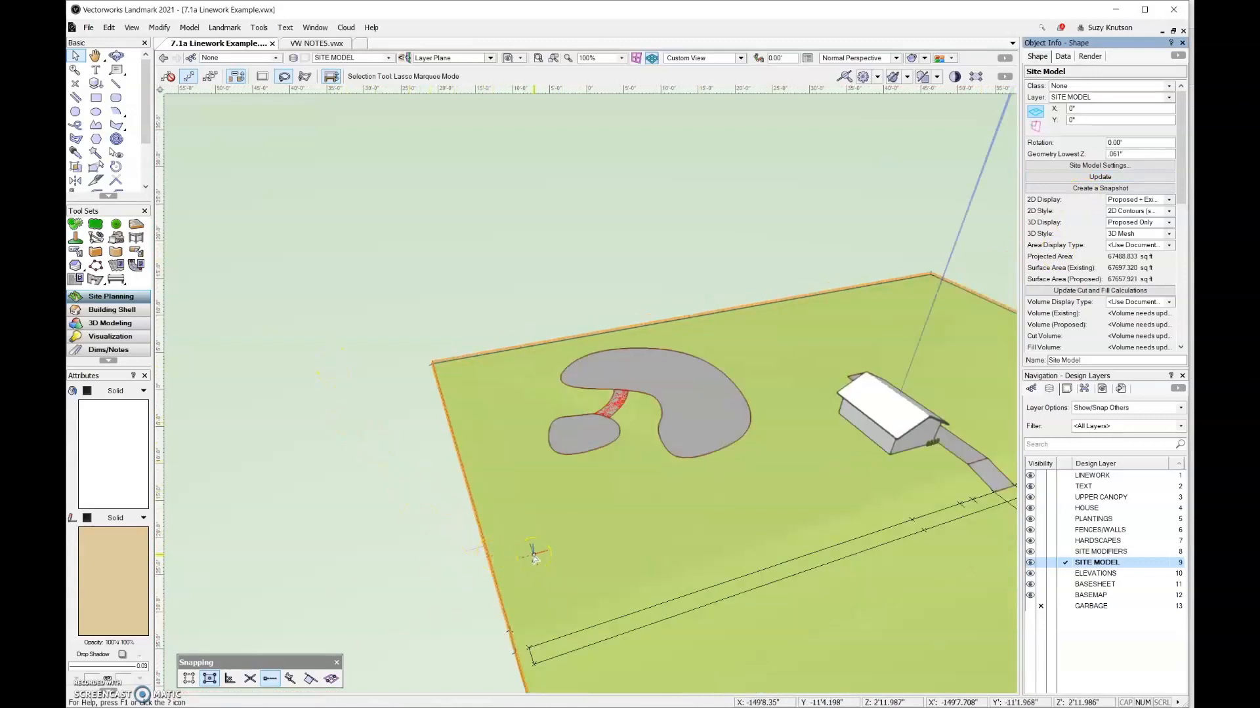